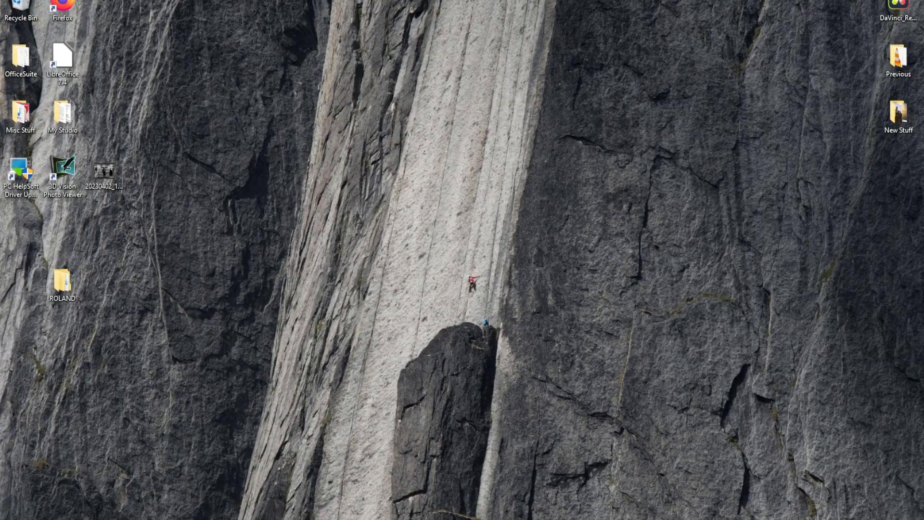
Switch to Firefox and open the rc600editor.com link from the RC-600 Editor Facebook group's About section
key(alt+Tab)
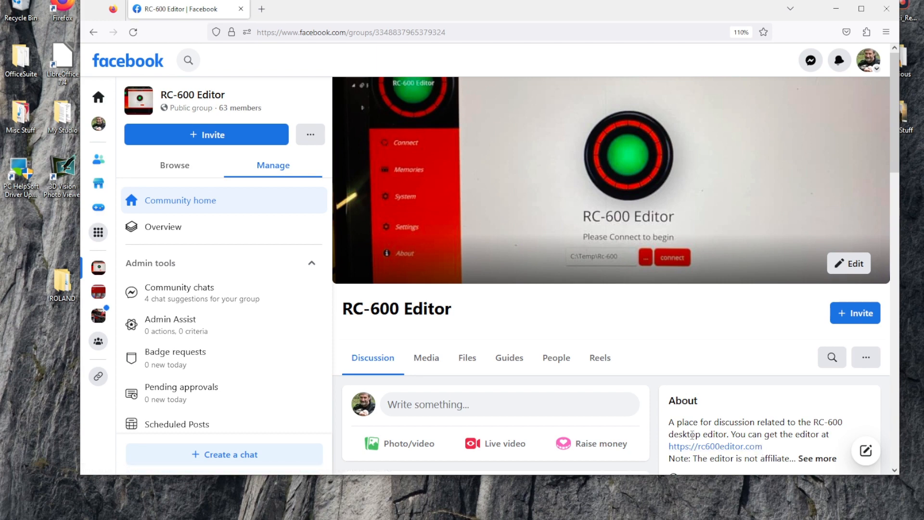
scroll(705, 439, down, 2)
scroll(705, 439, down, 1)
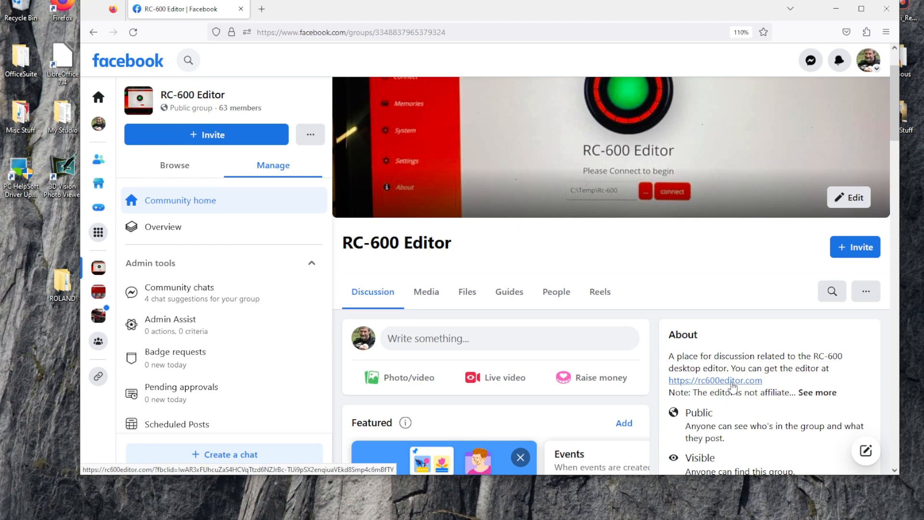
click(732, 383)
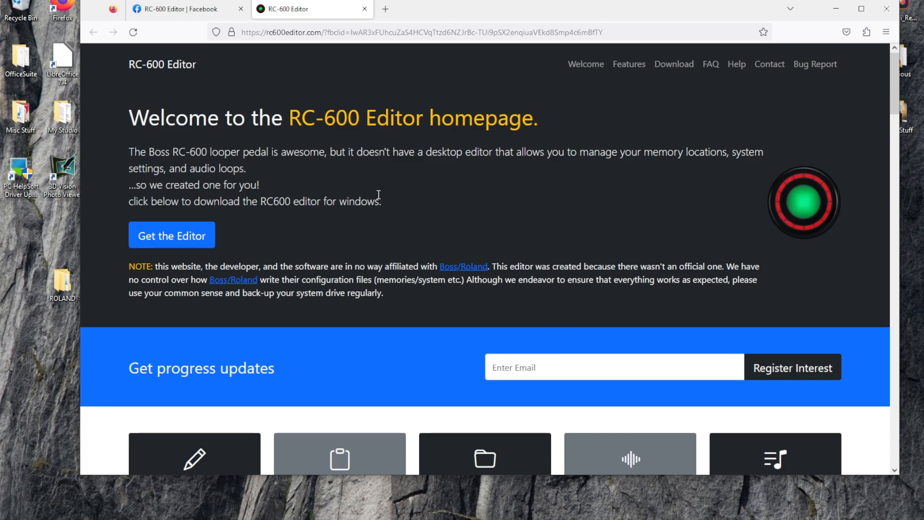
Look through the RC-600 Editor homepage and open the download form for the editor
scroll(379, 194, down, 20)
scroll(377, 195, down, 10)
scroll(377, 195, up, 8)
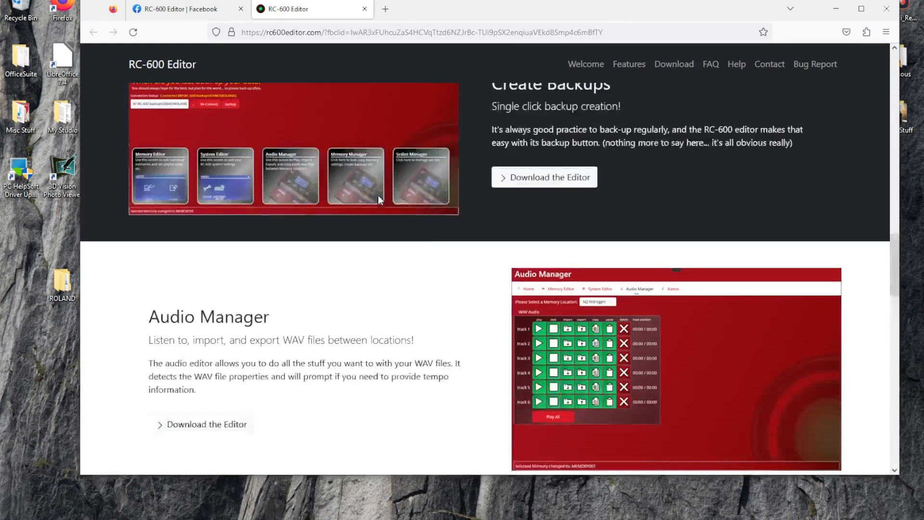
scroll(379, 199, up, 15)
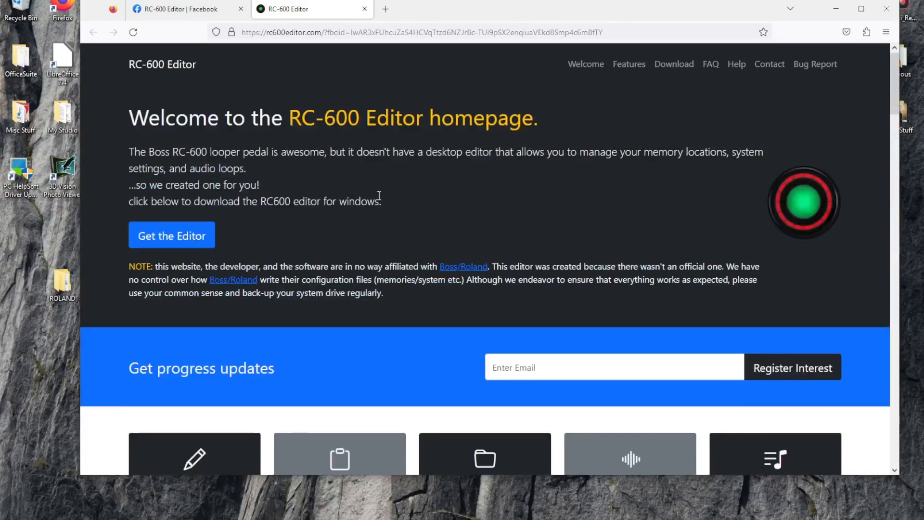
click(164, 241)
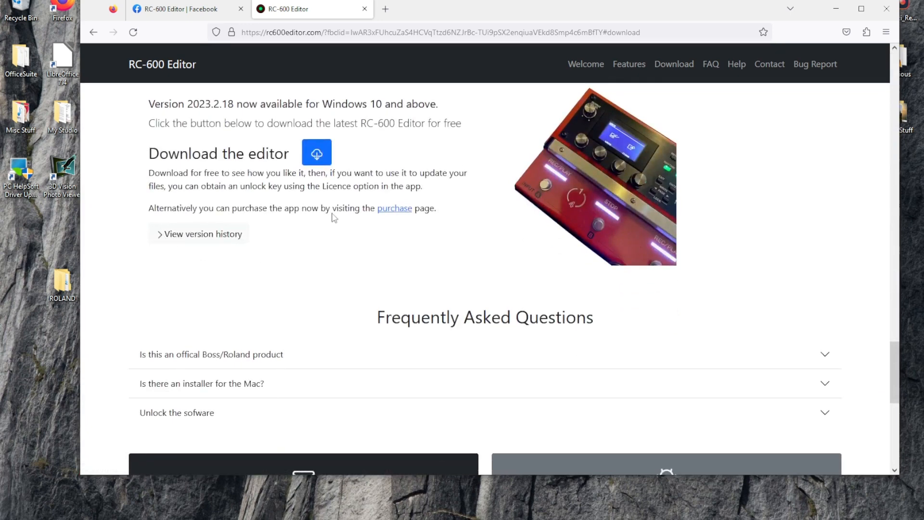
click(317, 154)
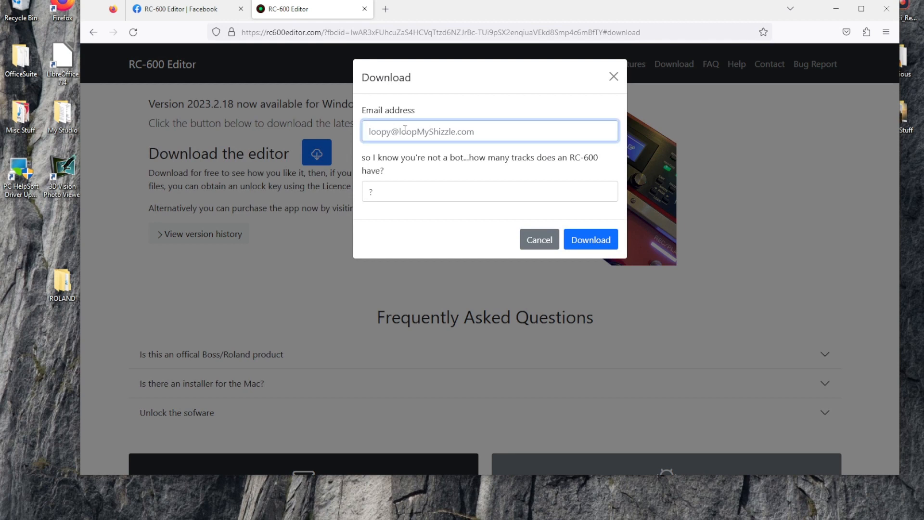
Fill in the e-mail address, answer 6 to the track-count question, download the editor and close the form
text(the)
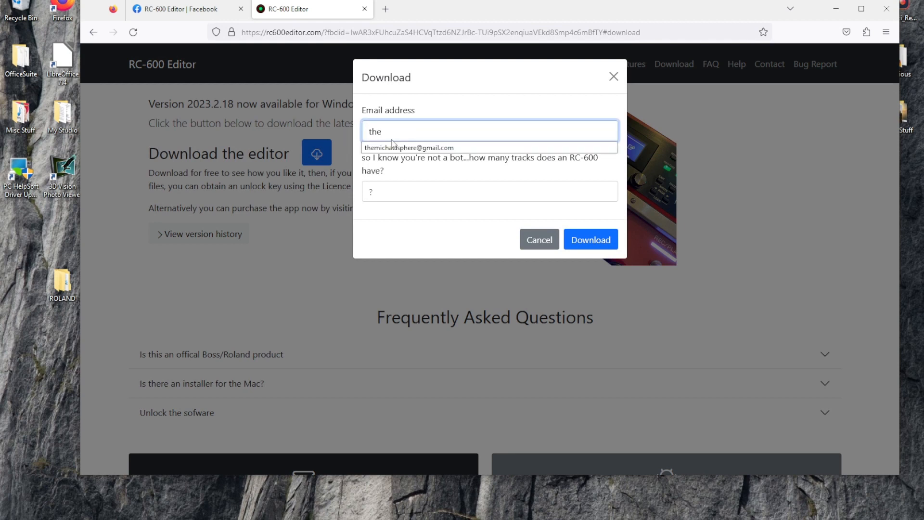
click(396, 147)
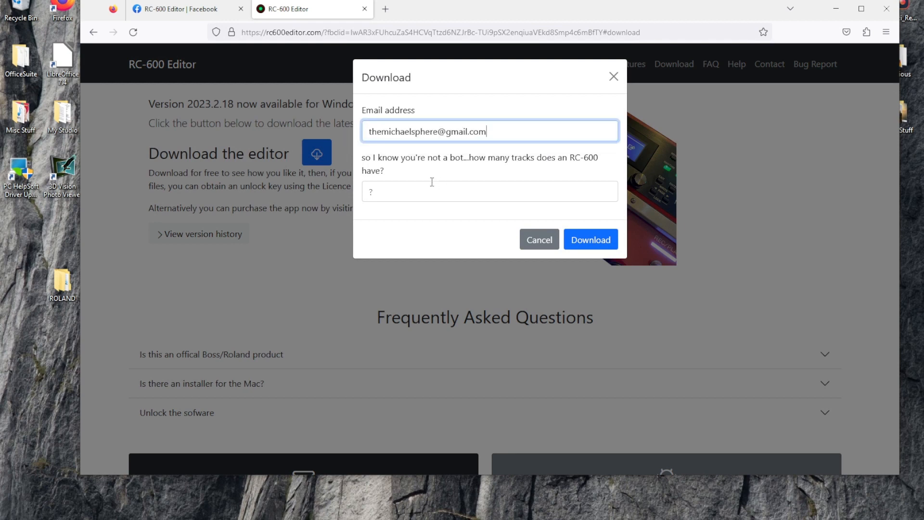
click(400, 198)
text(6)
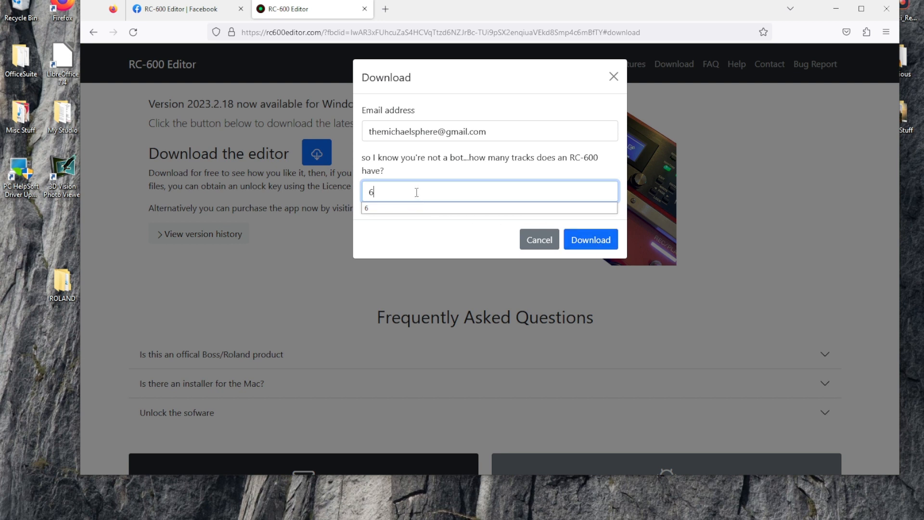
click(585, 239)
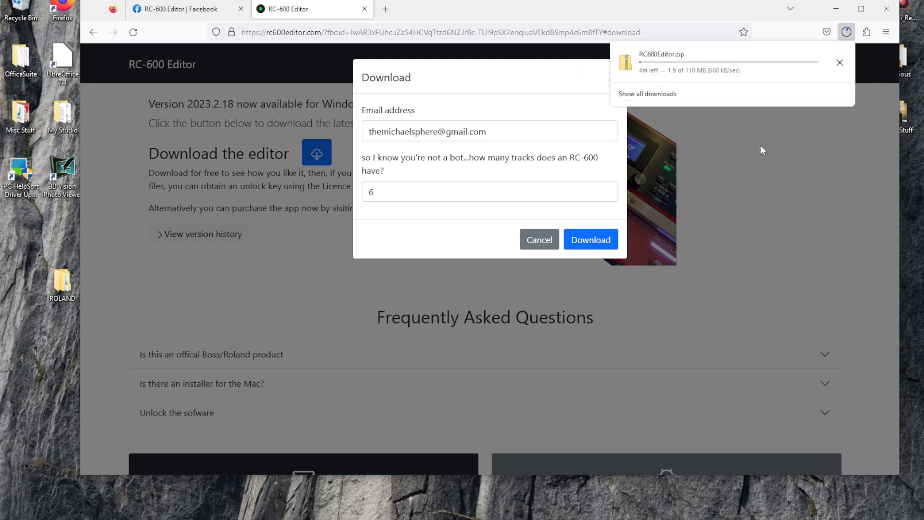
click(606, 74)
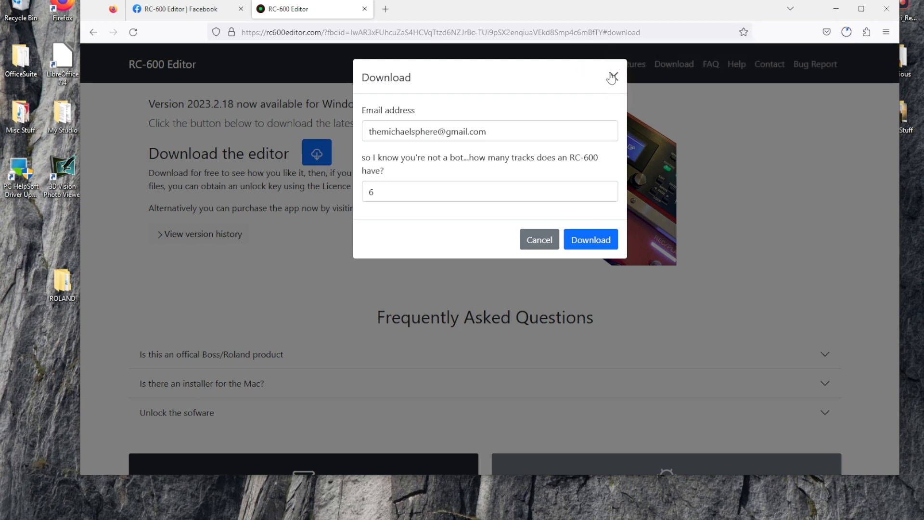
click(610, 76)
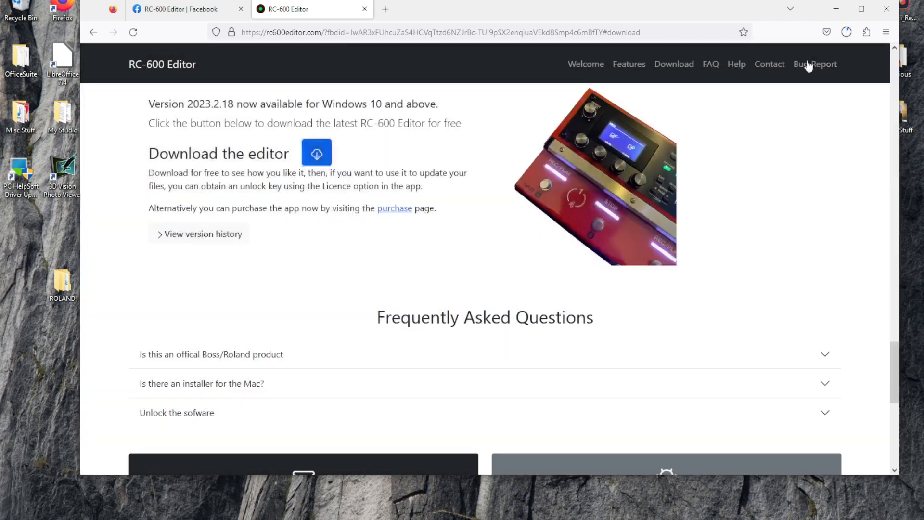
Check the browser's downloads, close the browser, and open RC600Editor.zip in the Downloads folder
click(846, 33)
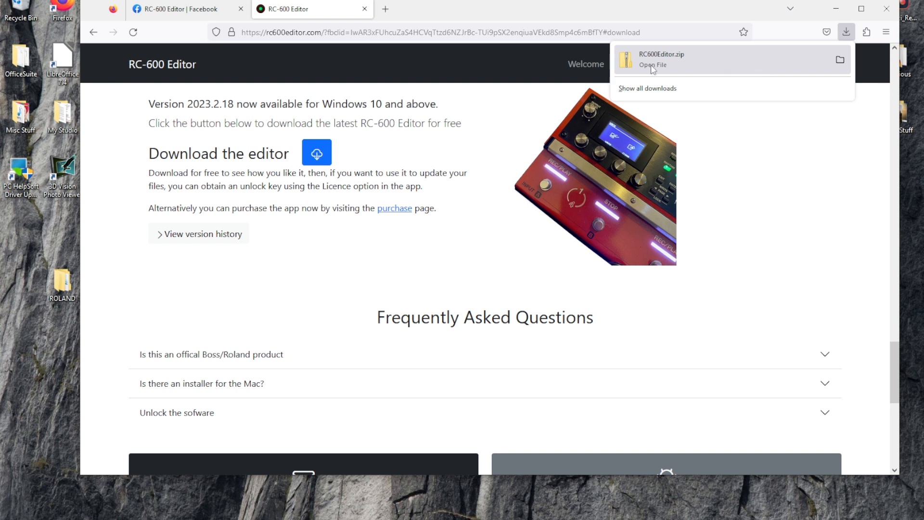
click(886, 8)
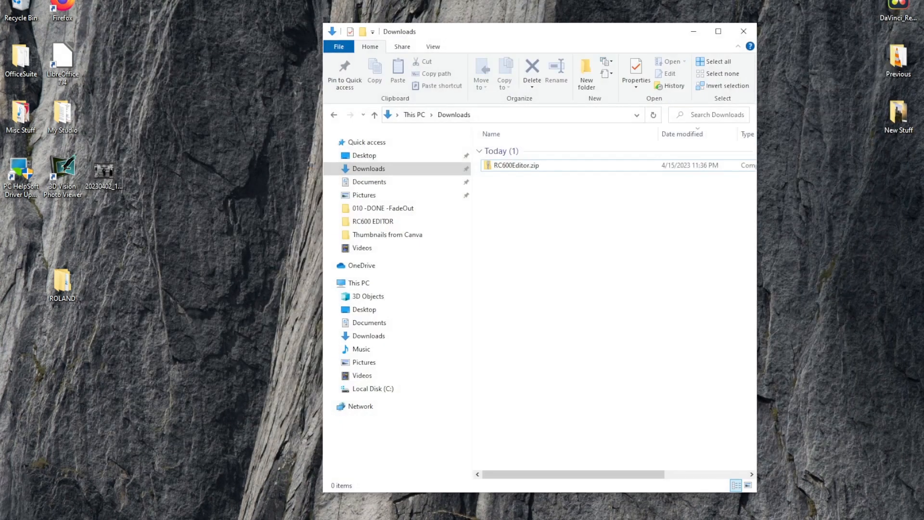
click(374, 173)
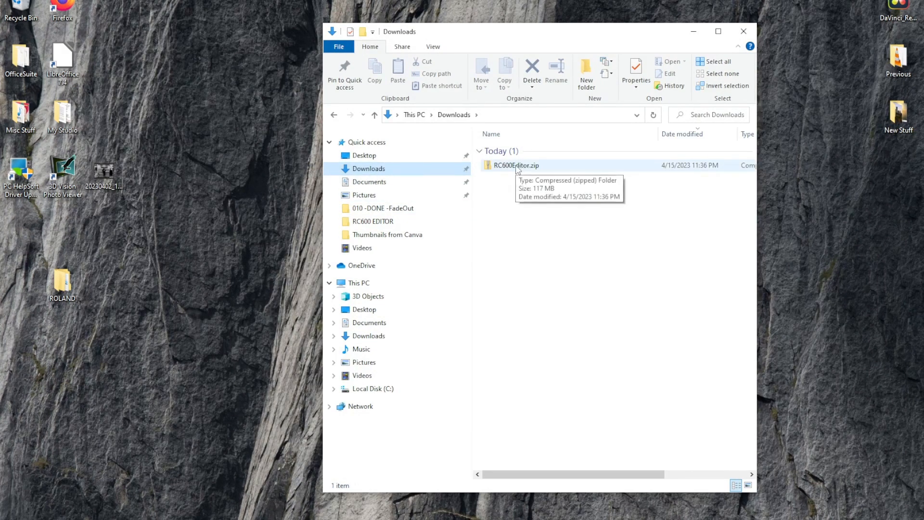
double_click(518, 166)
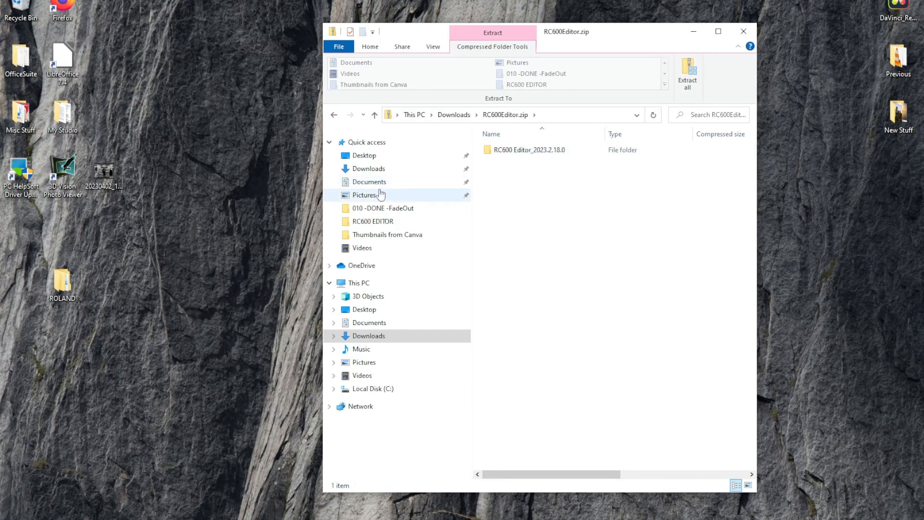
click(363, 169)
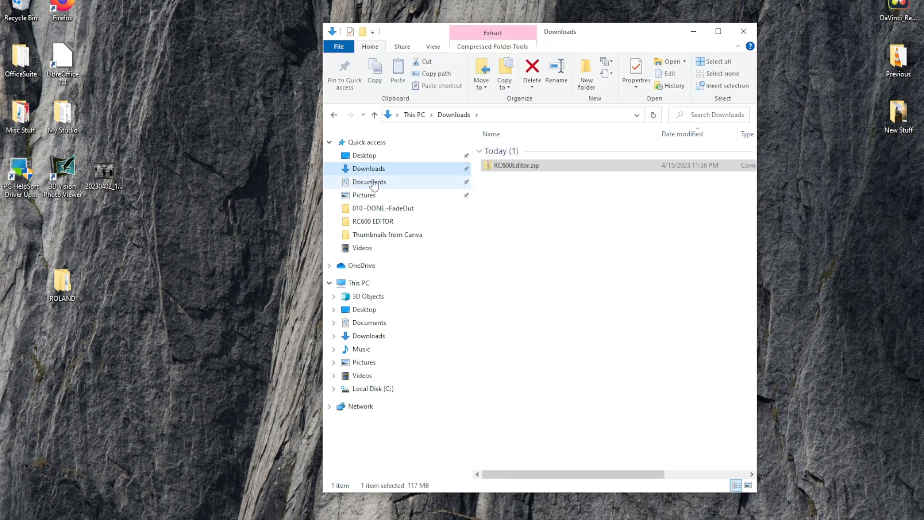
double_click(514, 166)
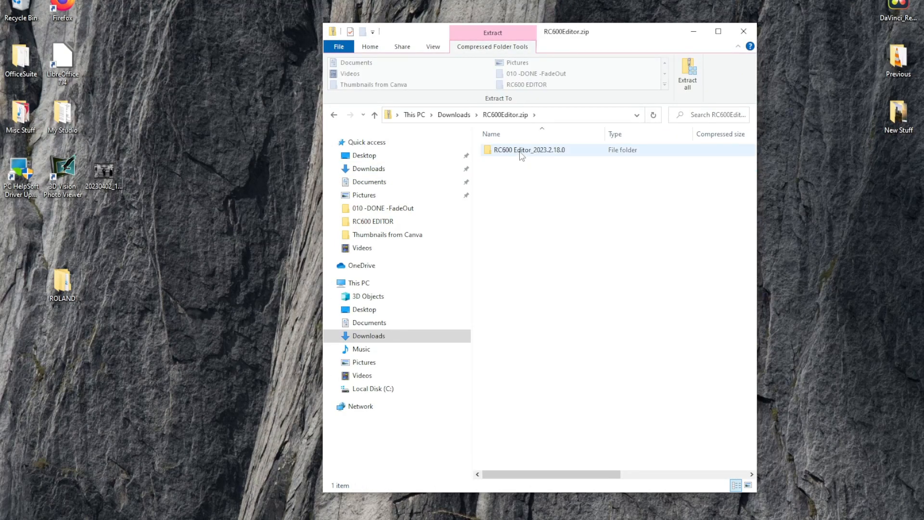
Copy the RC600 Editor_2023.2.18.0 folder from the archive to the desktop and place it below the ROLAND folder
drag(516, 153, 180, 337)
drag(514, 153, 82, 362)
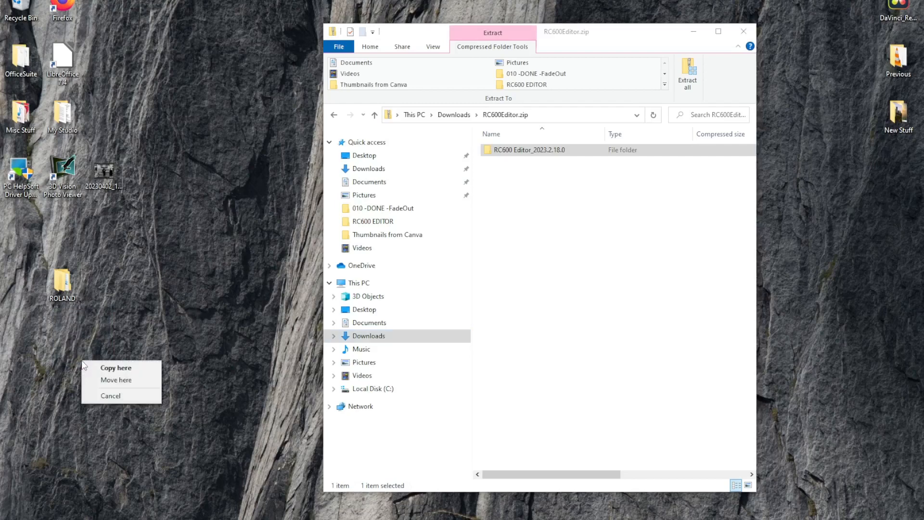
click(114, 368)
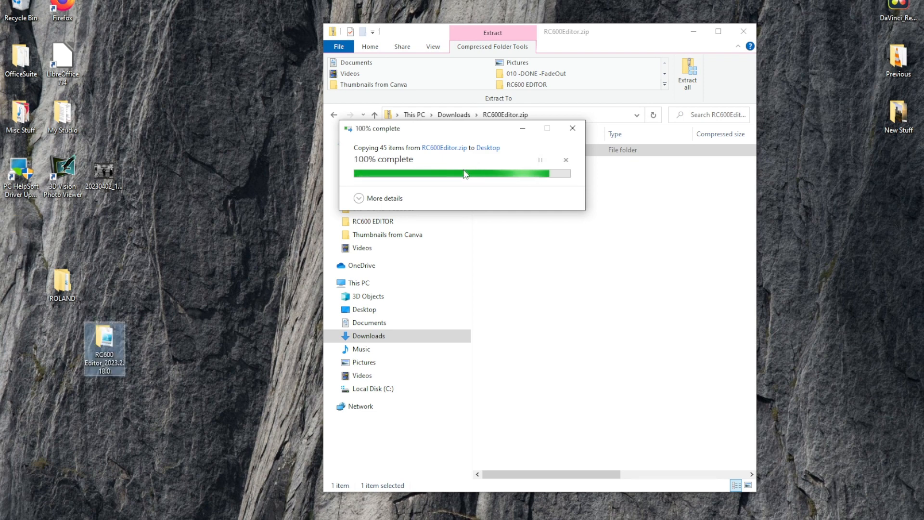
click(744, 31)
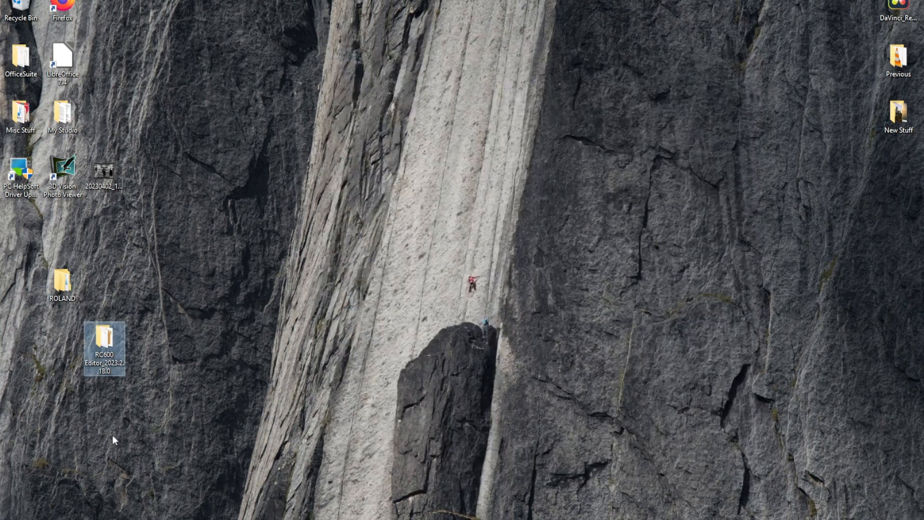
drag(103, 342, 66, 337)
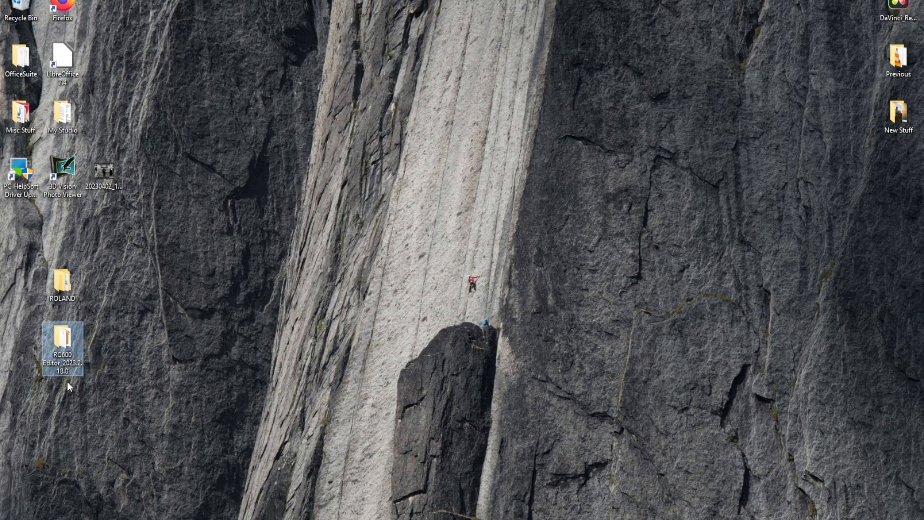
Install RC600 Editor from RC600 Editor_2023.2.18.0_x64.msix in the copied desktop folder, with launch when ready enabled, and close the installer
double_click(64, 343)
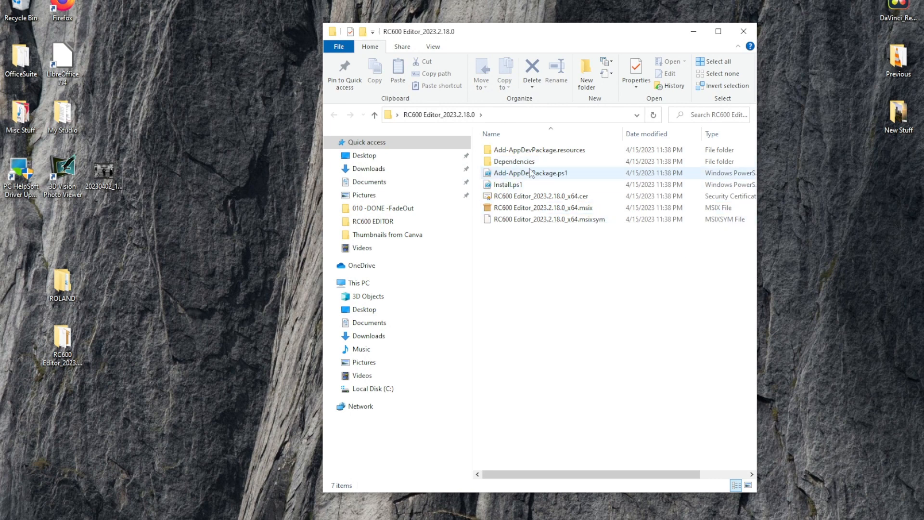
double_click(530, 210)
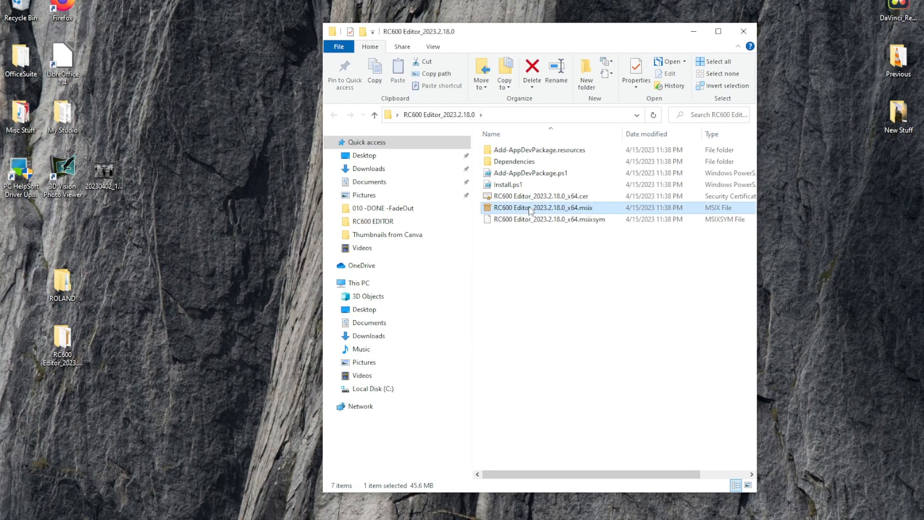
click(744, 31)
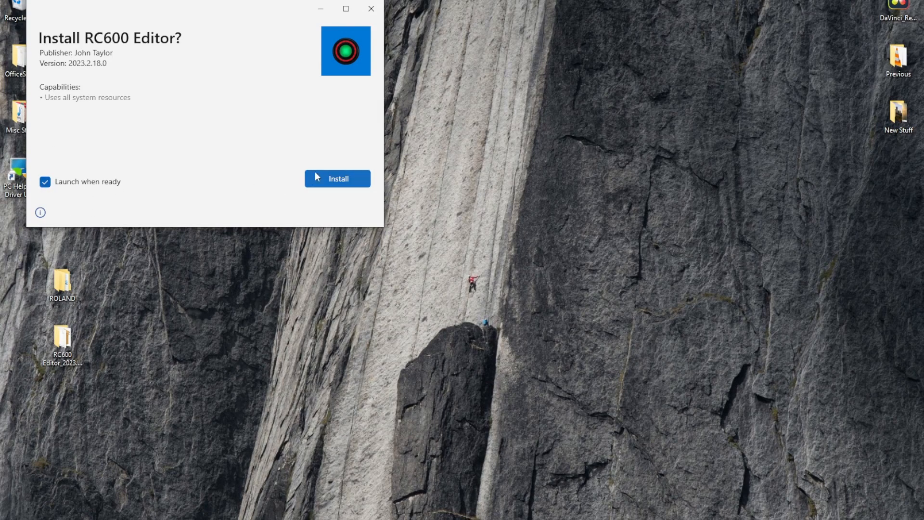
click(340, 182)
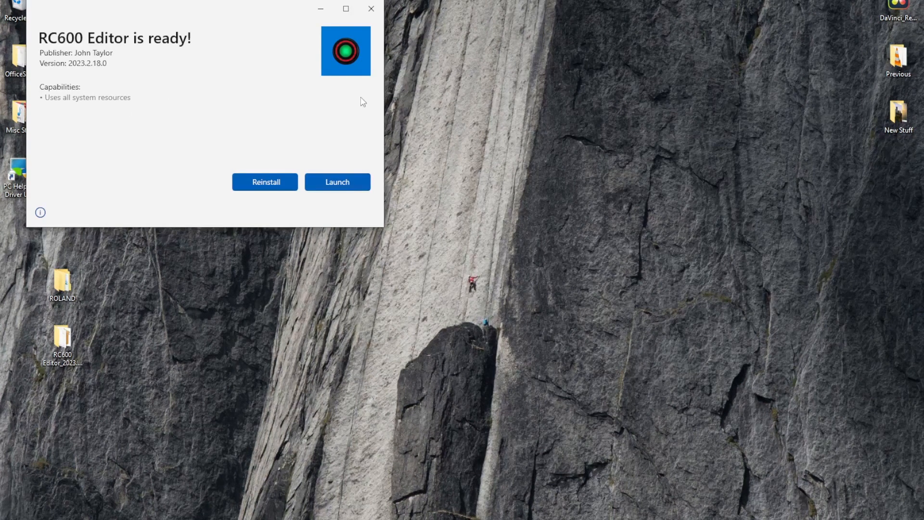
key(alt+F4)
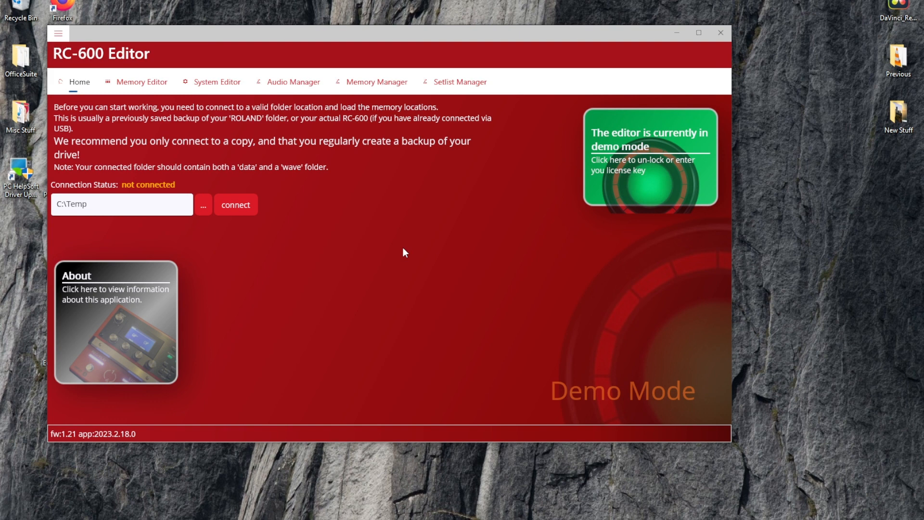
Move the RC-600 Editor window clear of the desktop folders and reposition the ROLAND folder on the desktop
drag(331, 29, 519, 28)
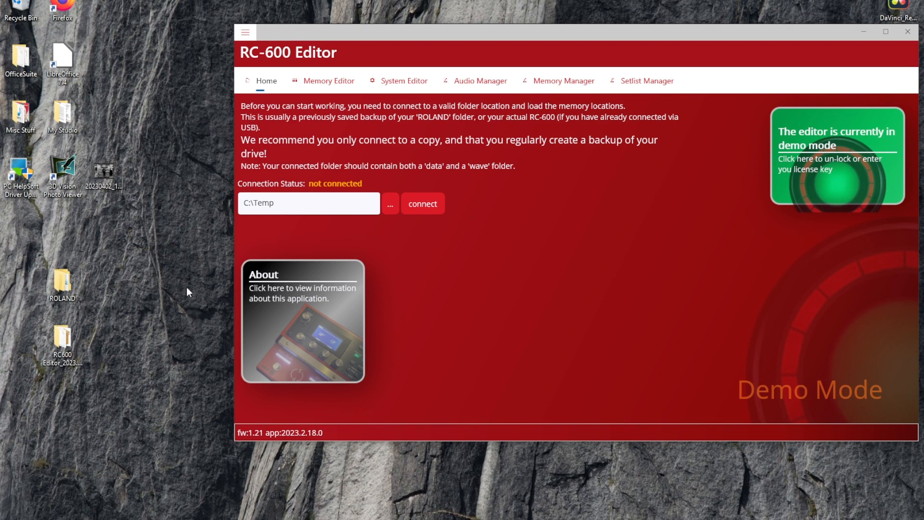
drag(65, 284, 116, 256)
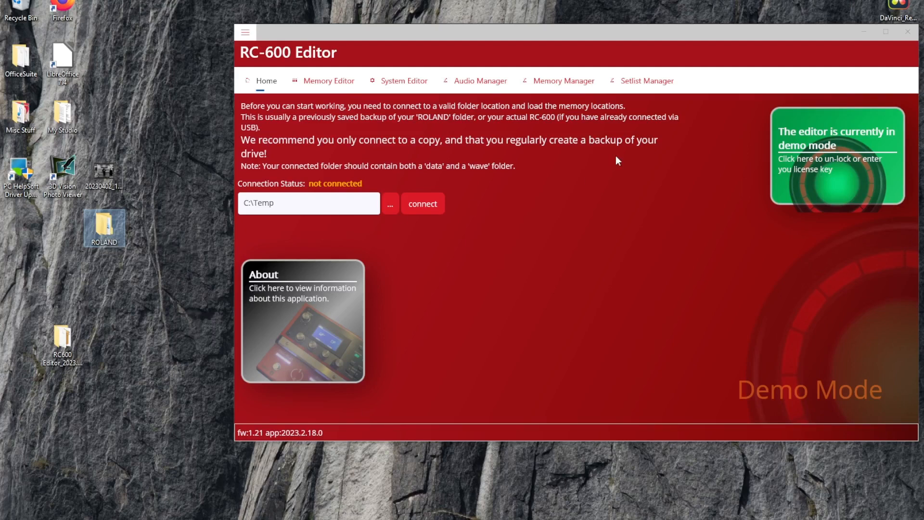
drag(102, 241, 107, 296)
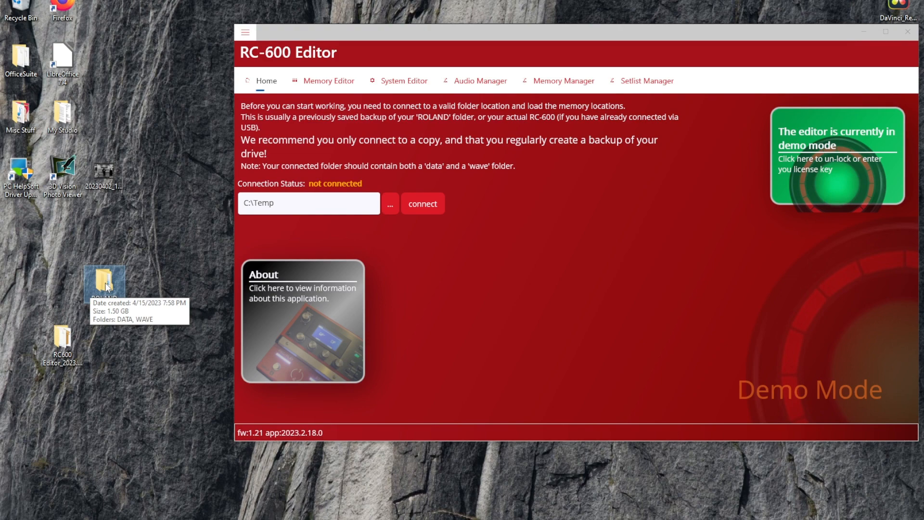
Open the WAVE folder inside ROLAND and select folders 001_1 through 001_6 to examine the first memory's tracks
double_click(105, 283)
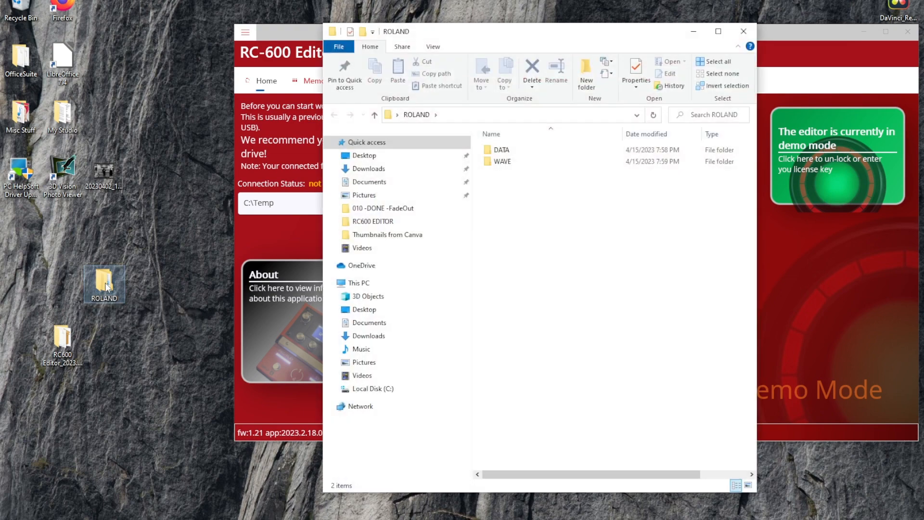
double_click(503, 162)
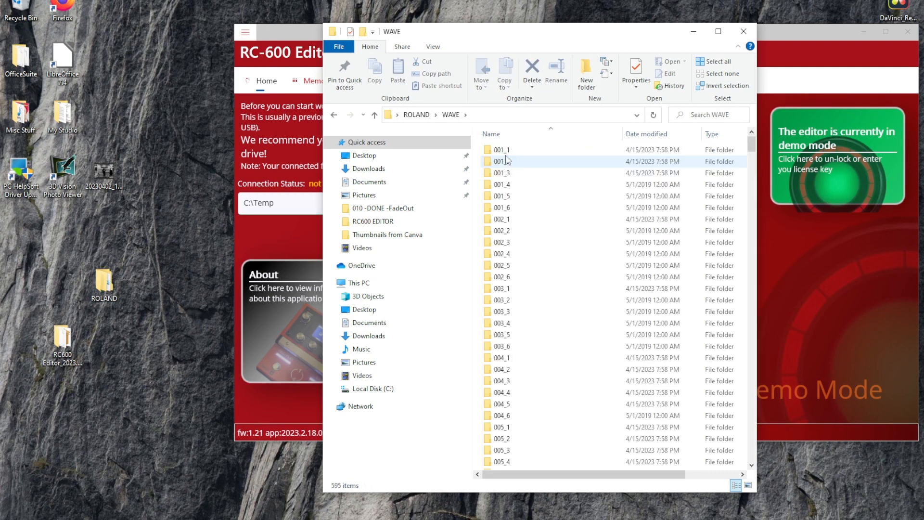
click(505, 151)
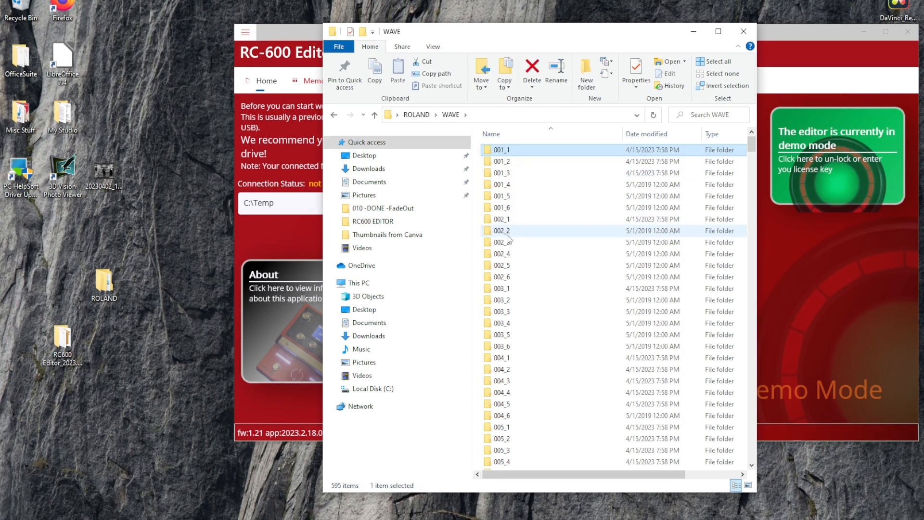
shift+click(514, 212)
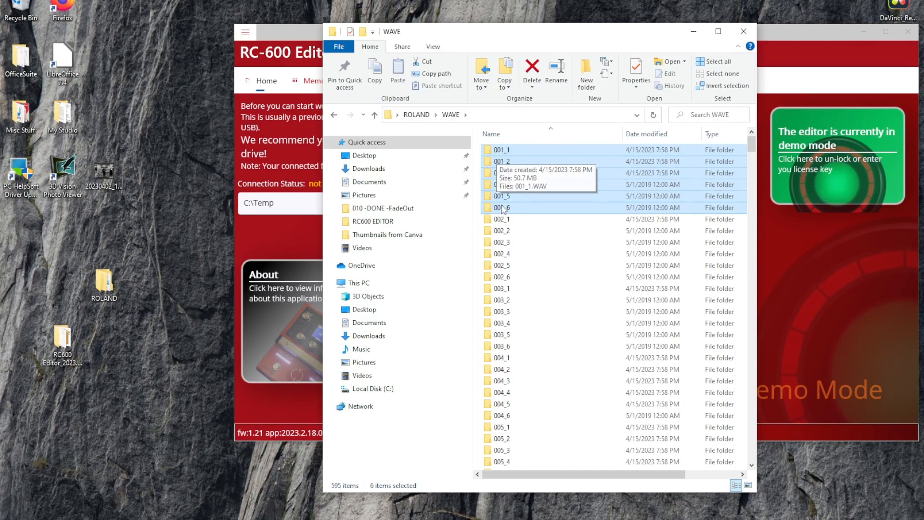
Select folders 002_1 through 002_6 in the WAVE folder to examine the second memory's tracks
click(506, 224)
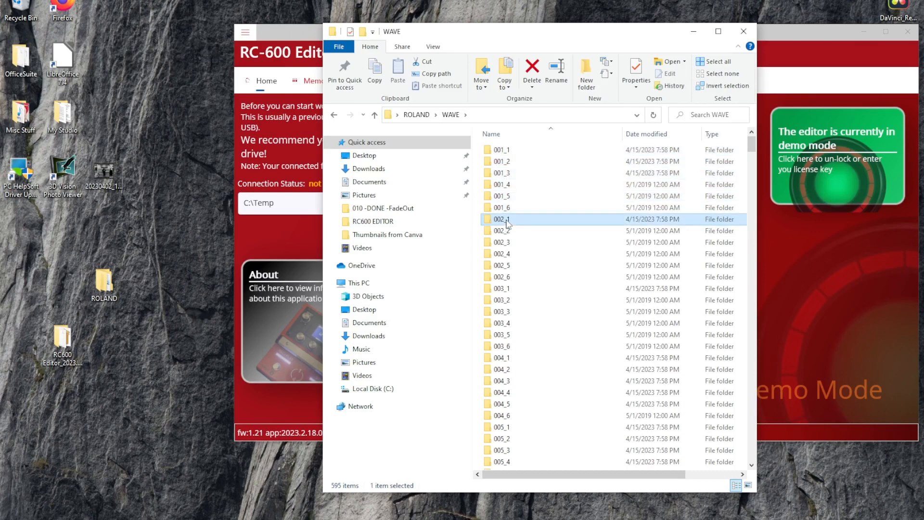
shift+click(510, 279)
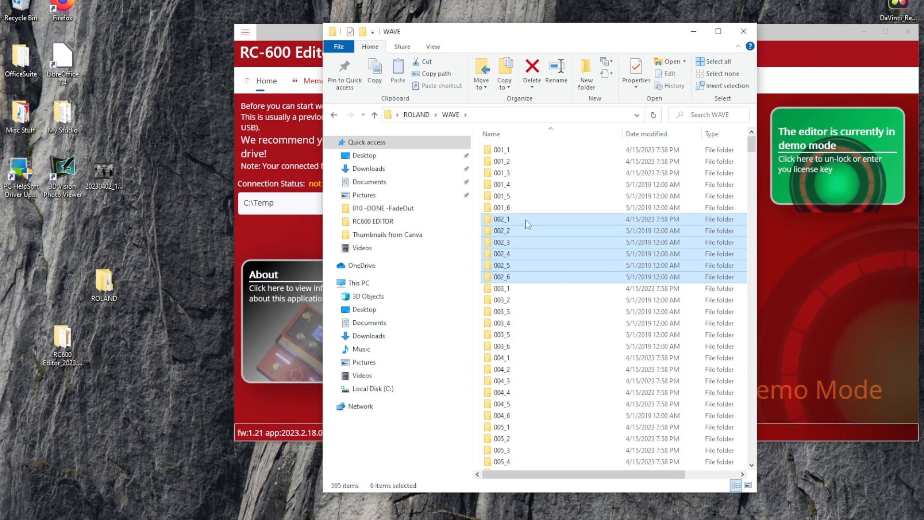
Examine MEMORY001A.RC0 and MEMORY001B.RC0 in ROLAND's DATA folder and close the folder window
click(417, 115)
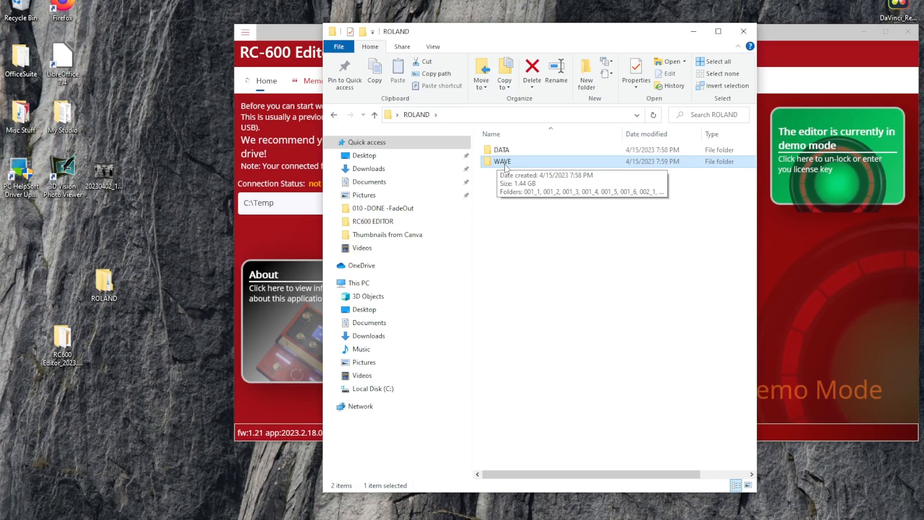
double_click(506, 151)
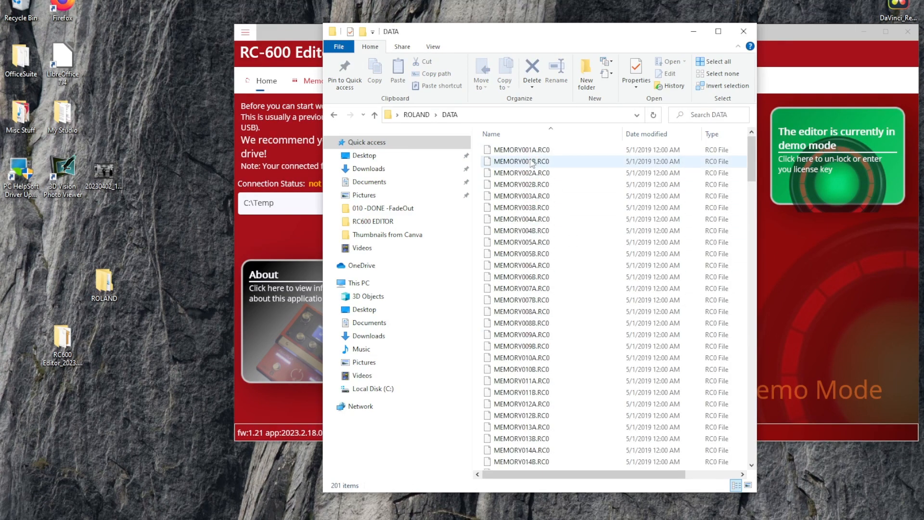
click(517, 150)
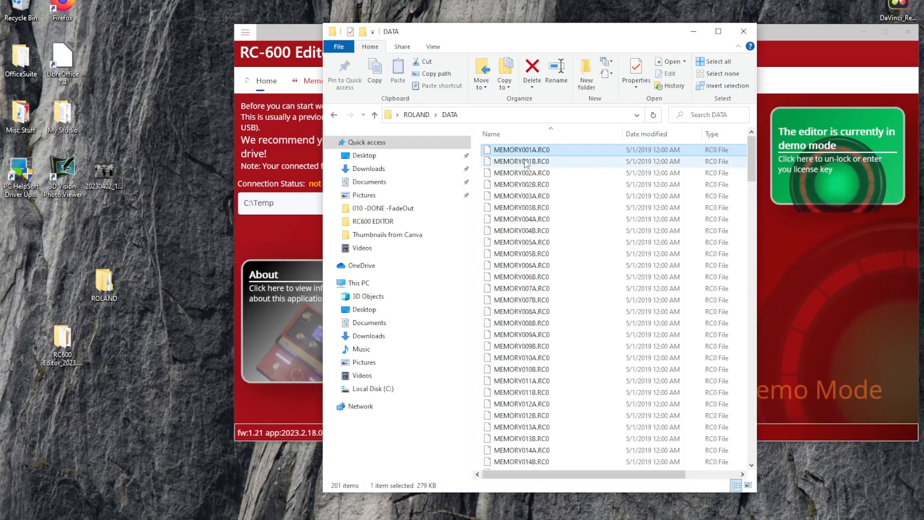
shift+click(527, 163)
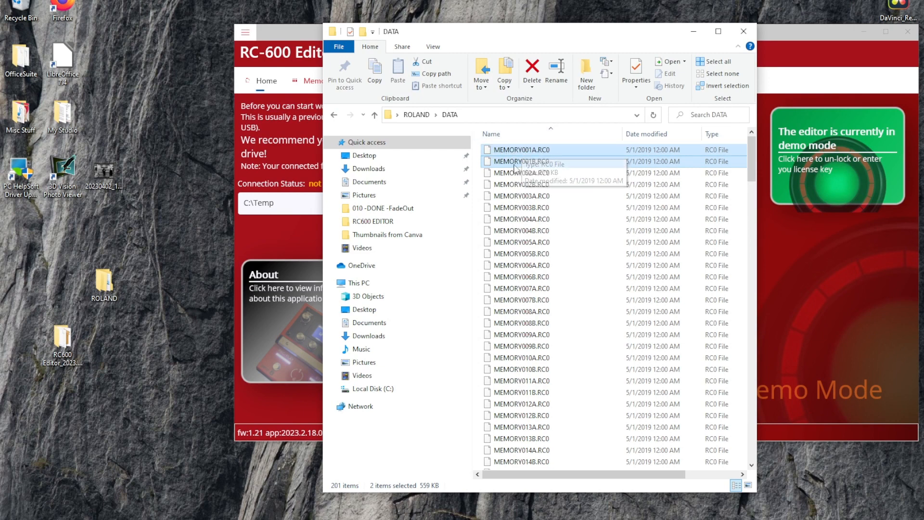
click(524, 165)
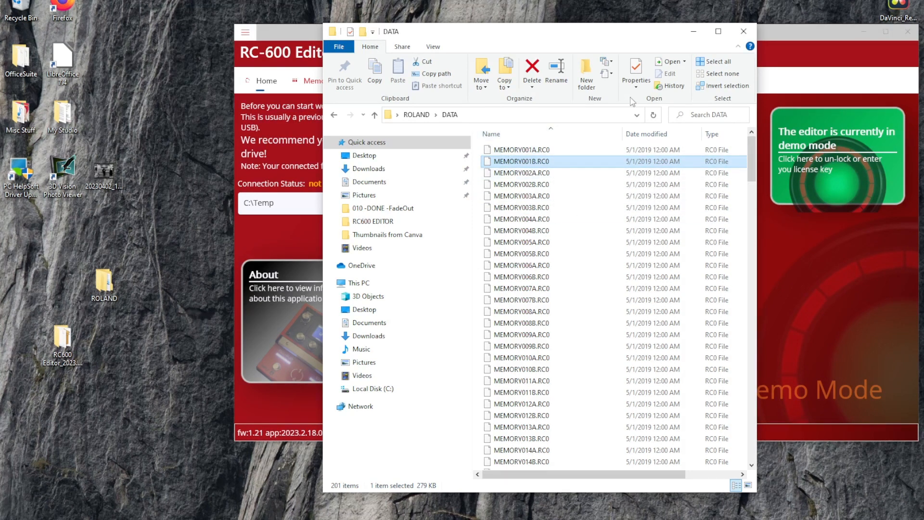
click(741, 27)
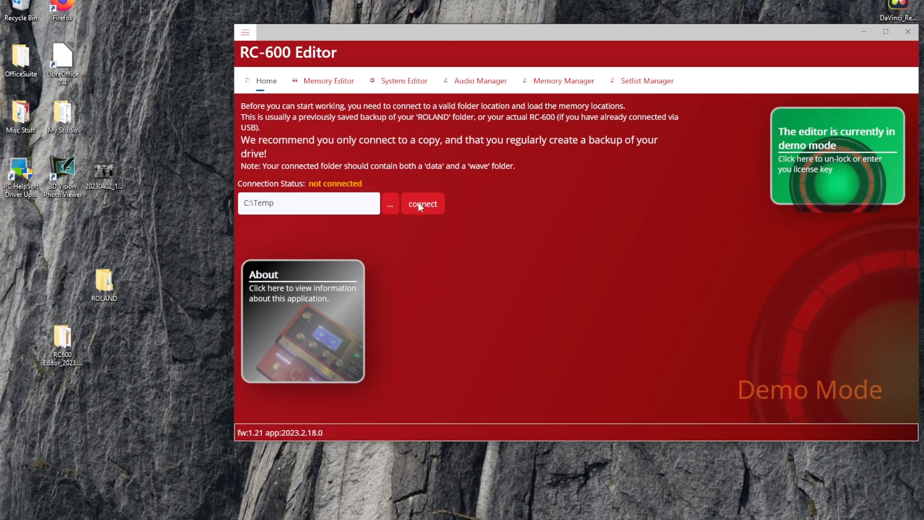
Choose the ROLAND folder on the desktop as the connection folder and try to connect to it
click(390, 206)
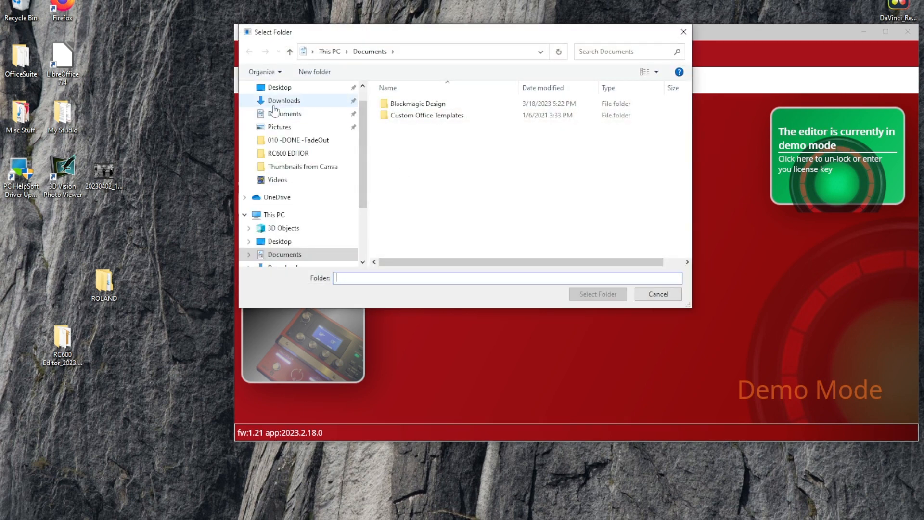
click(279, 88)
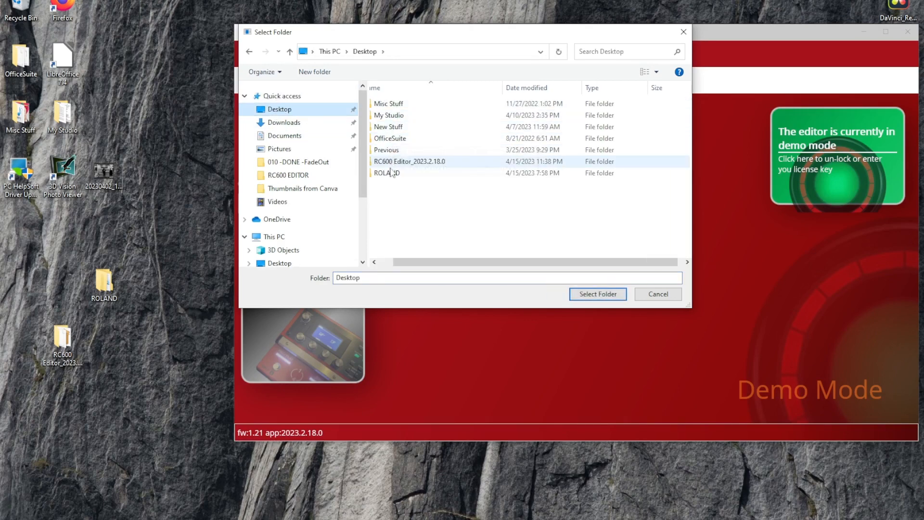
drag(454, 260, 427, 262)
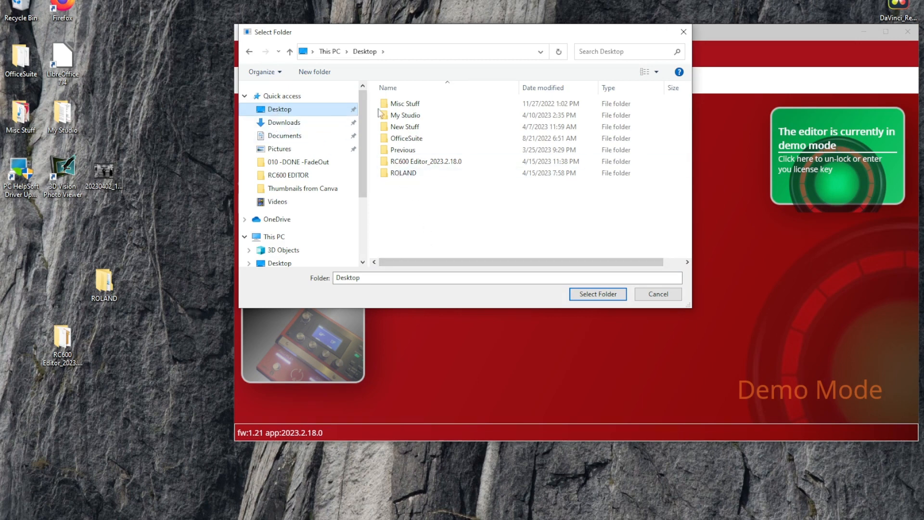
click(404, 175)
double_click(406, 175)
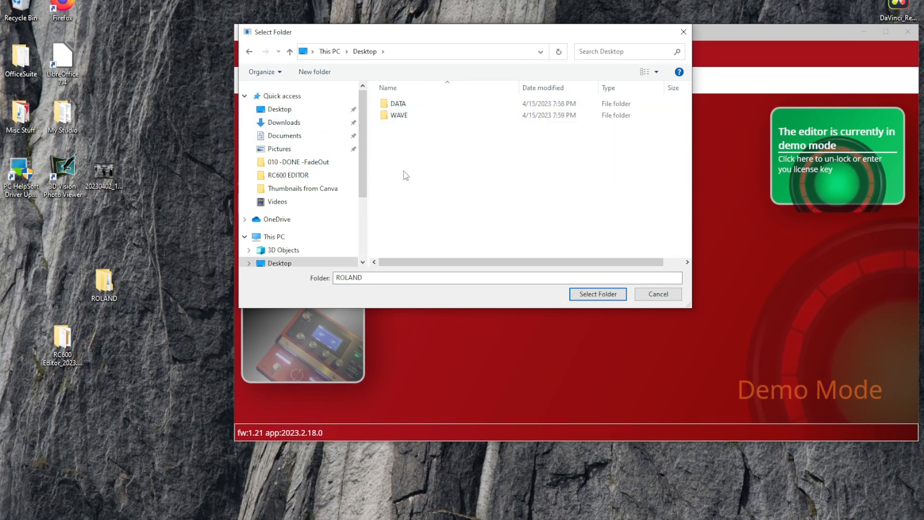
click(598, 294)
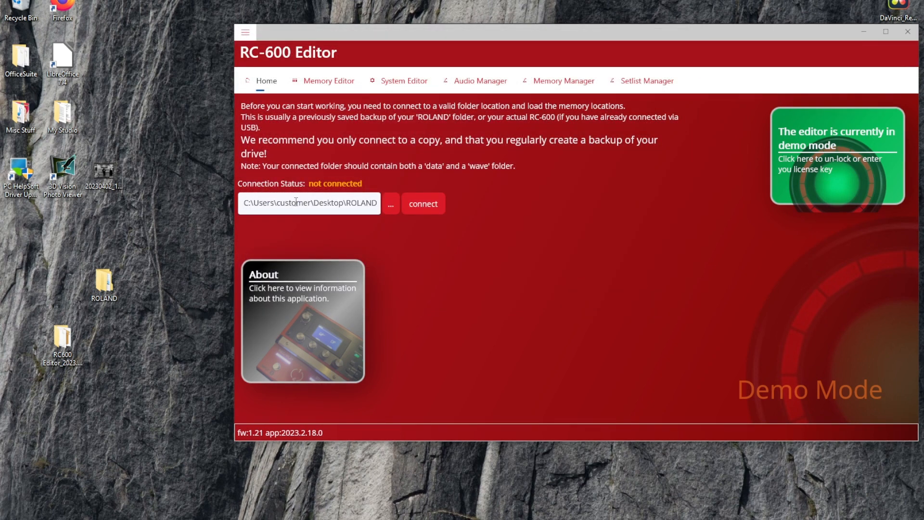
click(427, 205)
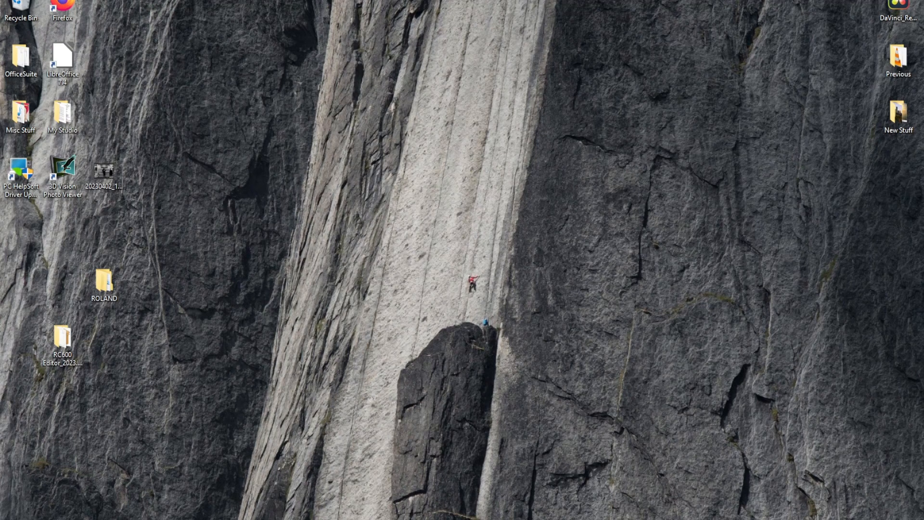
Launch RC600 Editor again, connect it to the desktop ROLAND folder, and move its window clear of the desktop folders
key(super)
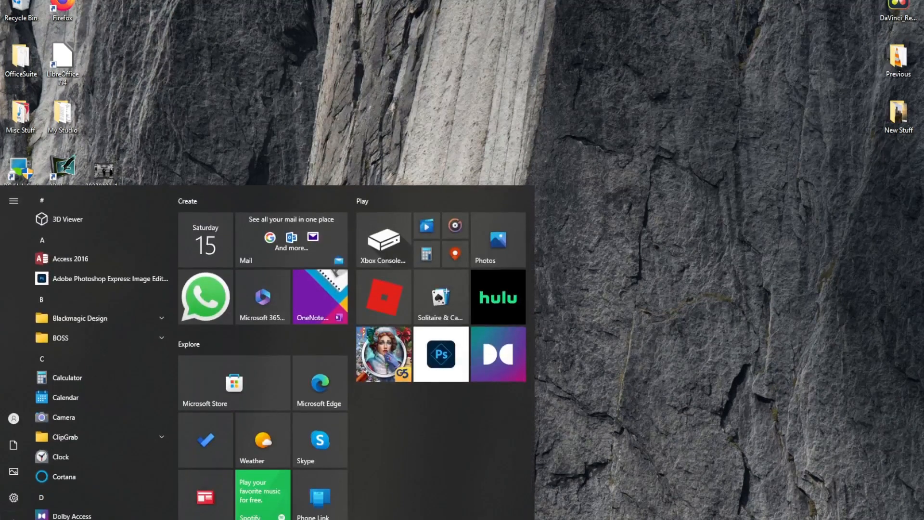
scroll(82, 414, down, 10)
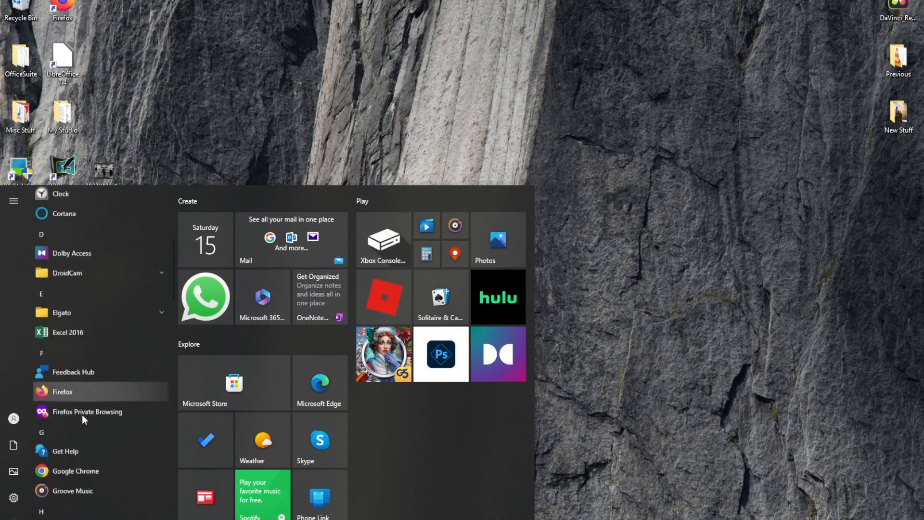
scroll(82, 415, down, 8)
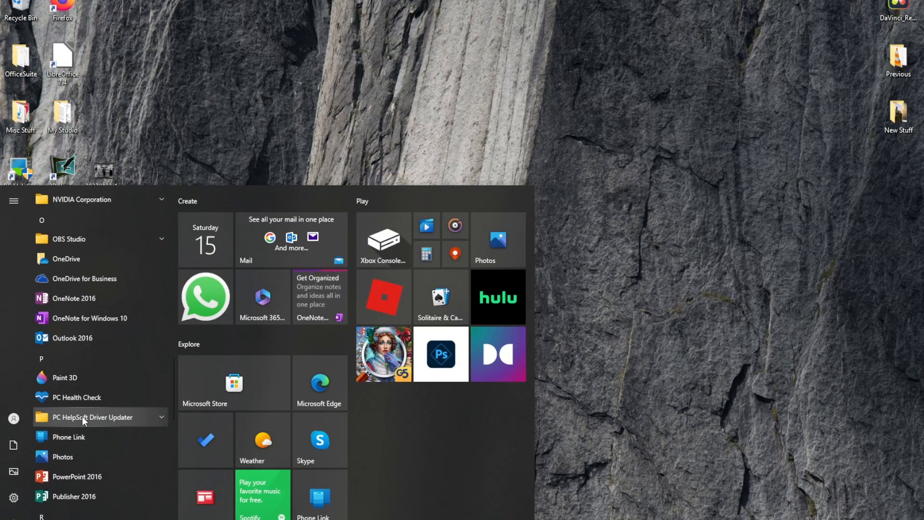
scroll(82, 416, down, 3)
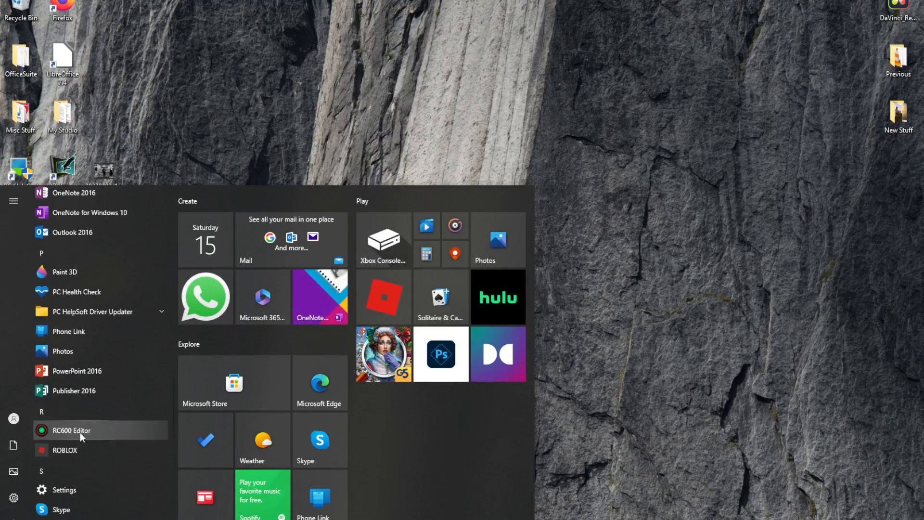
click(79, 429)
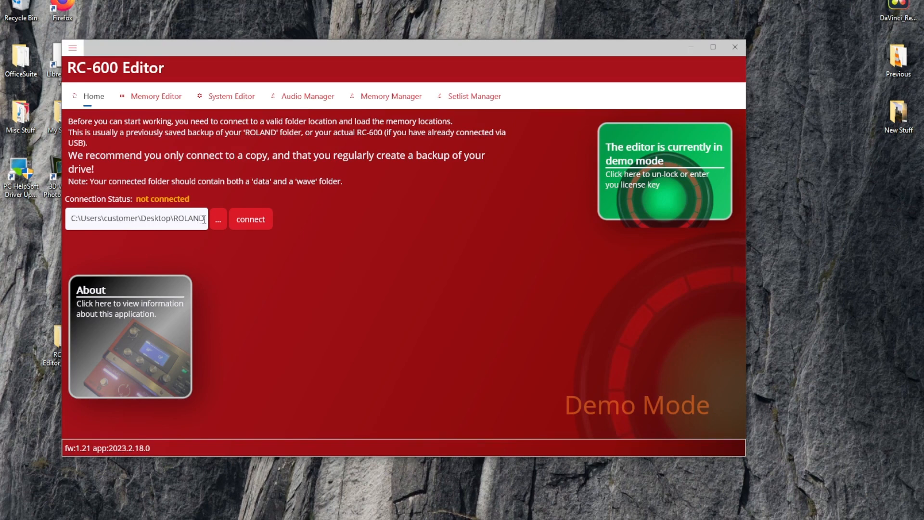
click(253, 219)
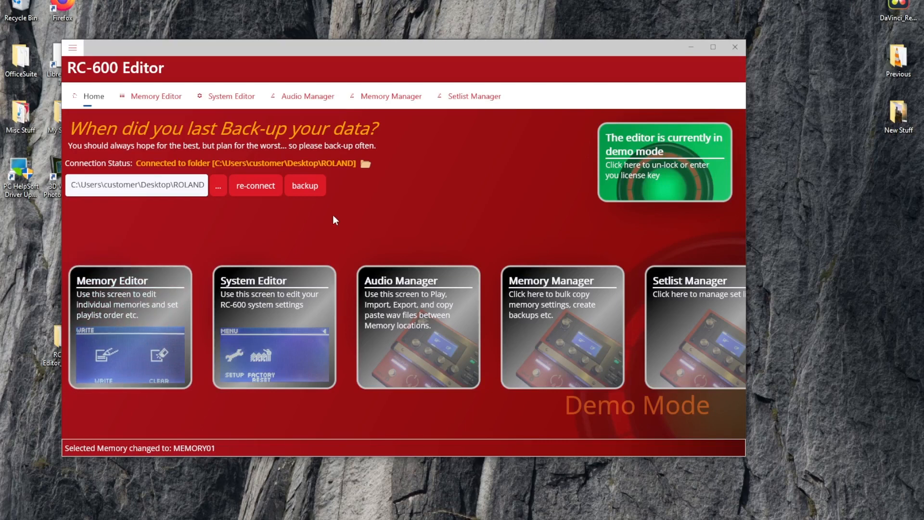
drag(357, 50, 473, 105)
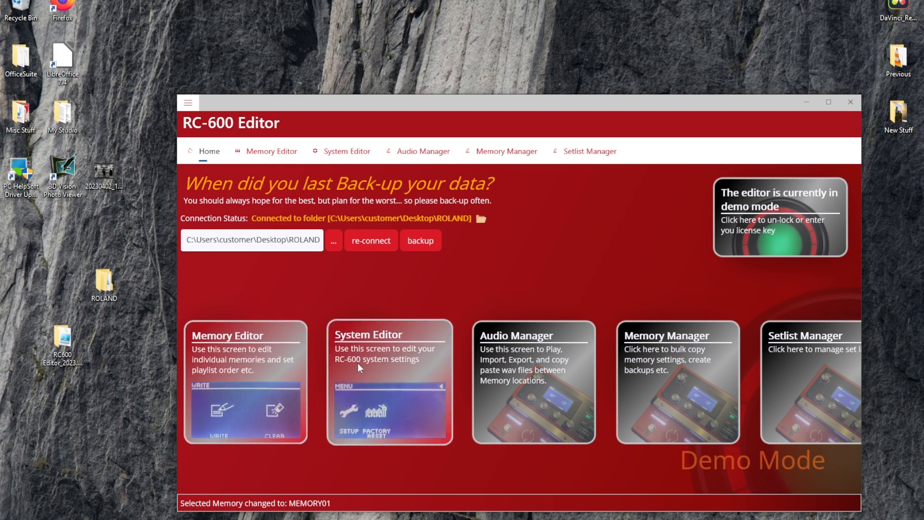
Open the Memory Editor, browse the list of memories, and load Memory37
click(239, 365)
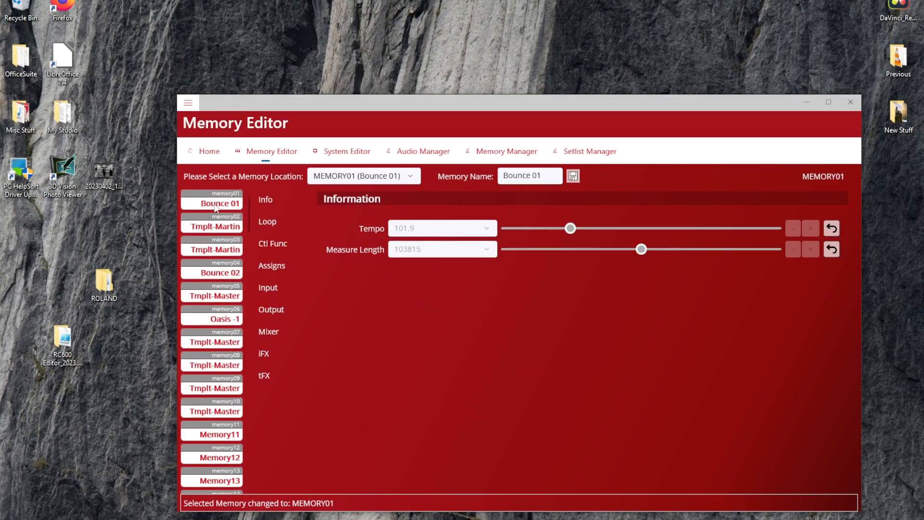
scroll(206, 342, down, 5)
scroll(209, 404, down, 15)
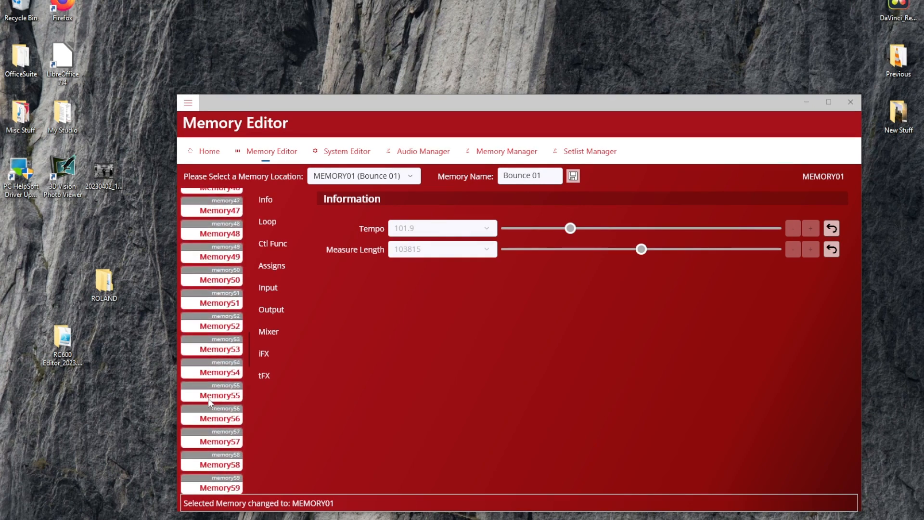
scroll(211, 351, up, 6)
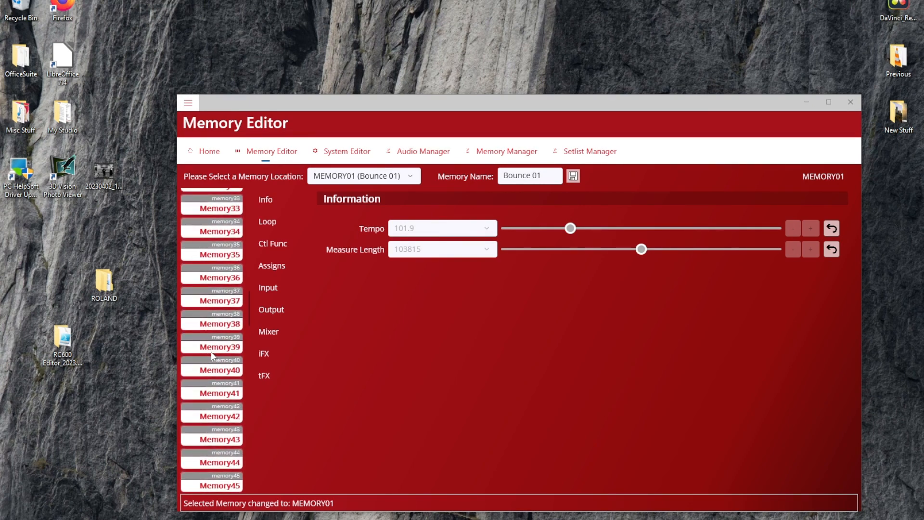
click(221, 302)
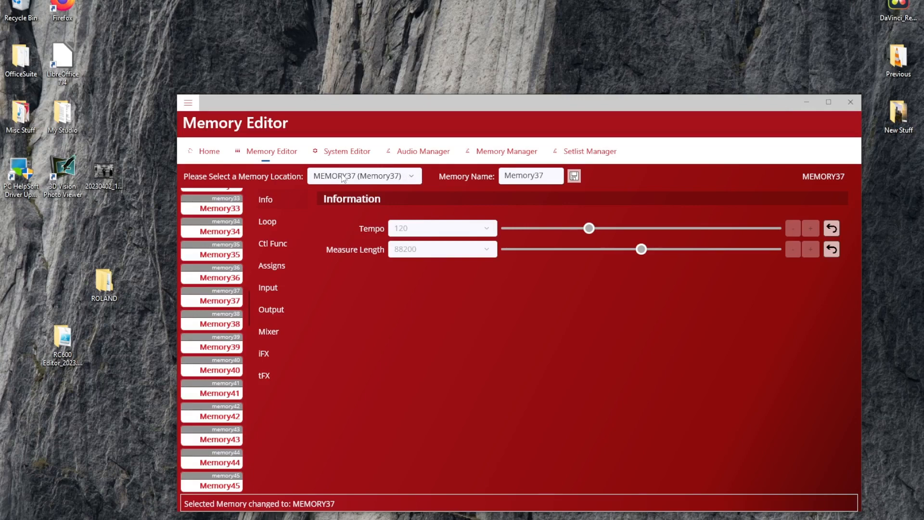
Switch the memory location to MEMORY05 (Tmplt-Master)
click(411, 178)
scroll(363, 296, up, 15)
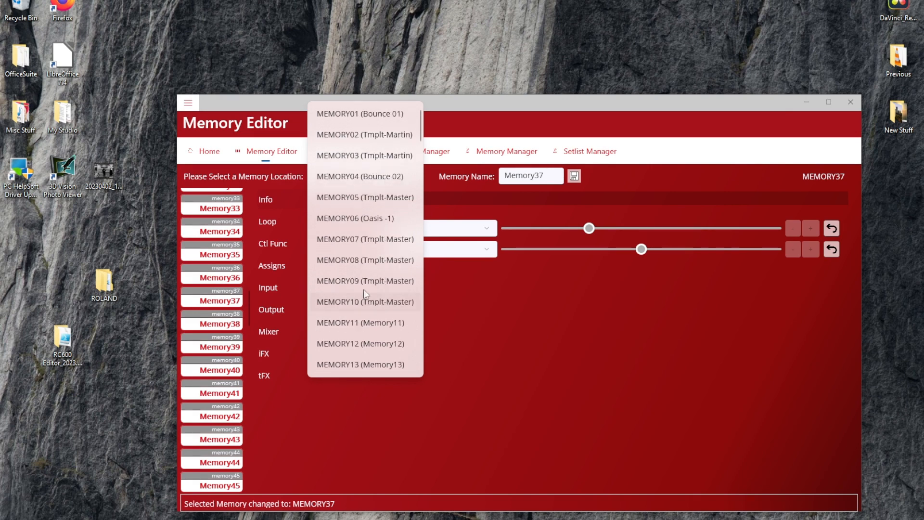
click(373, 198)
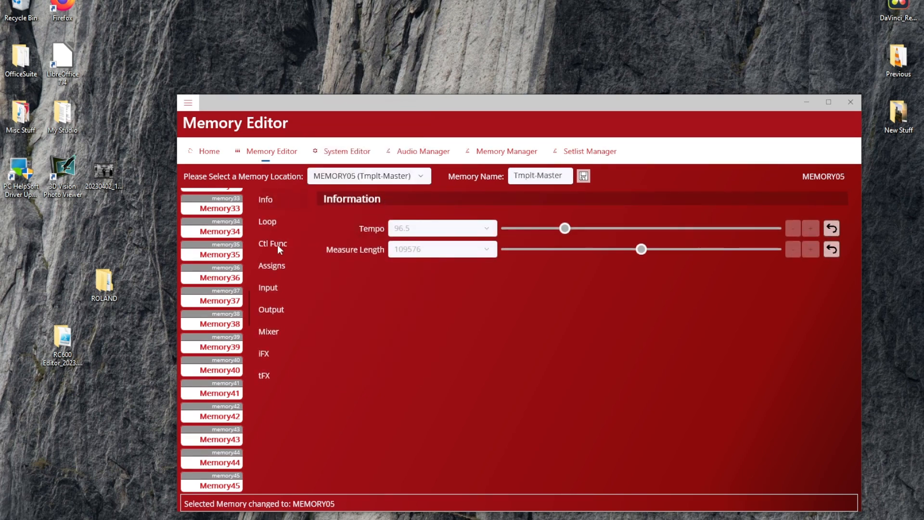
Return to the start of the memory list and load memory04, Bounce 02
scroll(208, 282, up, 3)
scroll(207, 283, up, 8)
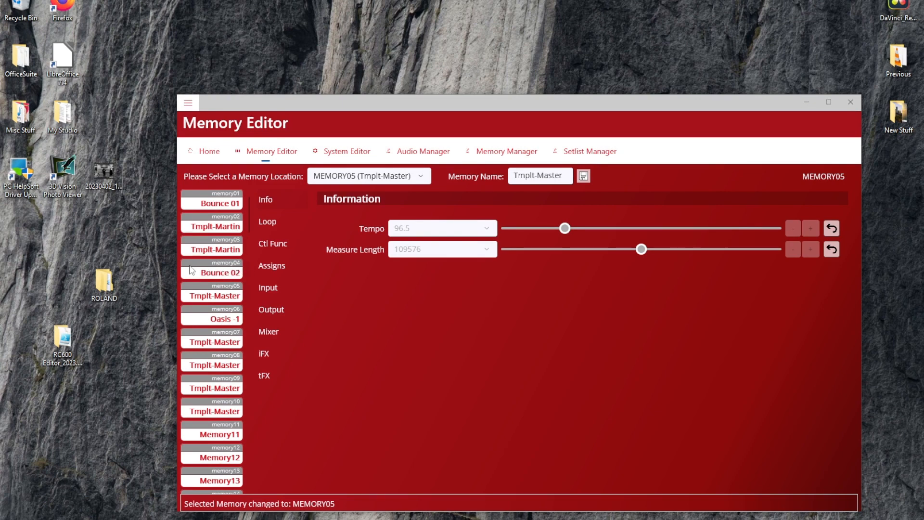
click(220, 273)
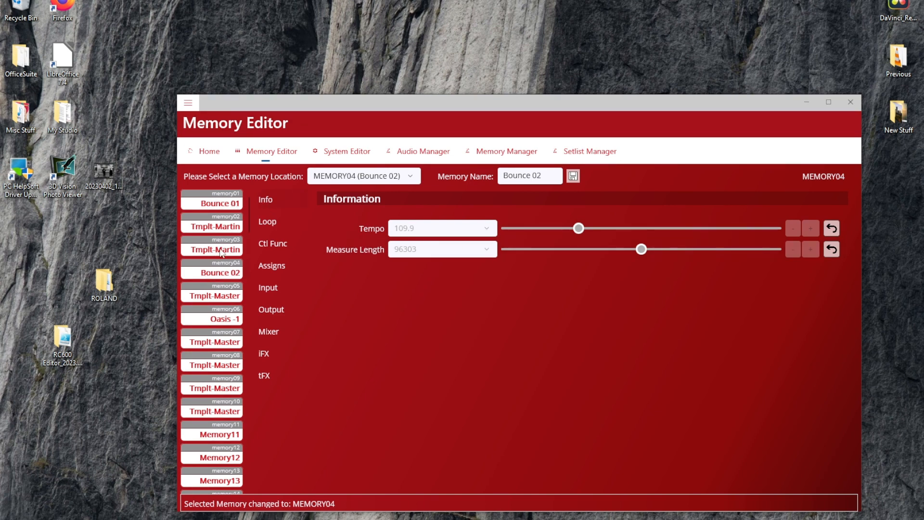
Examine the Loop settings of Bounce 02, going through its Tracks, Record, Play and Rhythm parameters
click(270, 224)
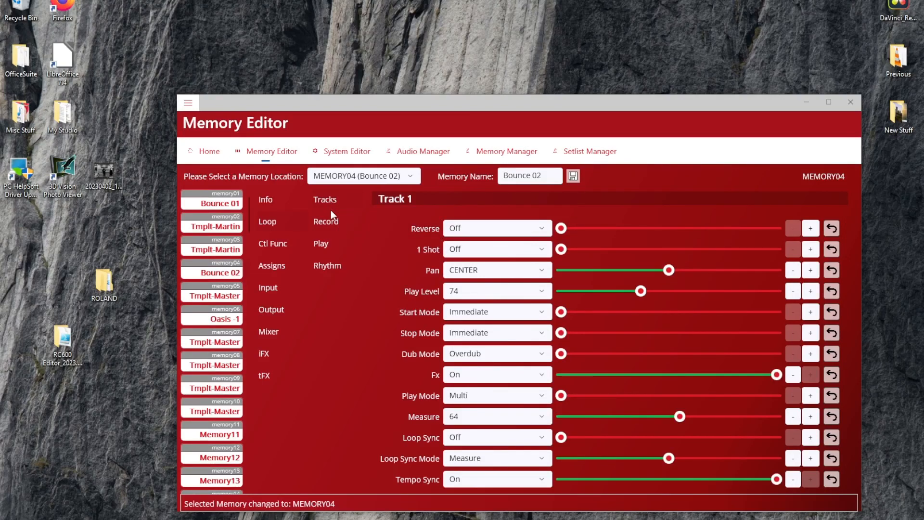
click(328, 223)
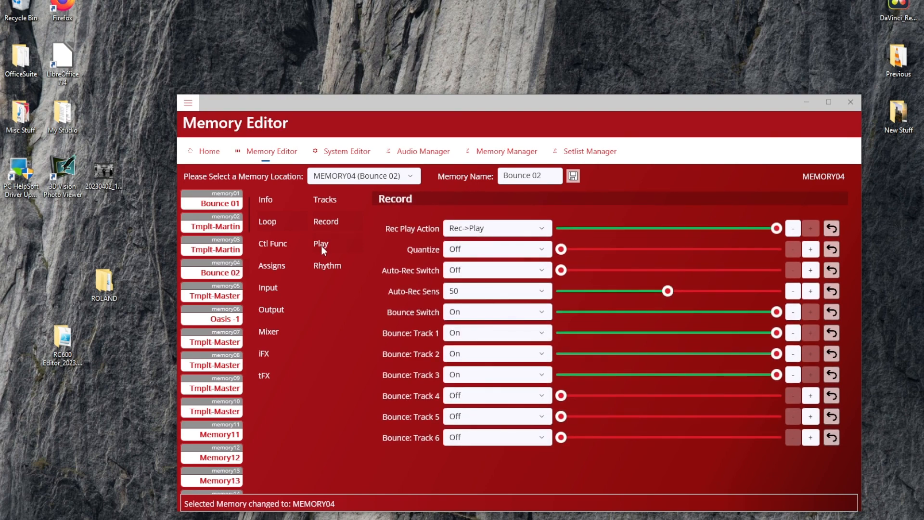
click(322, 247)
click(324, 266)
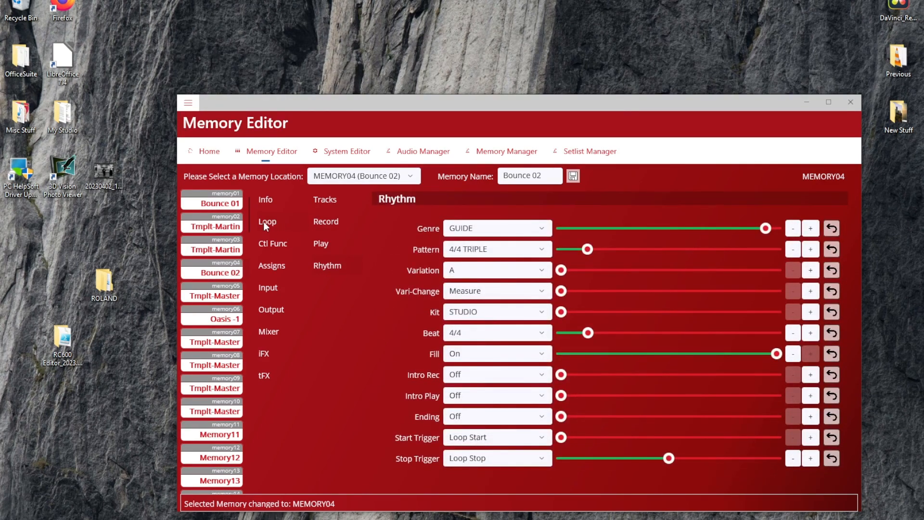
Review the Loop track parameters of Bounce 02 from Track 1 down to the later tracks and return to Track 1
click(322, 199)
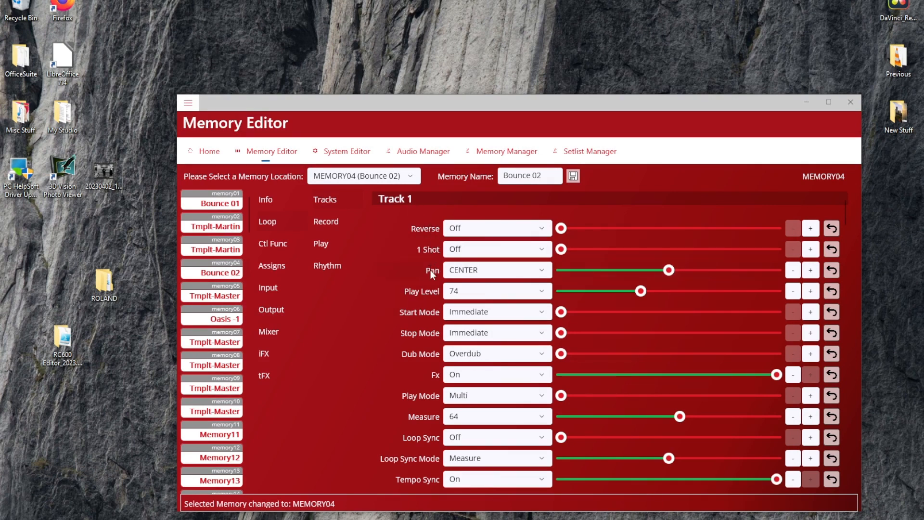
scroll(438, 379, down, 3)
scroll(436, 407, down, 6)
scroll(440, 394, down, 4)
scroll(444, 385, down, 12)
scroll(445, 385, down, 13)
scroll(446, 385, down, 4)
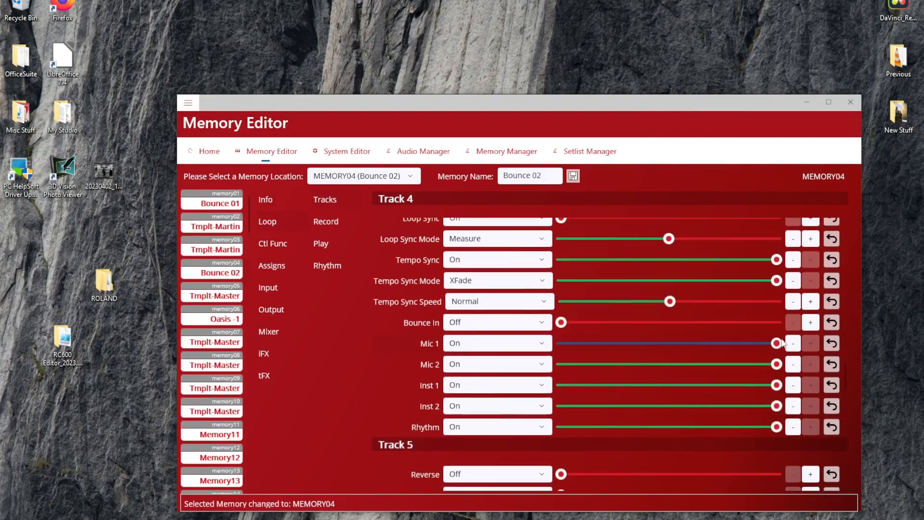
scroll(676, 388, up, 20)
scroll(675, 385, up, 8)
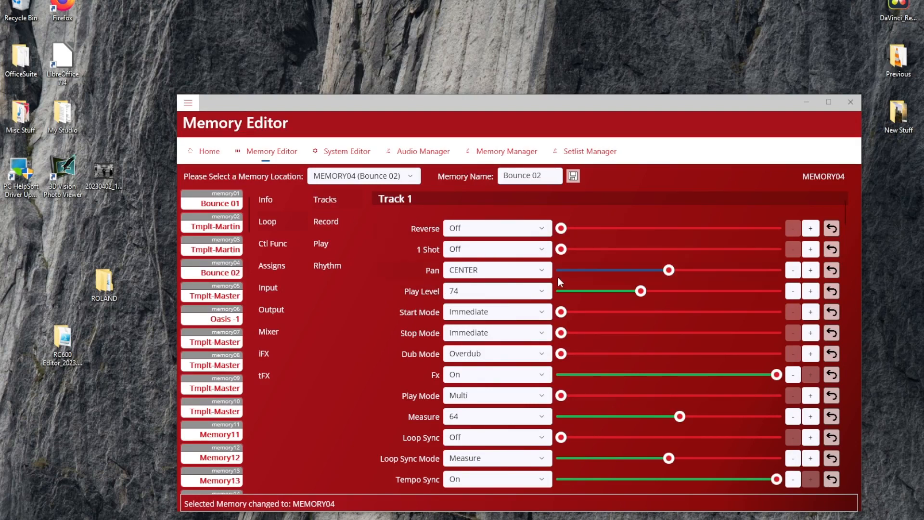
Examine the available options for Track 1's Pan, Start Mode and Stop Mode without changing them
click(494, 272)
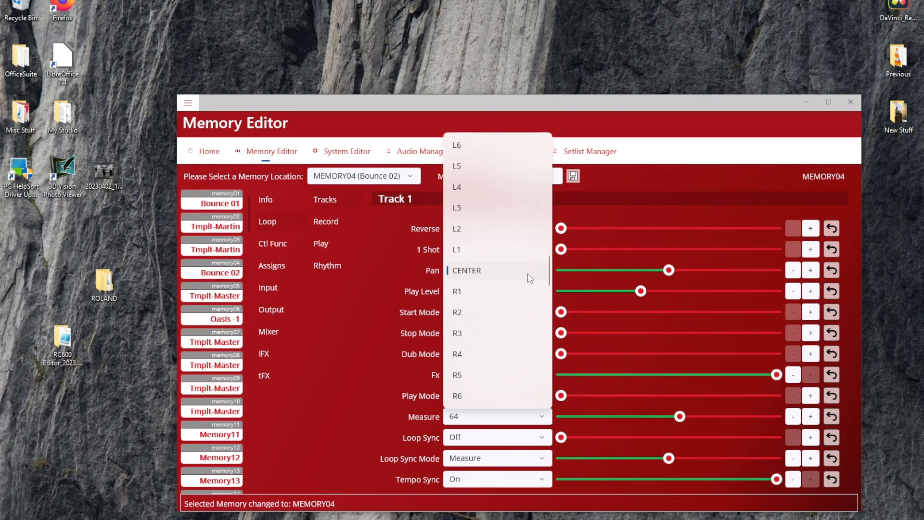
click(349, 279)
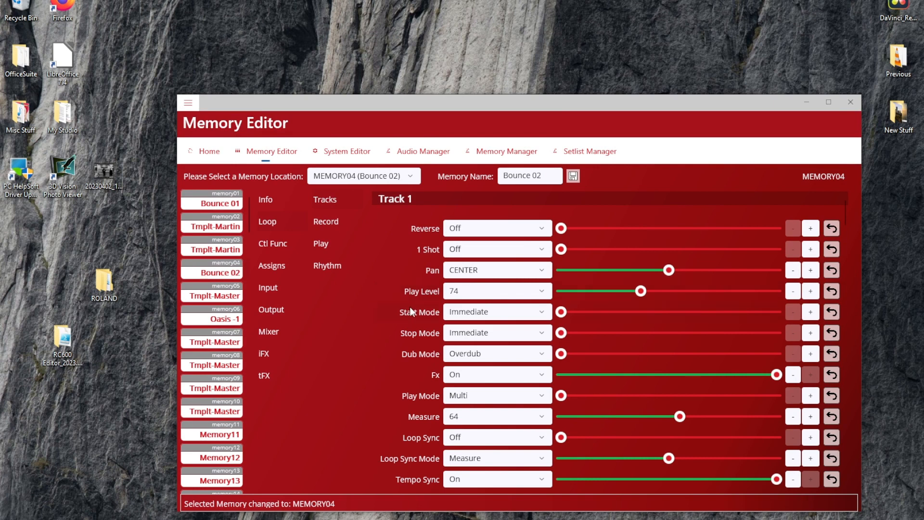
click(530, 313)
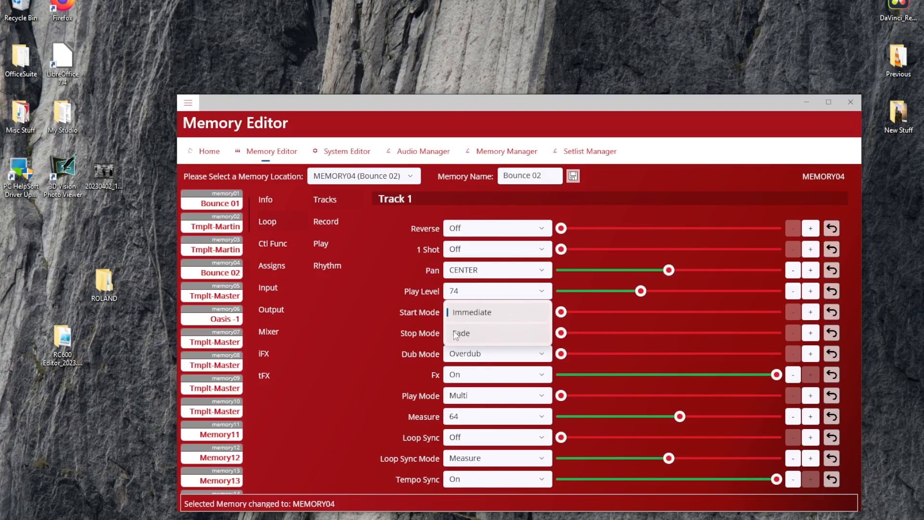
click(359, 333)
click(488, 316)
click(362, 337)
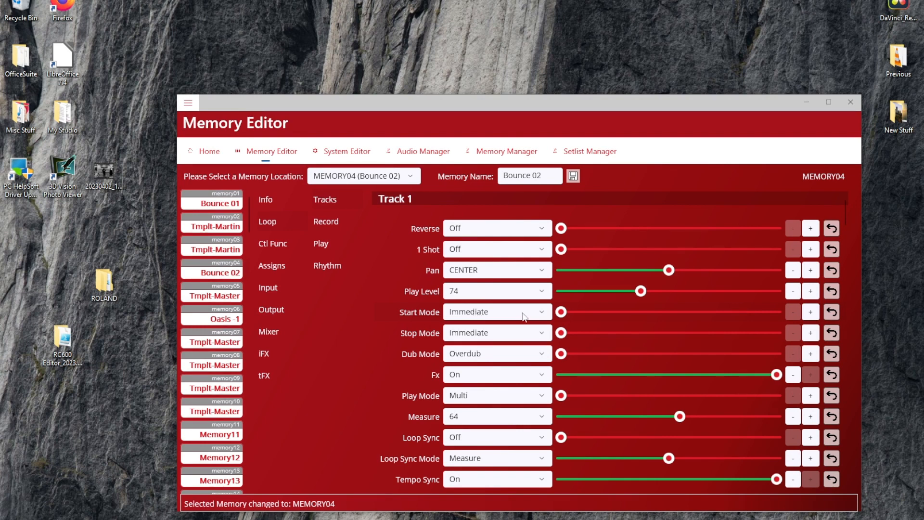
click(488, 334)
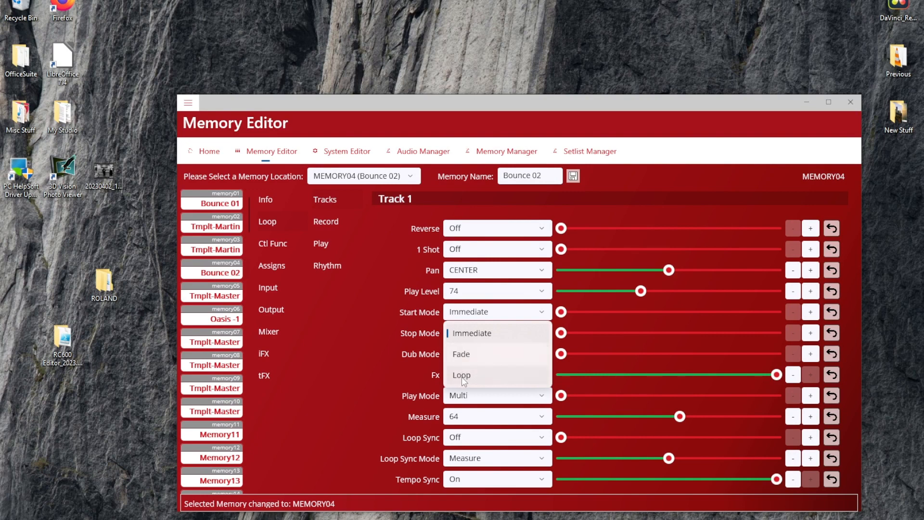
click(348, 342)
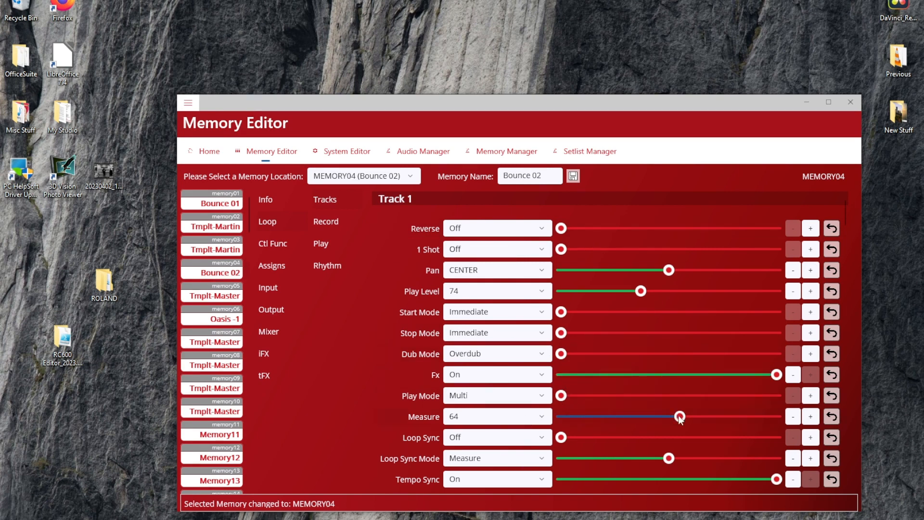
Try a Measure value of 75 for Track 1, followed by 61
drag(680, 417, 622, 416)
drag(723, 429, 666, 426)
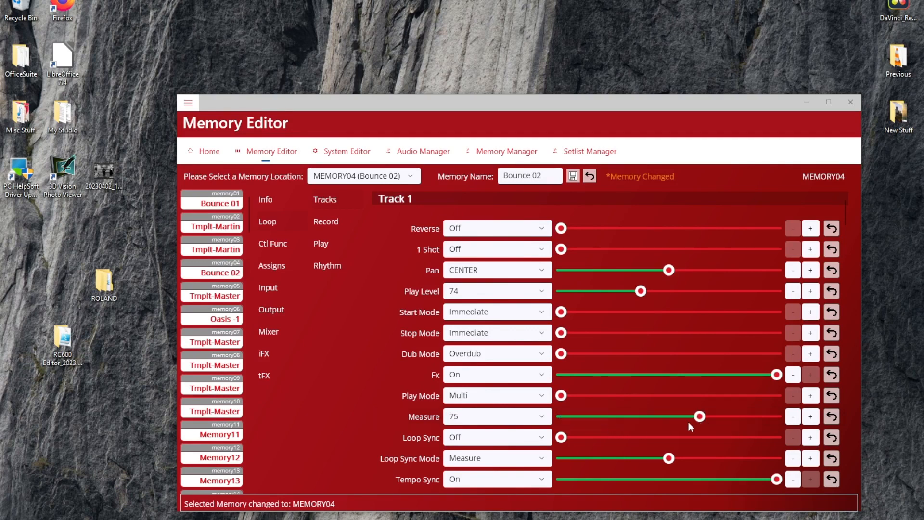
click(514, 417)
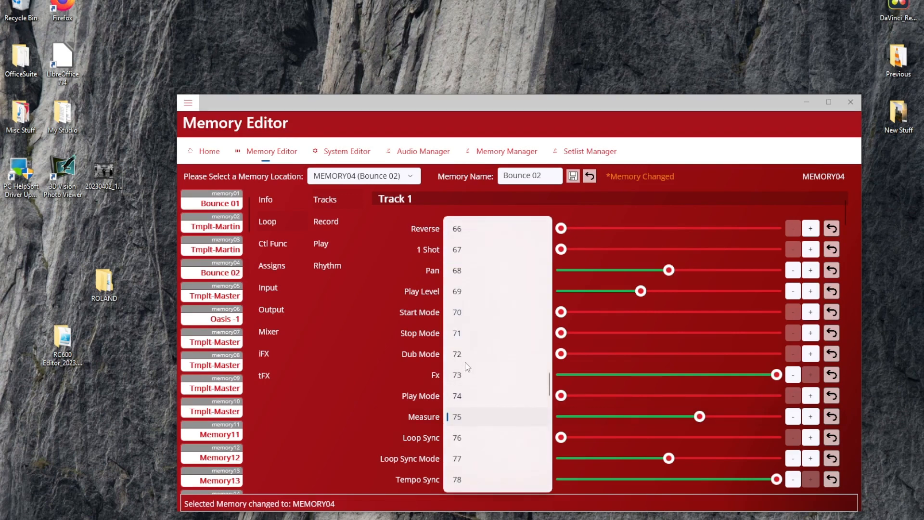
scroll(467, 368, up, 3)
click(459, 331)
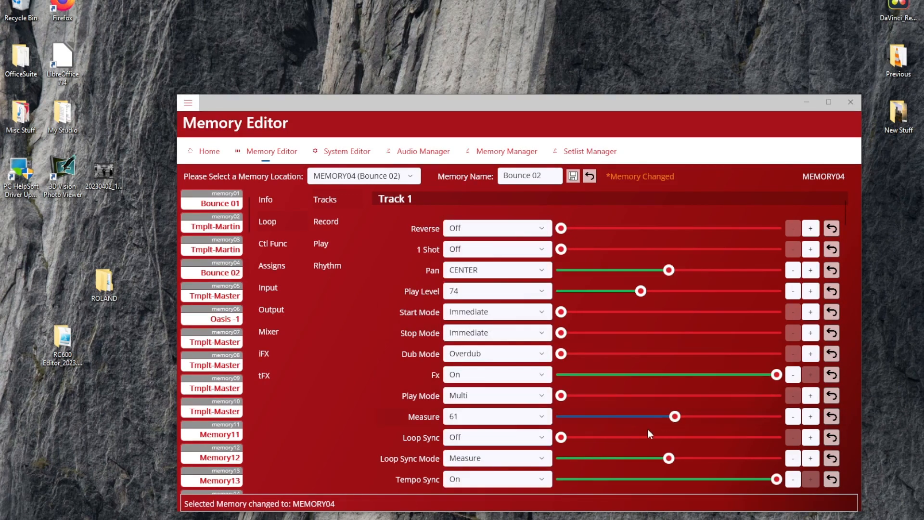
Lower Track 1's Measure in single increments, raise it to 63, and revert the parameter to its stored value
click(792, 417)
click(793, 417)
click(793, 417)
click(792, 416)
click(792, 417)
click(793, 417)
click(793, 417)
click(793, 417)
click(793, 417)
click(811, 417)
click(811, 417)
click(811, 417)
click(810, 417)
click(810, 417)
click(810, 417)
click(811, 417)
click(810, 417)
click(810, 417)
click(810, 416)
click(810, 417)
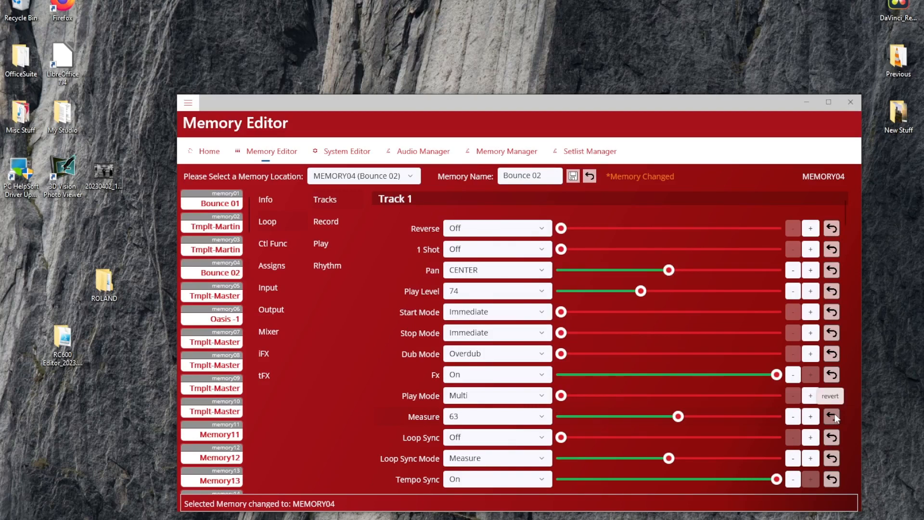
click(835, 415)
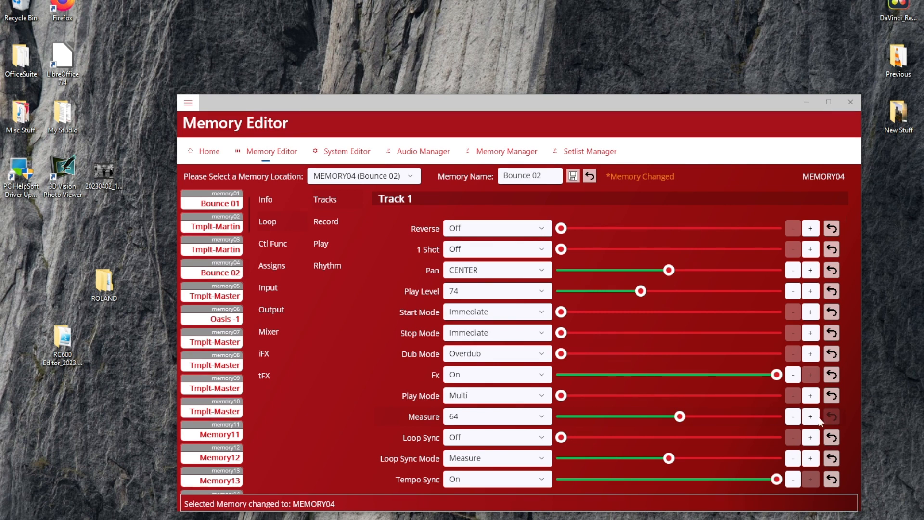
Reduce Track 1's Measure to 4 and revert that change
drag(680, 416, 578, 419)
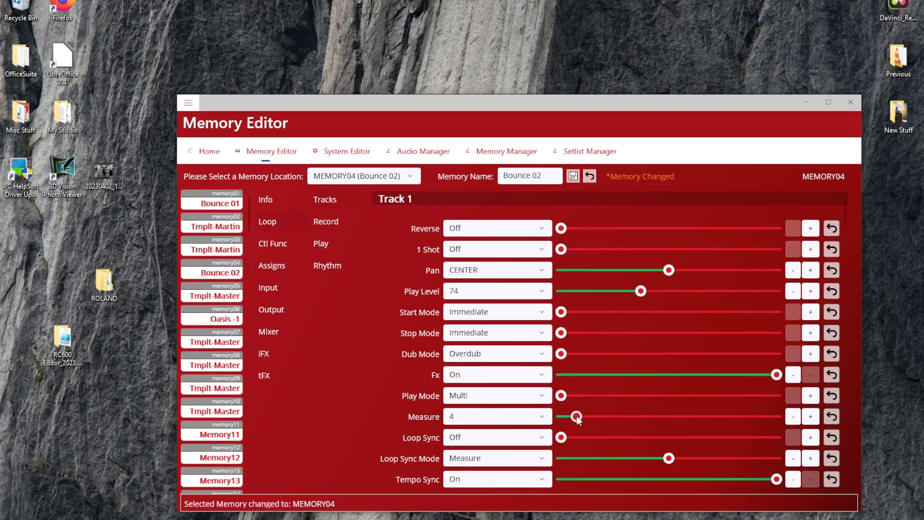
click(832, 417)
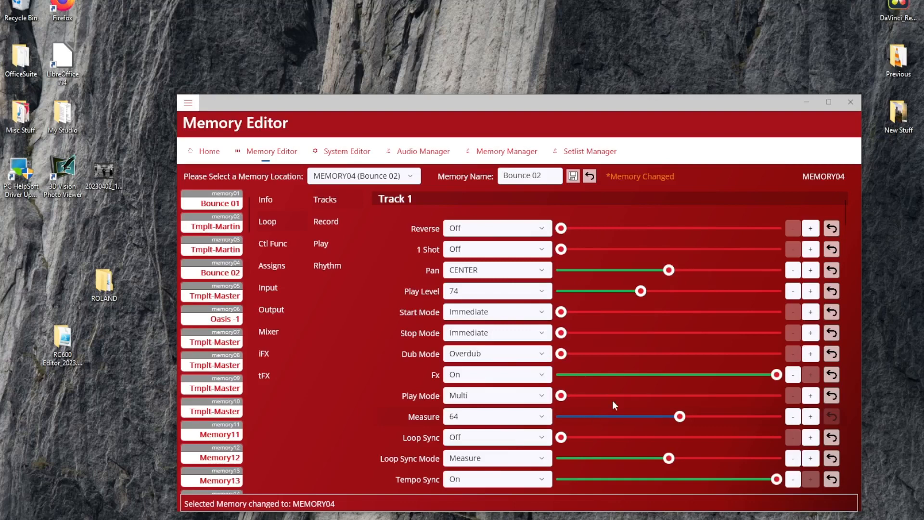
scroll(437, 322, down, 1)
scroll(437, 325, down, 10)
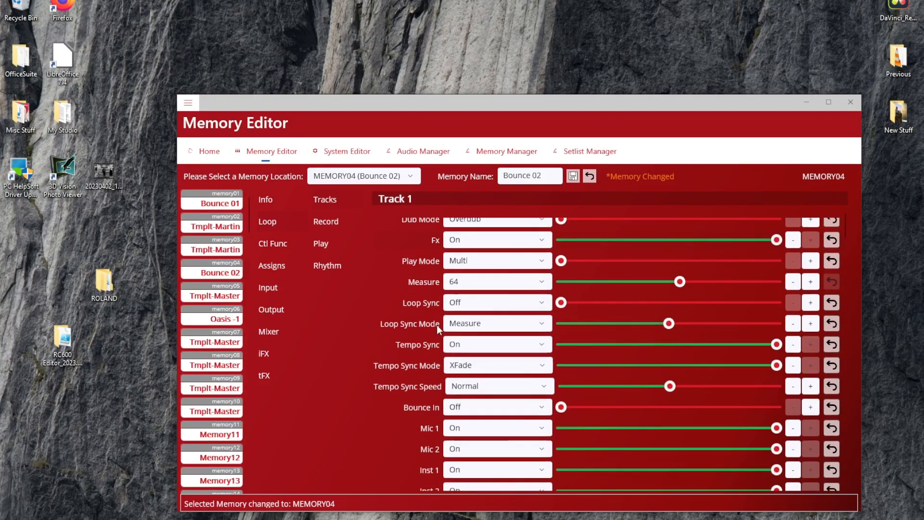
scroll(435, 326, up, 9)
scroll(439, 326, up, 2)
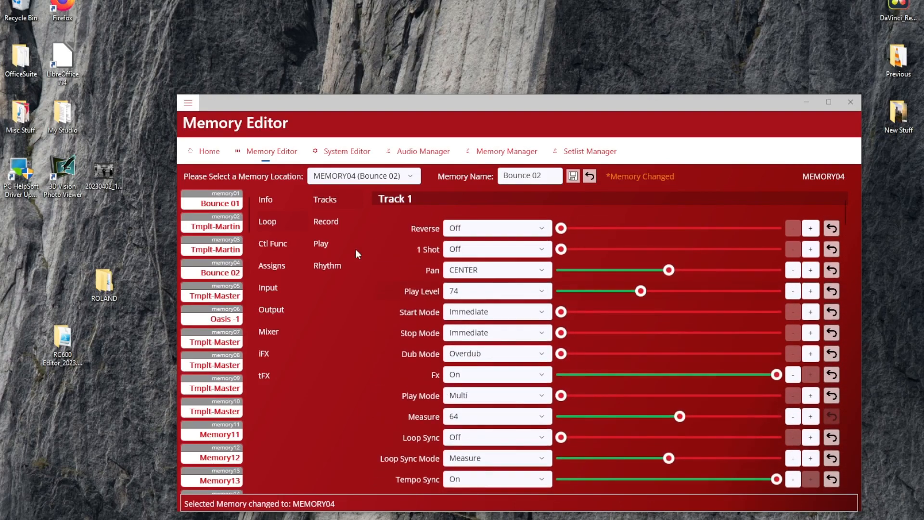
Review the Ctl Func settings for pedal Mode 1 and the external controllers, including the functions available for External Ctrl 1
click(269, 243)
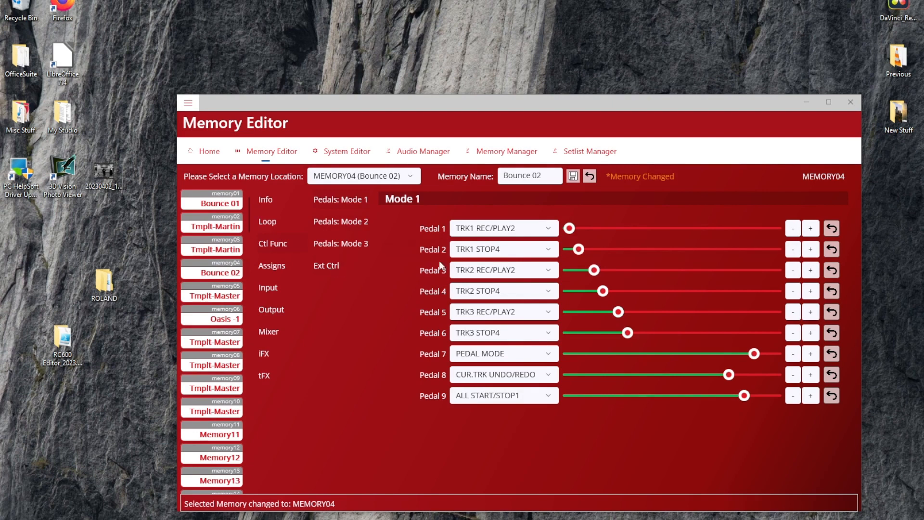
click(330, 266)
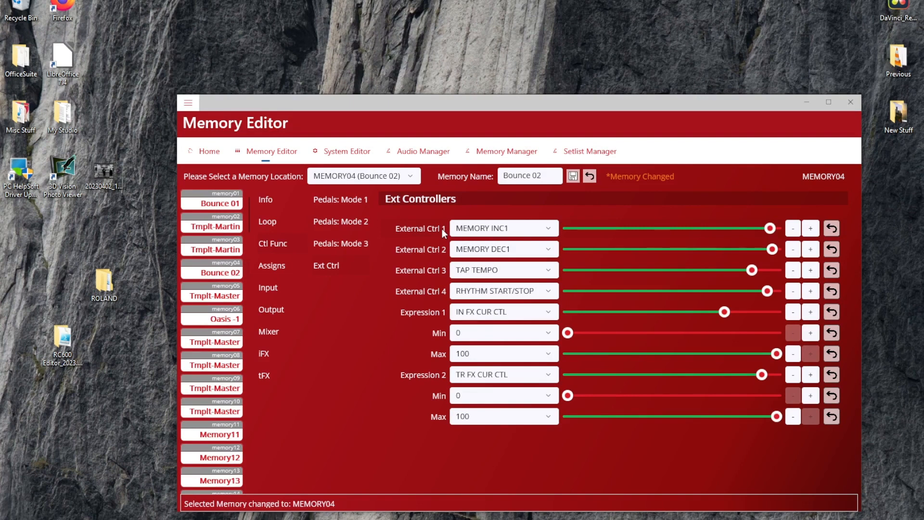
click(492, 233)
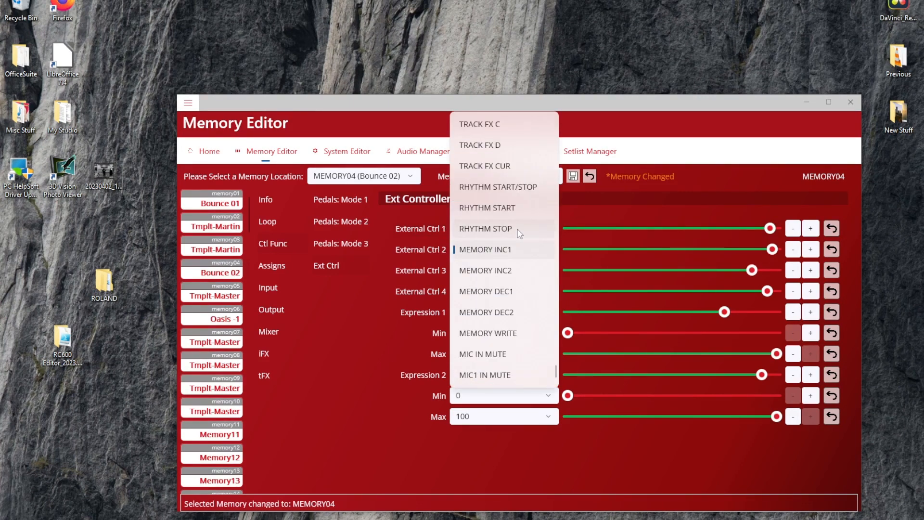
scroll(471, 295, up, 5)
scroll(471, 294, up, 3)
scroll(471, 295, down, 10)
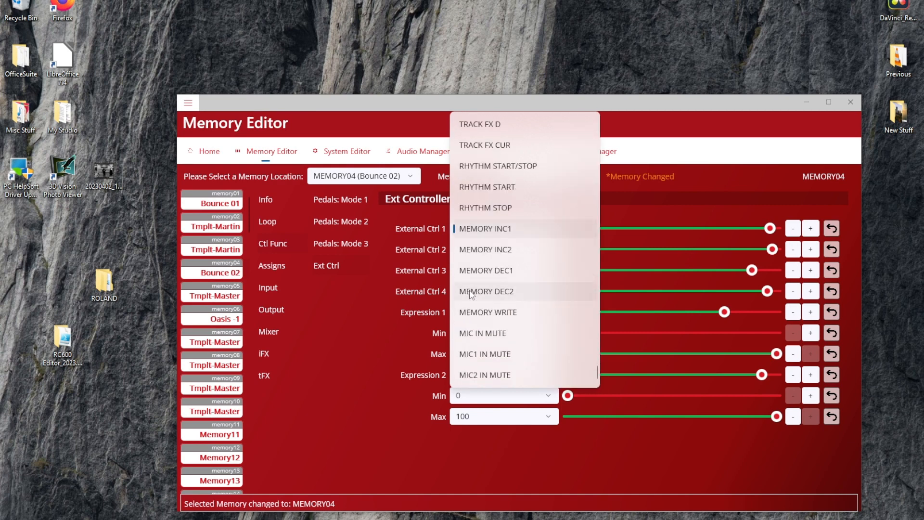
click(363, 323)
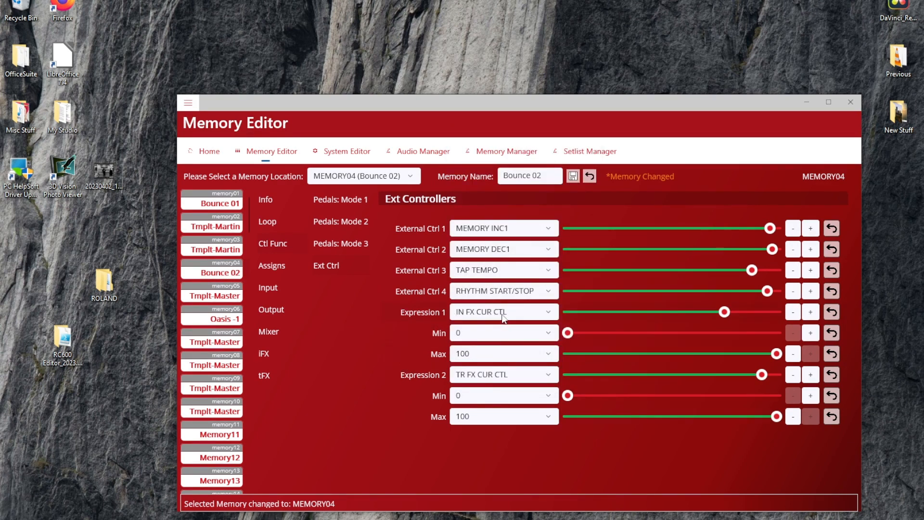
Set the Expression 1 range to a minimum of 40 and a maximum of 70
click(489, 342)
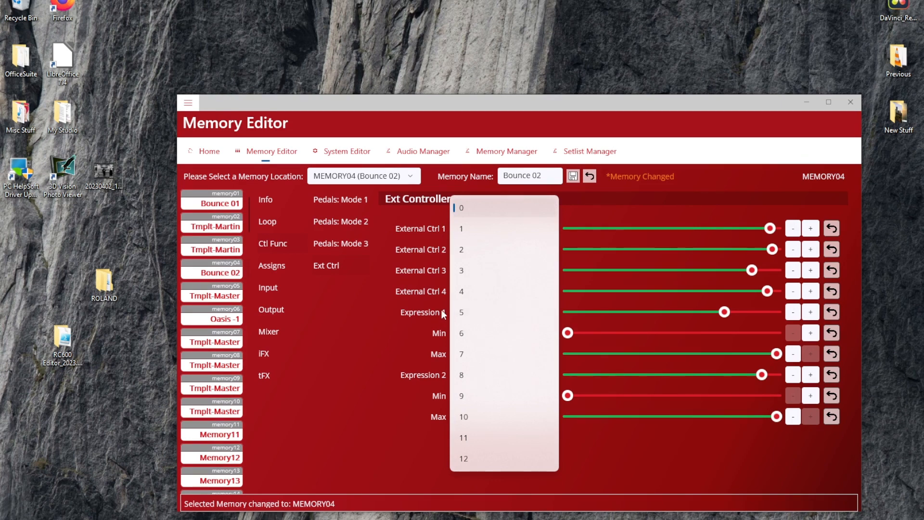
scroll(484, 336, down, 10)
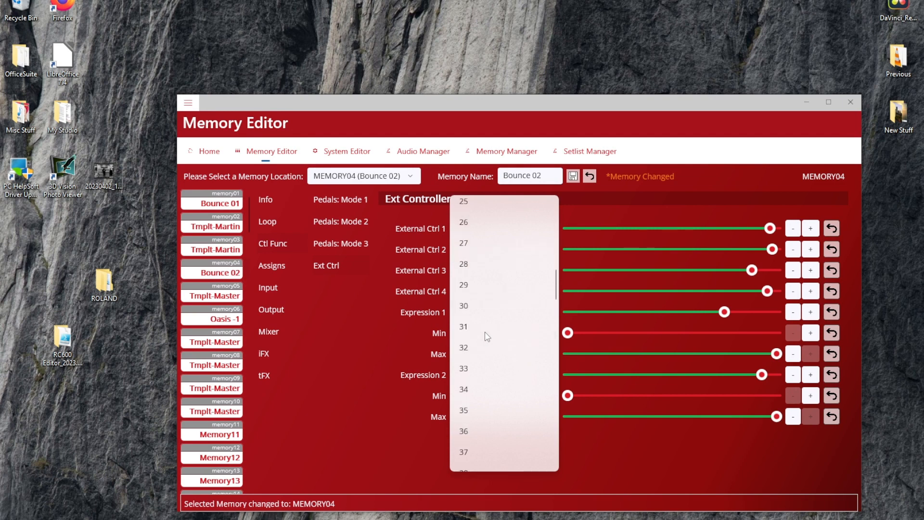
scroll(481, 381, down, 3)
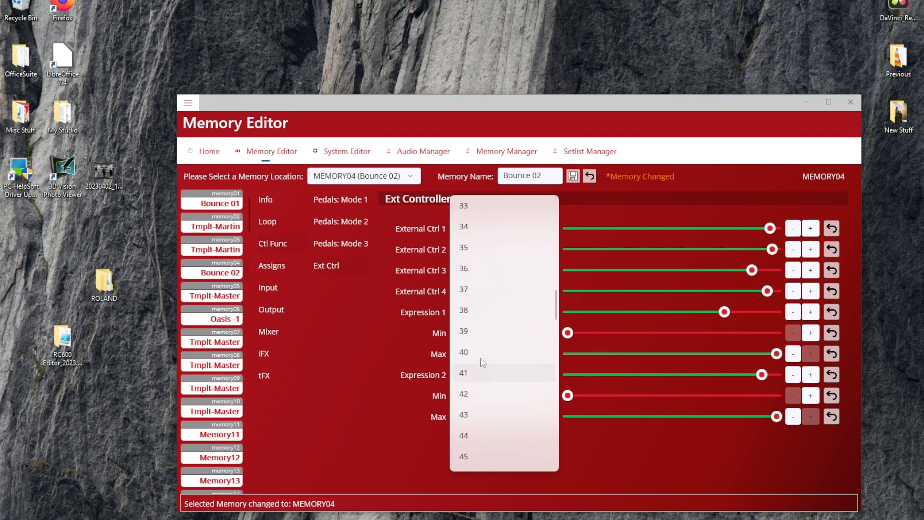
click(479, 354)
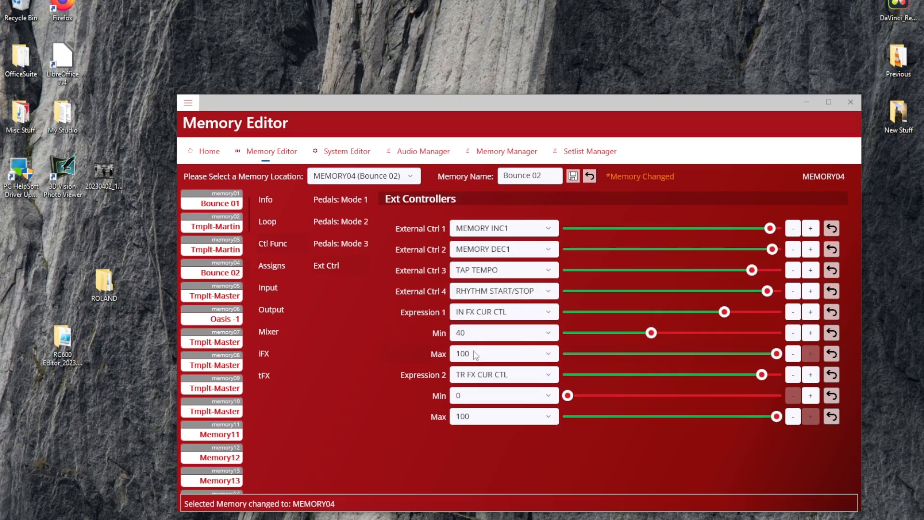
click(476, 354)
scroll(486, 315, up, 8)
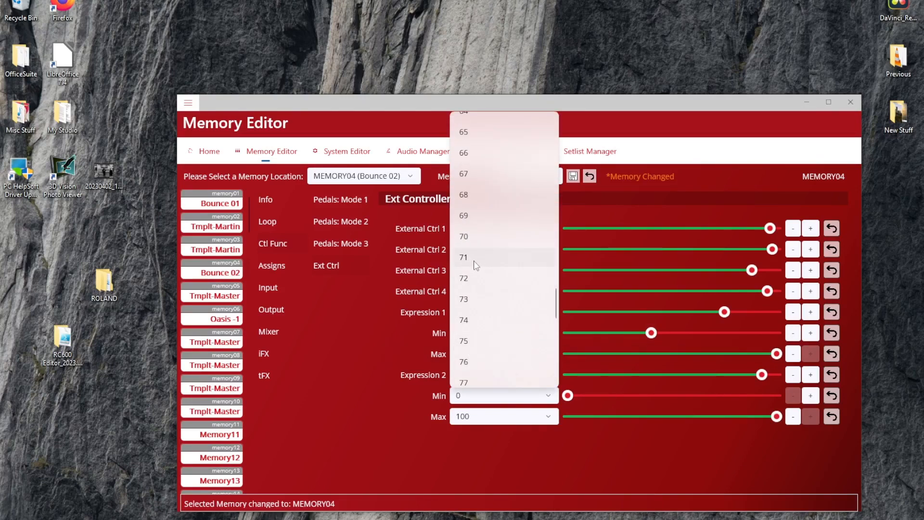
click(472, 236)
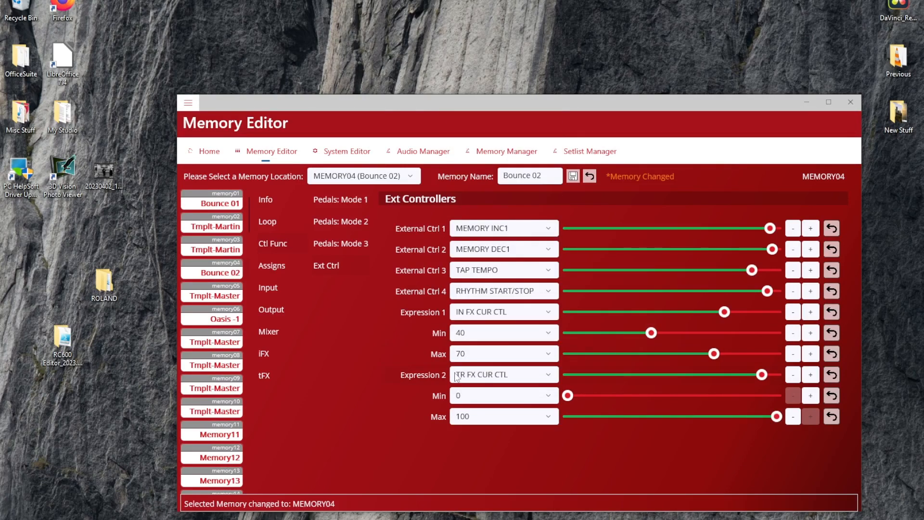
Restore the Expression 1 range to a minimum of 0 and a maximum of 100
click(469, 334)
scroll(467, 269, up, 10)
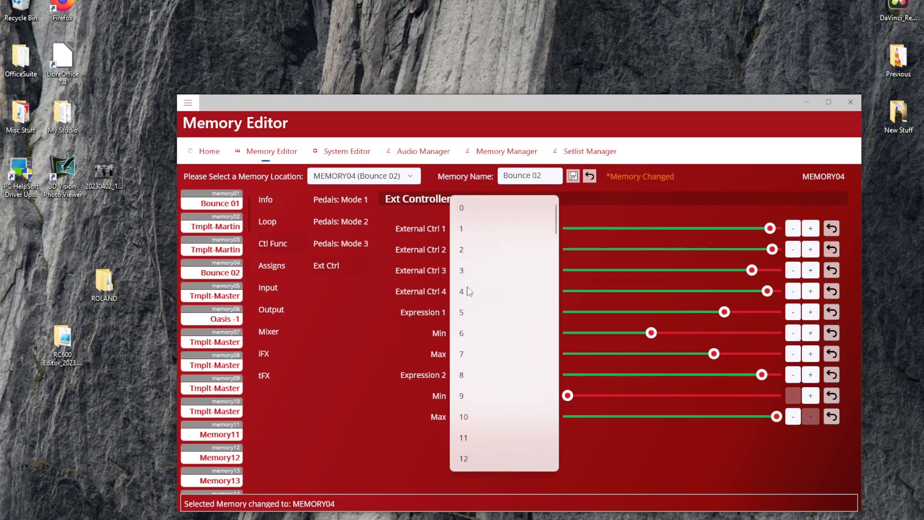
click(464, 215)
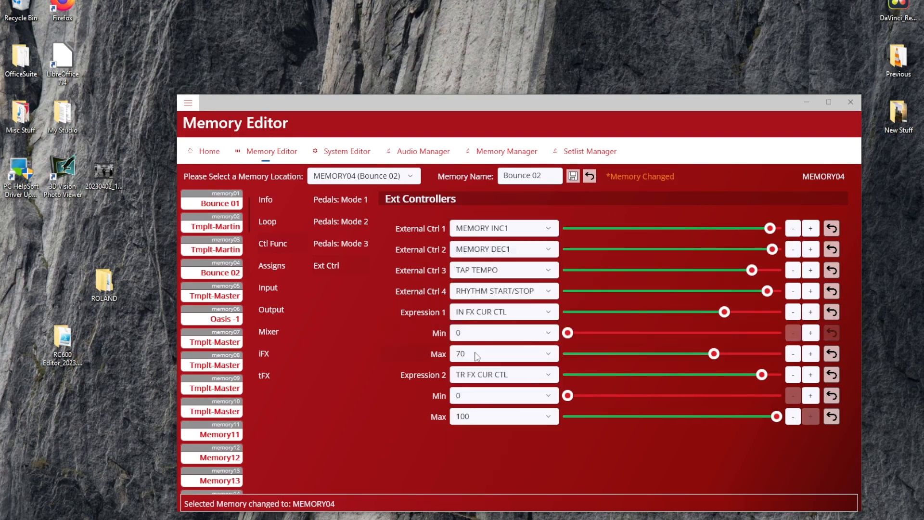
click(469, 354)
scroll(475, 359, down, 5)
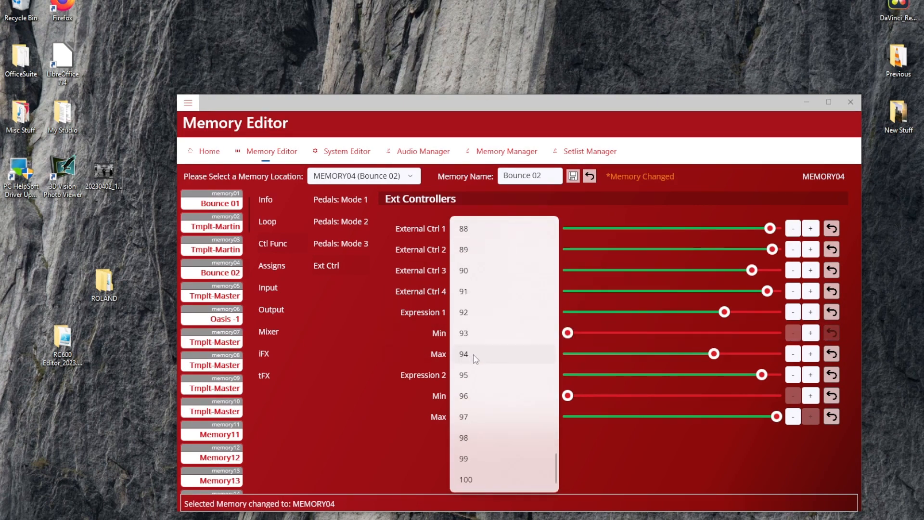
click(467, 478)
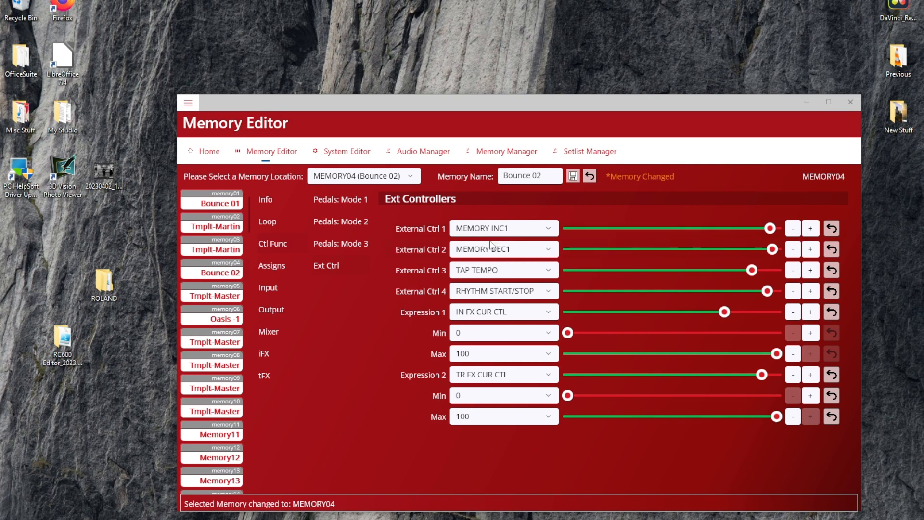
Change Pedal 2 in pedal Mode 2 to TRK4 DOUBLE SPEED
click(350, 222)
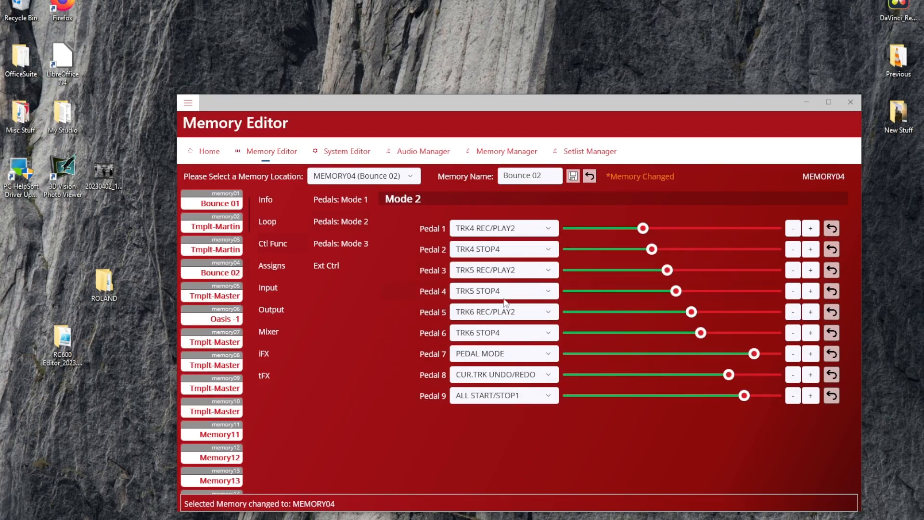
click(488, 253)
click(488, 253)
mouse_move(652, 249)
mouse_down()
mouse_move(689, 253)
mouse_move(614, 251)
mouse_move(663, 252)
mouse_up()
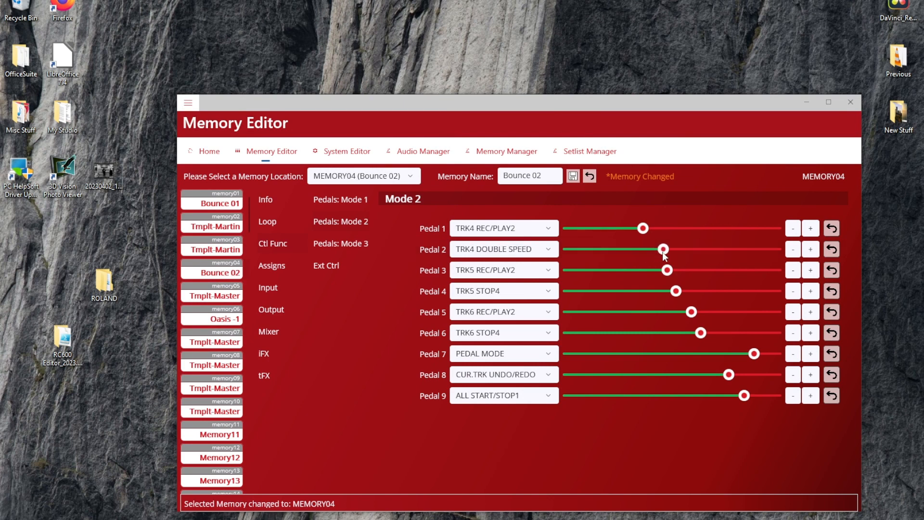
Step Pedal 2's function in Mode 2 forward and back through its options, and revert it to the stored assignment
click(813, 251)
click(813, 251)
click(813, 251)
click(813, 251)
click(814, 251)
click(814, 251)
click(812, 250)
click(812, 250)
click(812, 250)
click(811, 250)
click(812, 250)
click(811, 250)
click(793, 250)
click(793, 250)
click(793, 250)
click(793, 250)
click(793, 250)
click(793, 250)
click(831, 246)
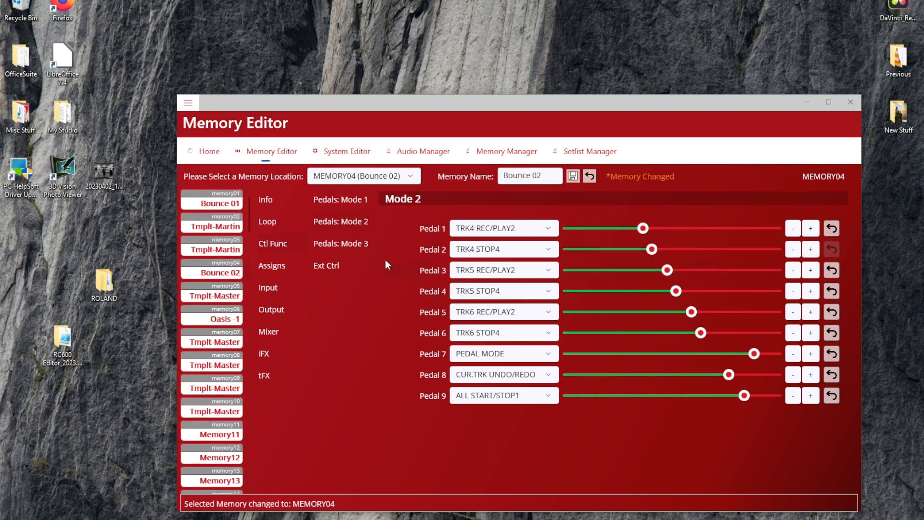
Turn on the switch of Assign 6 in the memory's assign settings
click(270, 270)
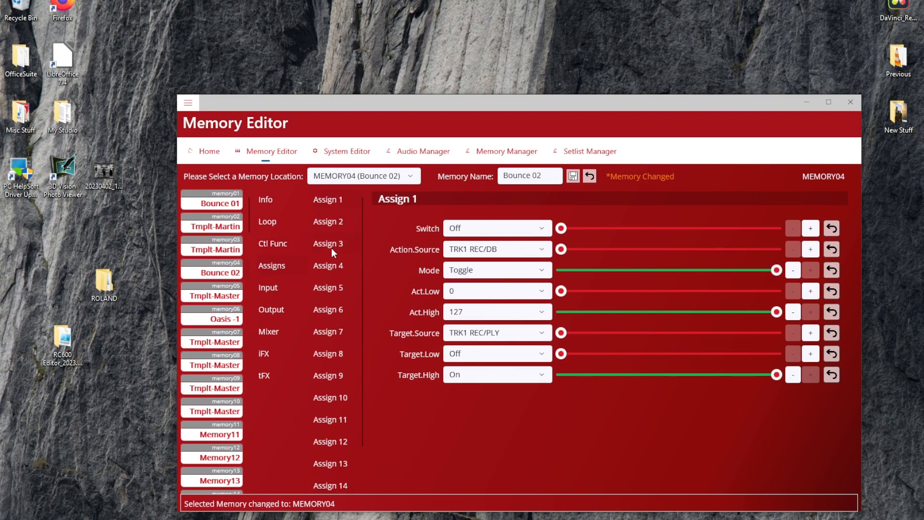
click(334, 309)
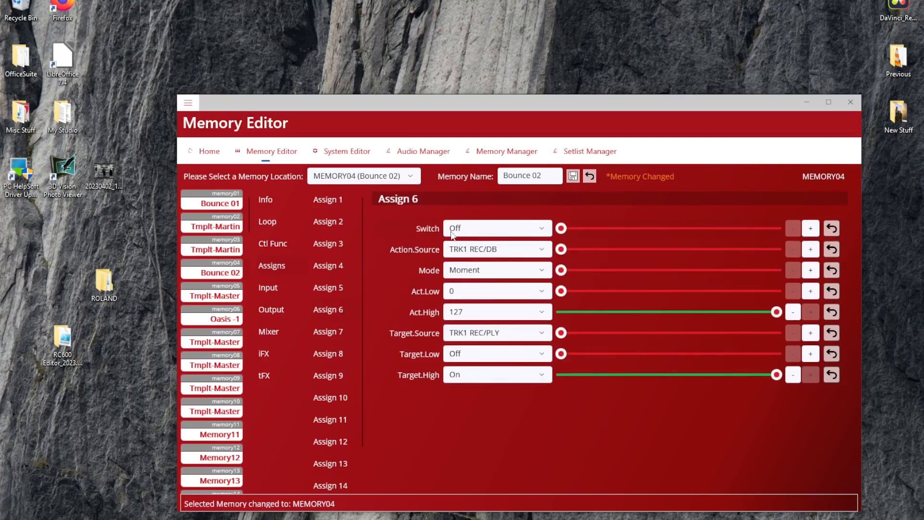
click(475, 234)
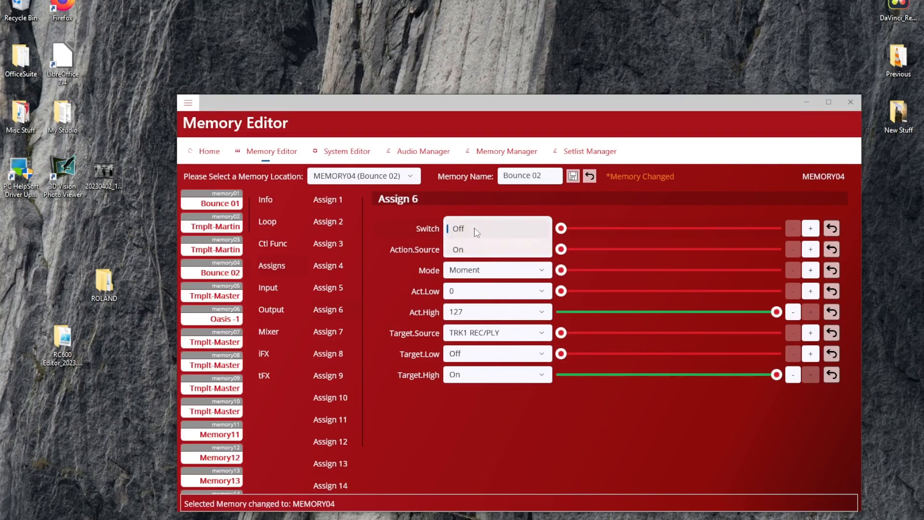
click(461, 250)
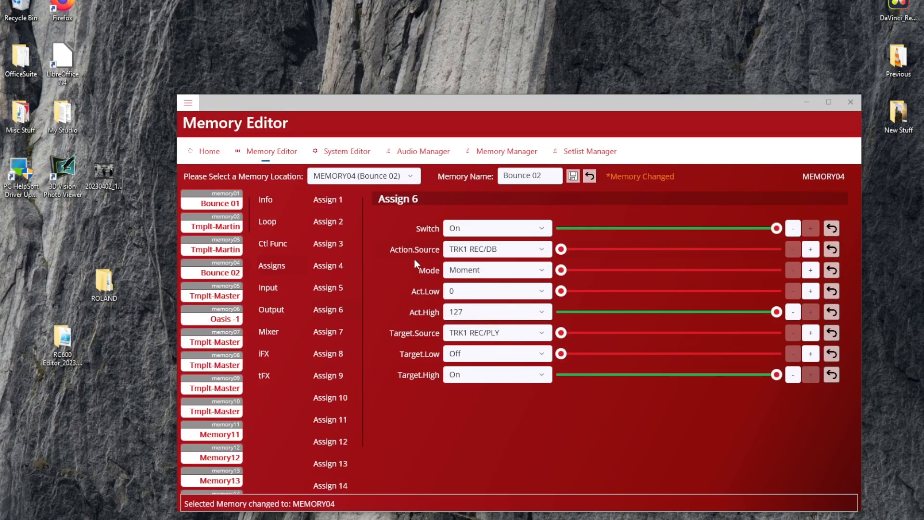
Look through Assign 6's available action sources, including the track, pedal mode, CTRL, EXP and MIDI CC options, without changing the selection
click(506, 255)
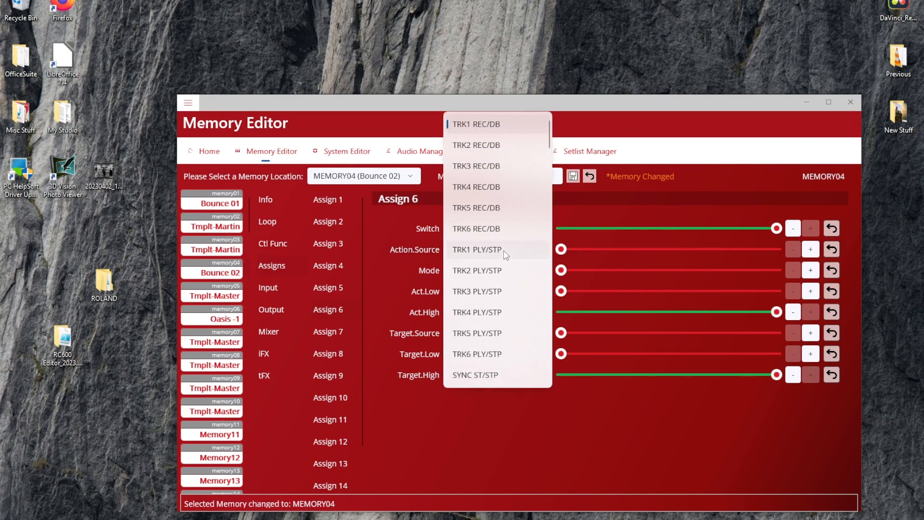
scroll(499, 308, down, 2)
scroll(499, 308, down, 2)
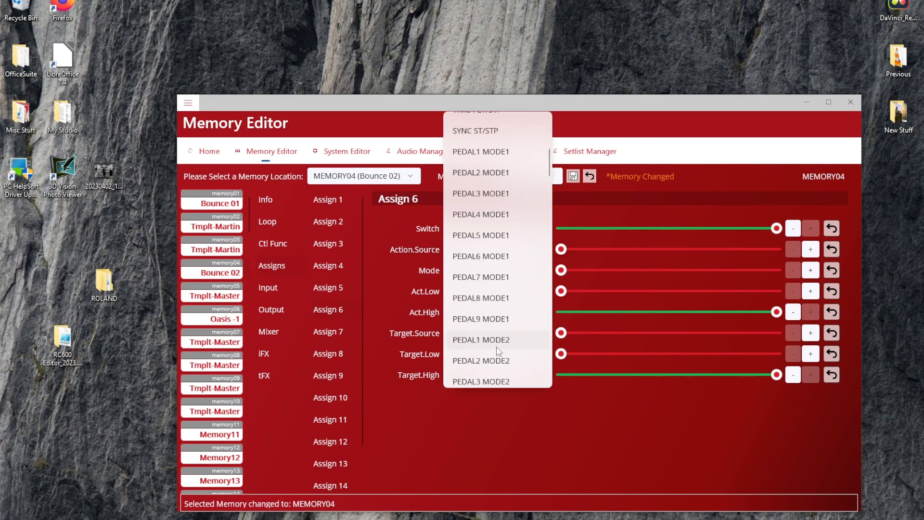
scroll(499, 345, up, 1)
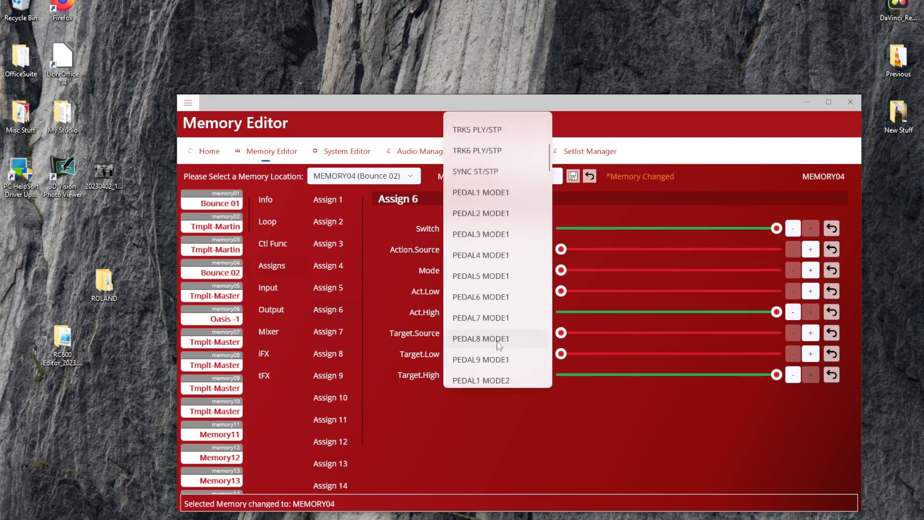
scroll(499, 344, up, 4)
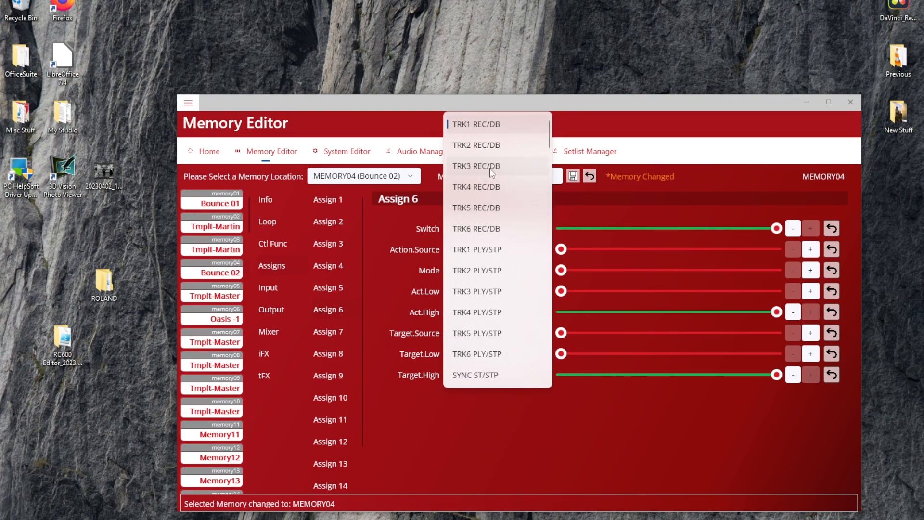
scroll(487, 190, down, 4)
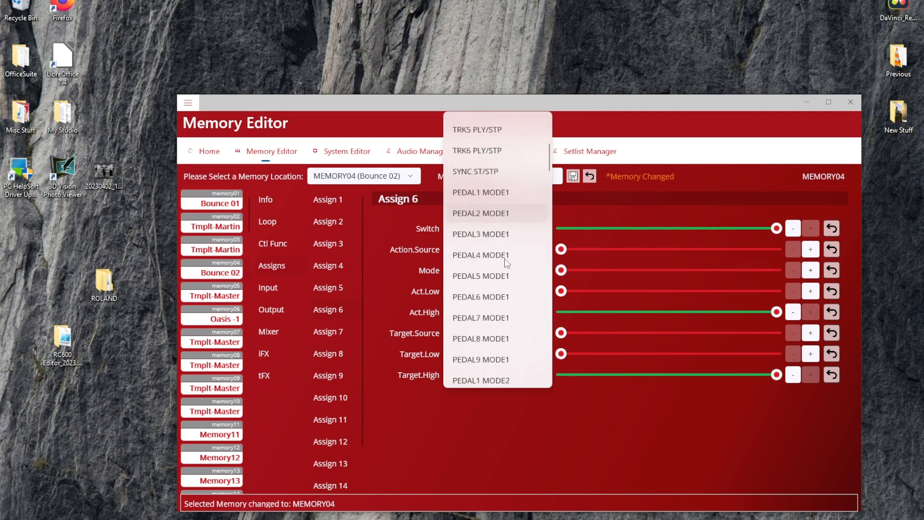
scroll(506, 193, up, 2)
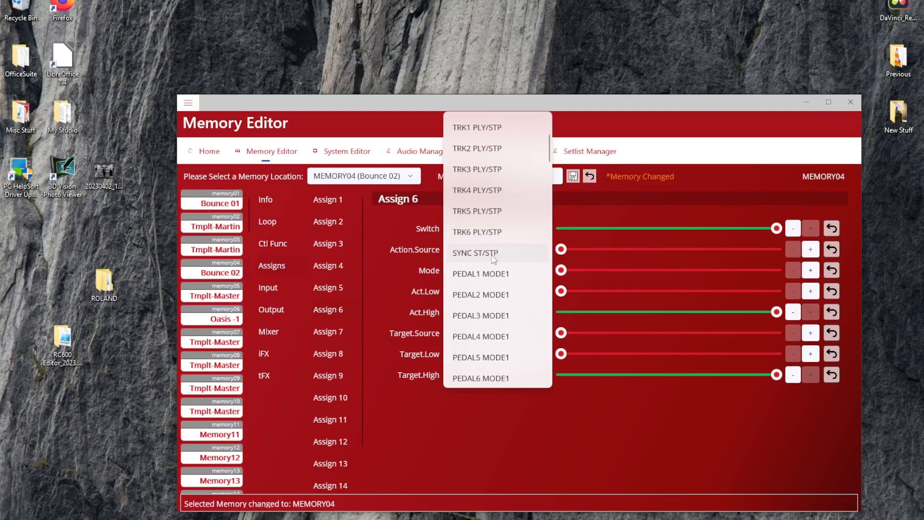
scroll(488, 274, down, 6)
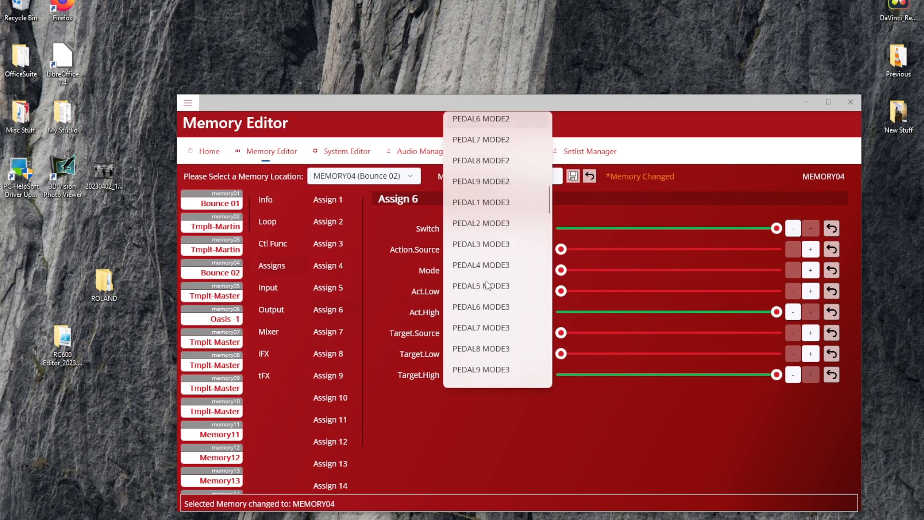
scroll(487, 285, down, 4)
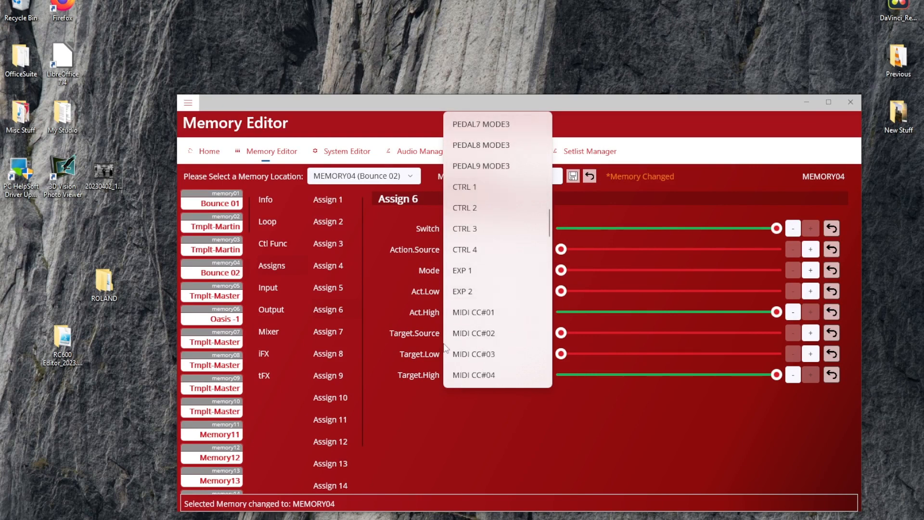
click(443, 461)
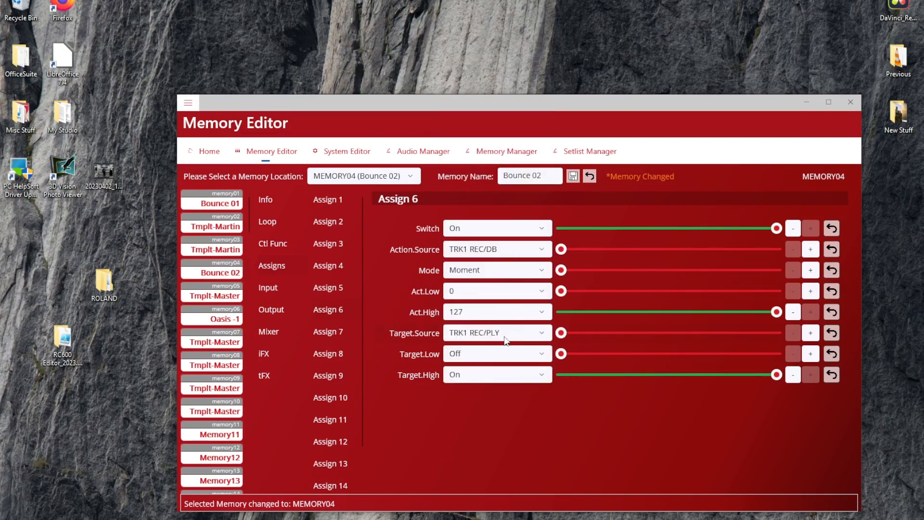
Set Assign 6's mode to Toggle and look through its target source options
click(479, 272)
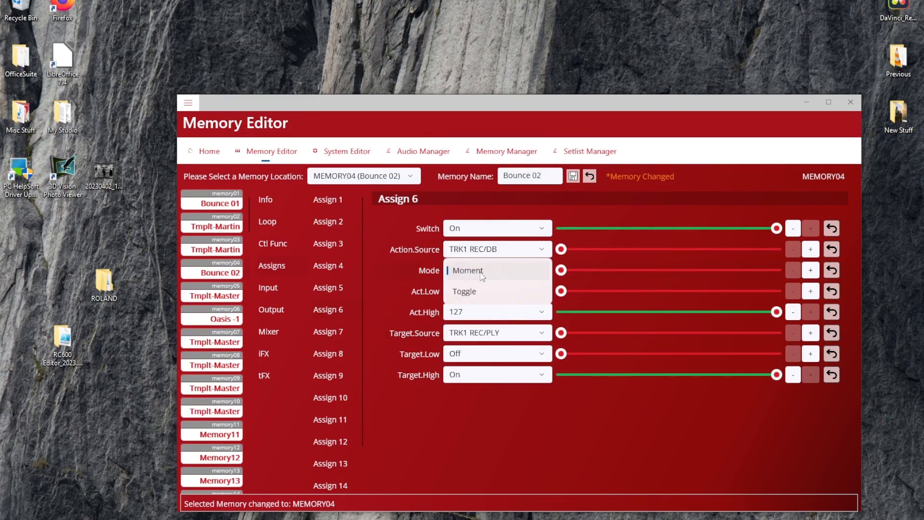
click(477, 293)
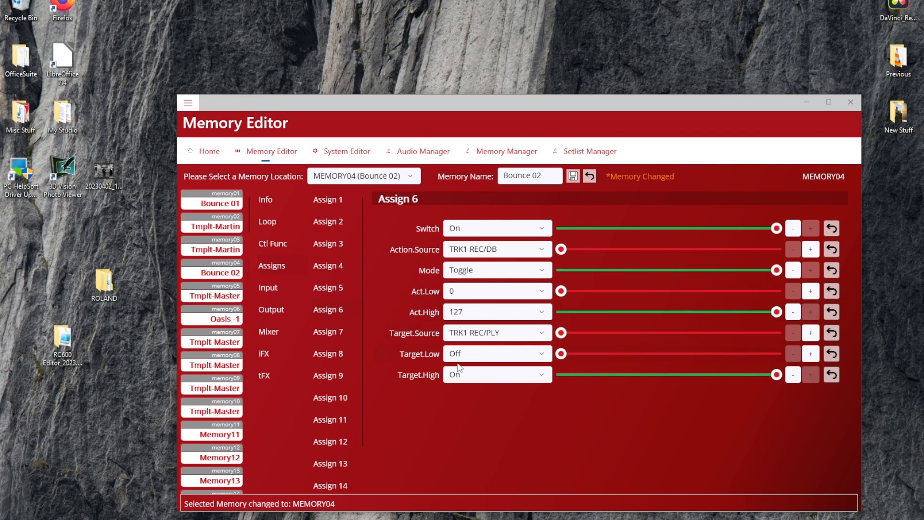
click(480, 335)
scroll(478, 335, down, 15)
scroll(474, 365, down, 5)
click(406, 406)
Look over Assign 9, the Input Setup page and the EQ pages for Mic1, INST1 Left, INST1 Right and INST2 Right
click(340, 376)
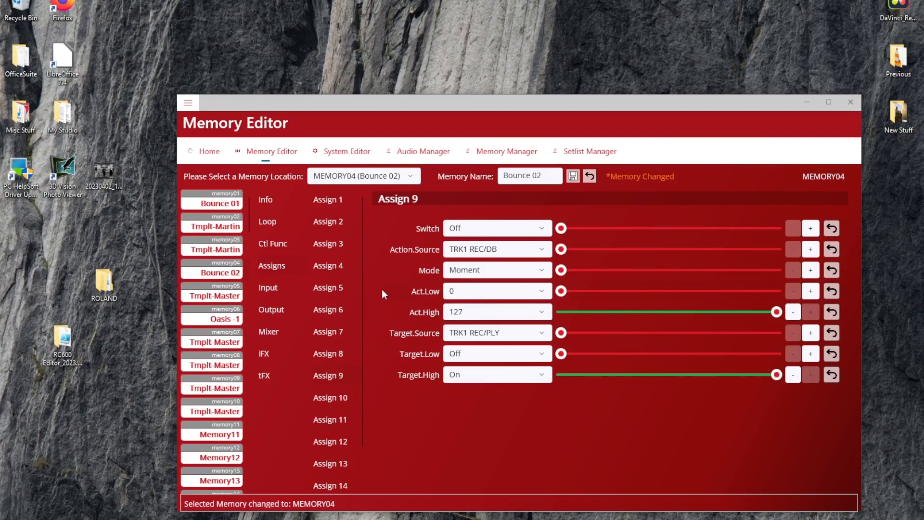
click(265, 287)
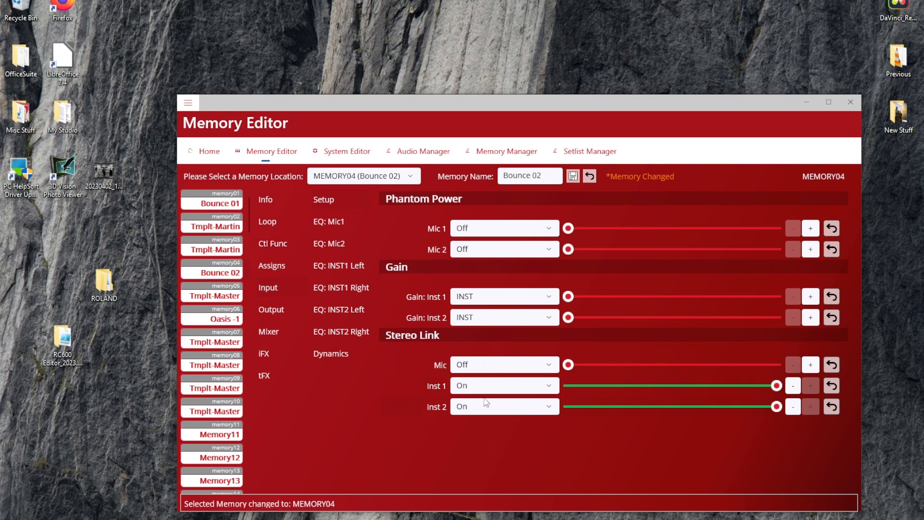
click(334, 222)
click(346, 263)
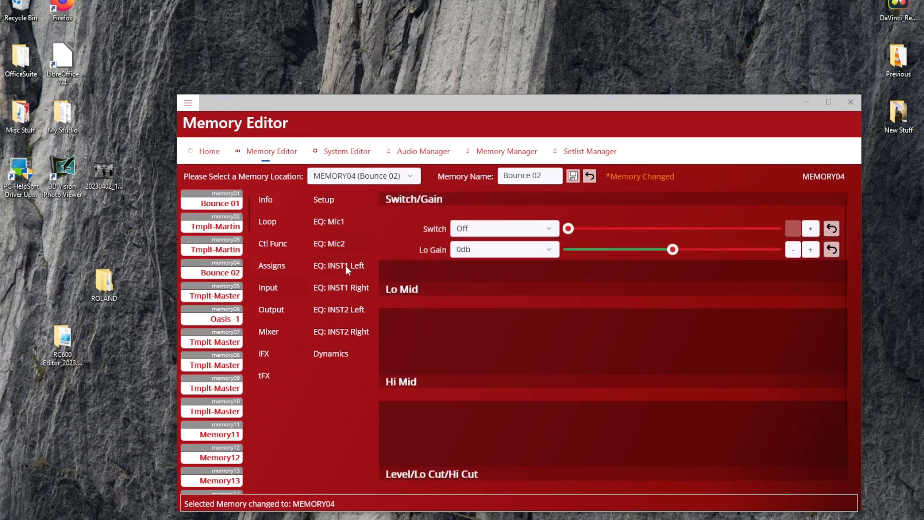
click(346, 288)
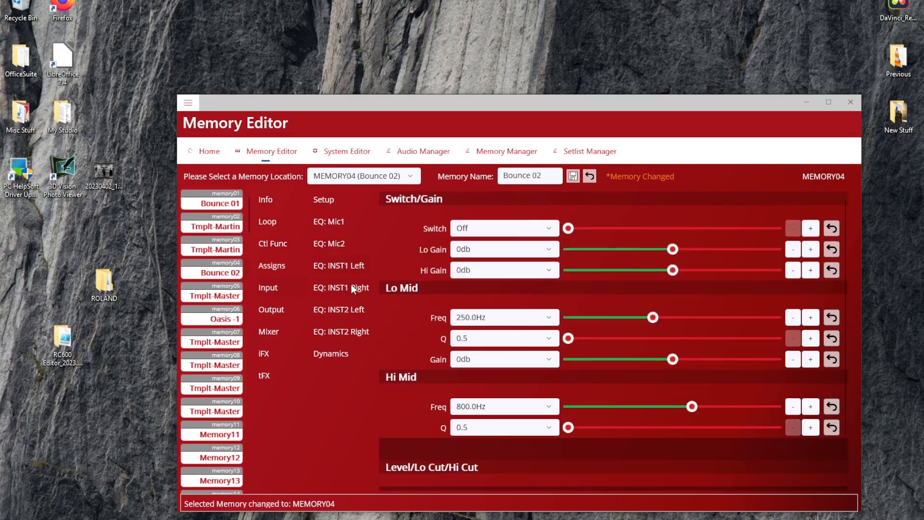
click(339, 330)
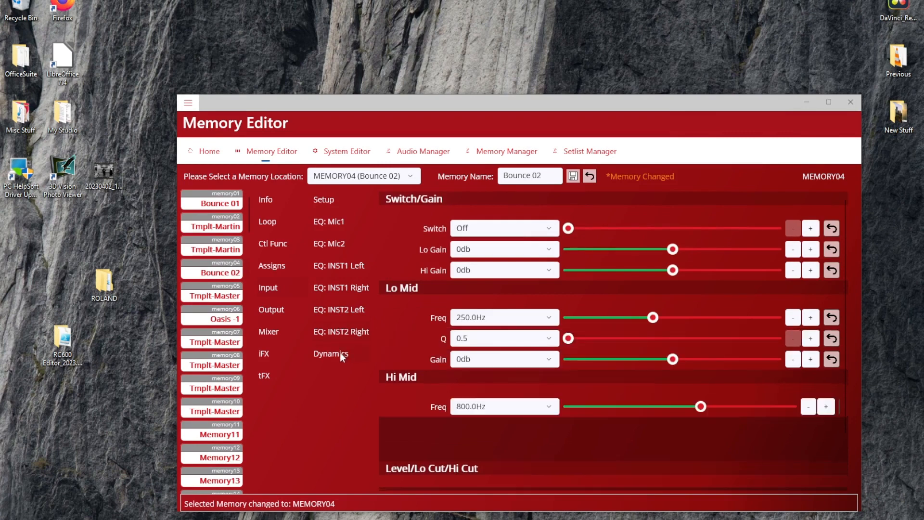
Set the input dynamics compression to 29 for Mic 1 and 30 for Mic 2
click(338, 352)
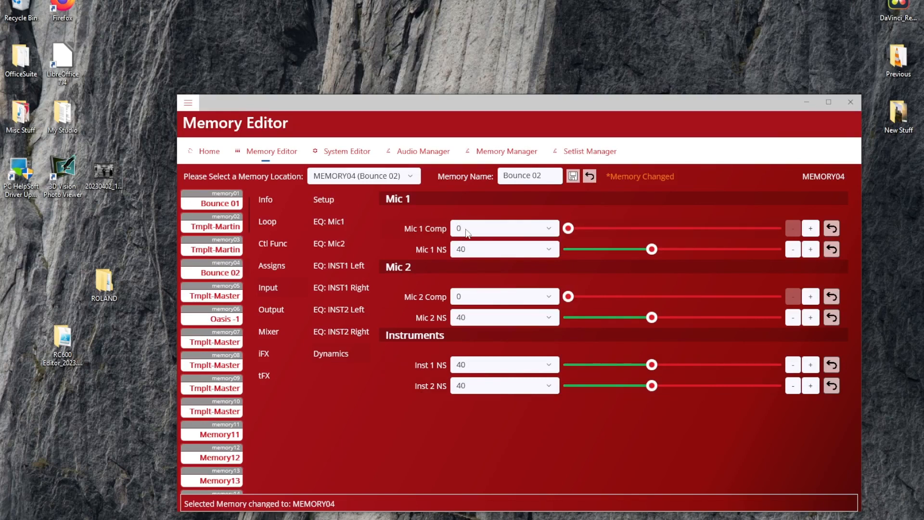
drag(569, 229, 629, 227)
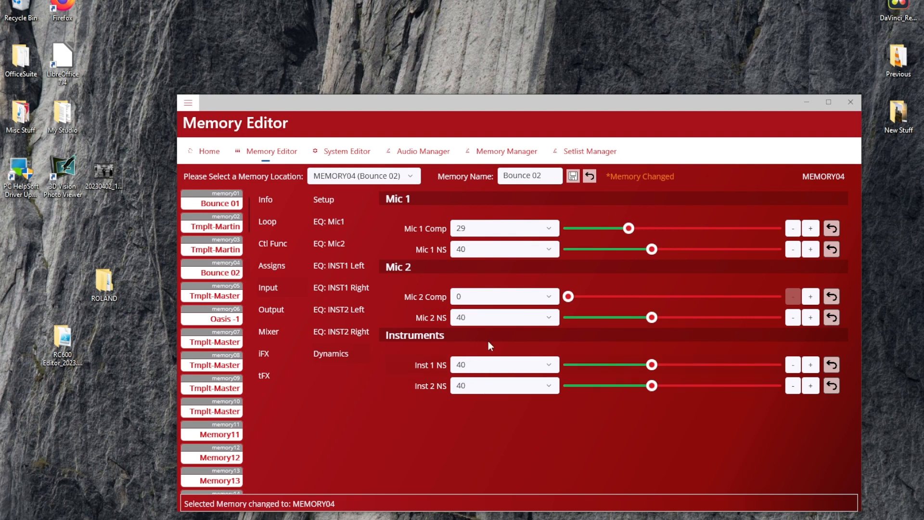
drag(569, 299, 631, 297)
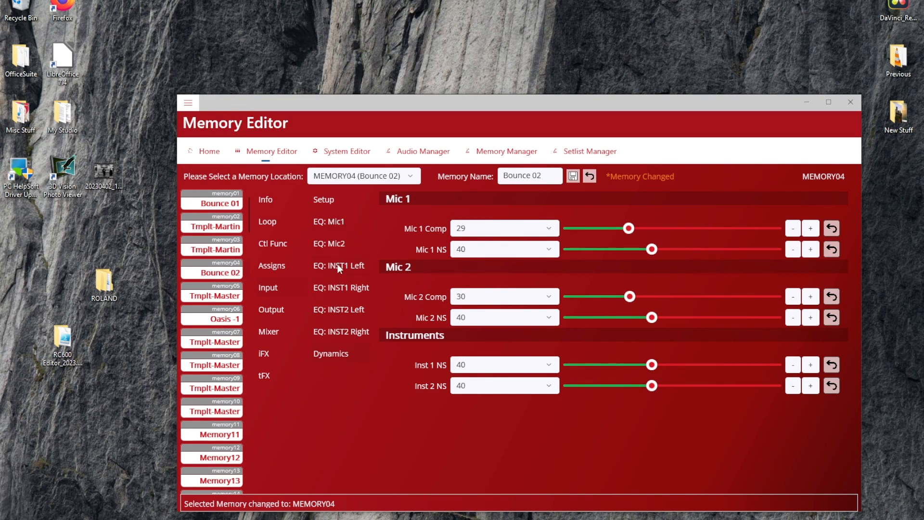
Look over the Mic2 EQ page and the Output Setup page, including the Output Knob options
click(332, 242)
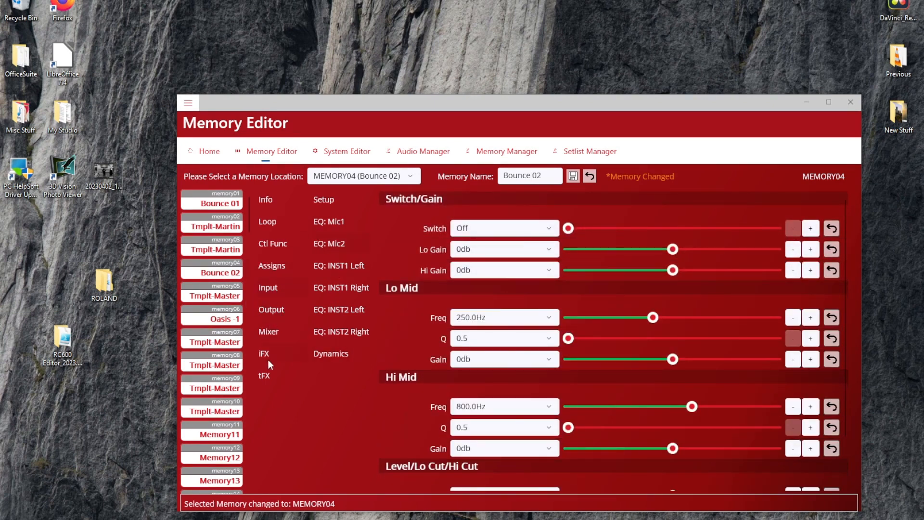
click(276, 310)
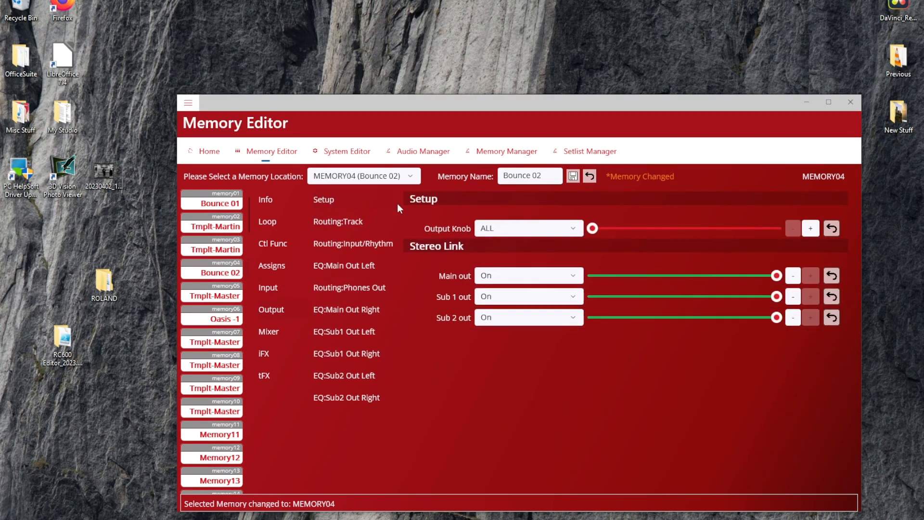
click(513, 229)
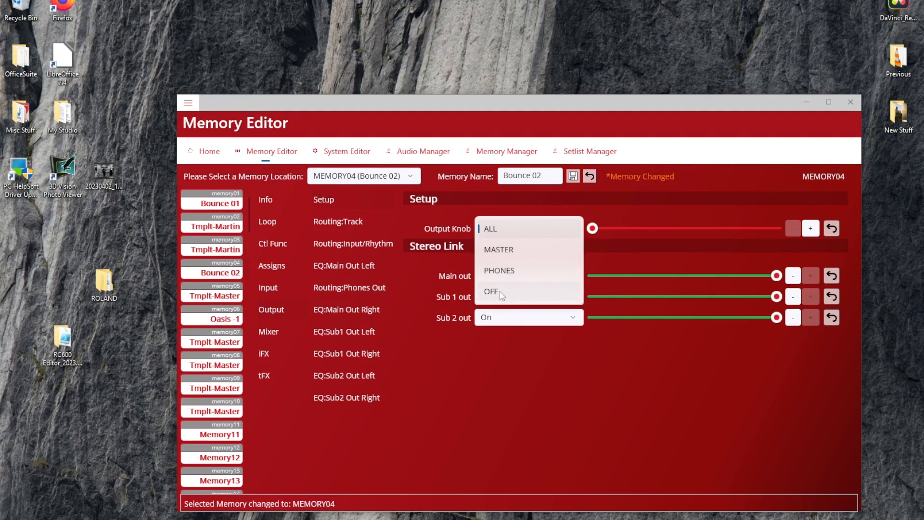
click(495, 384)
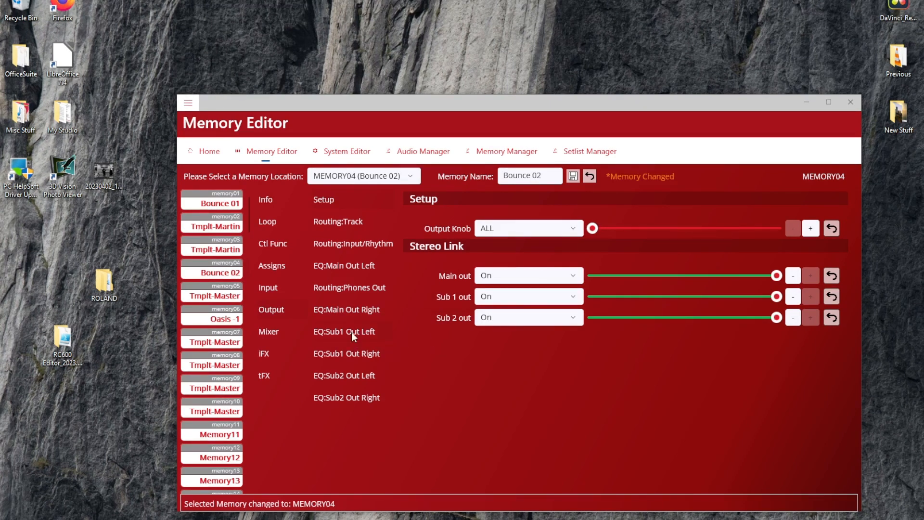
Raise the Mic 1 level to 126 in the mixer's input settings and mute Mic 1
click(266, 331)
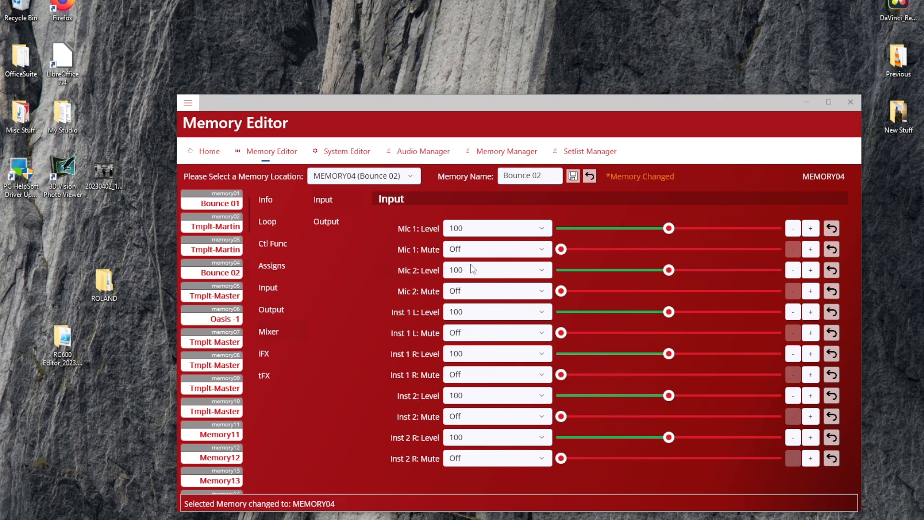
drag(669, 231, 697, 231)
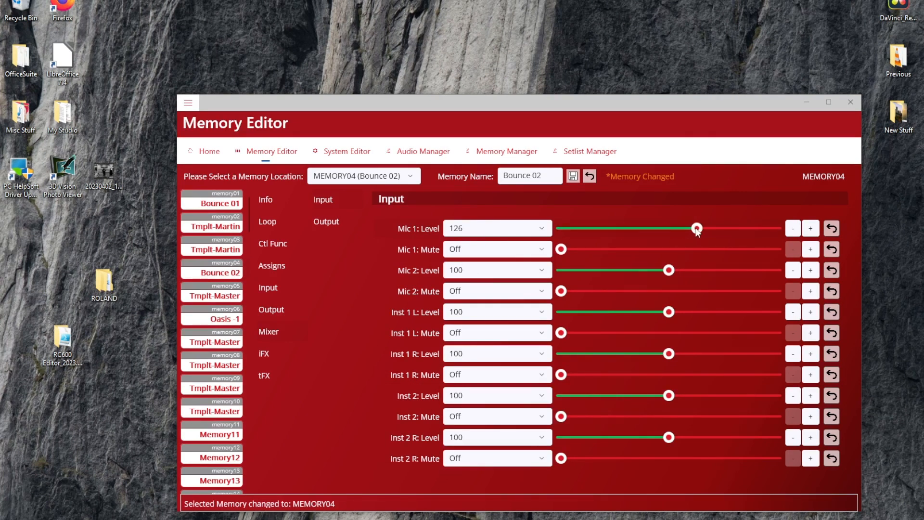
click(478, 249)
click(472, 271)
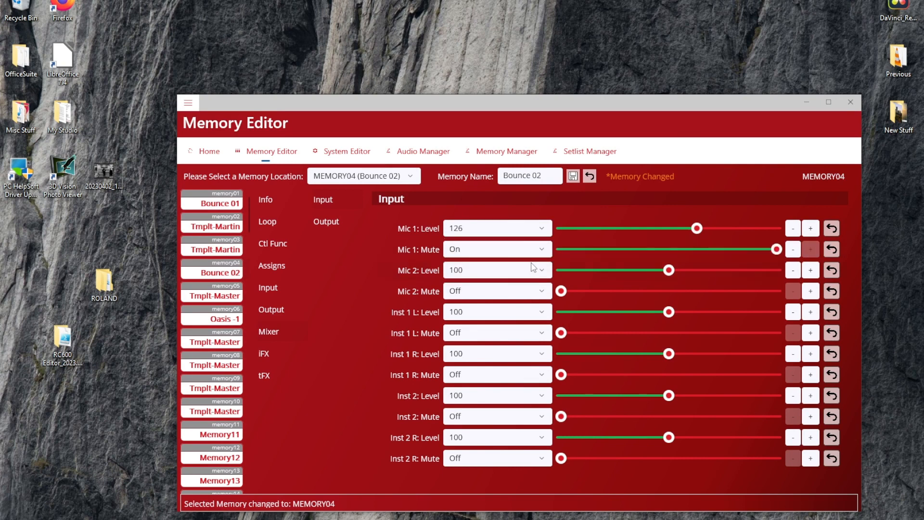
Unmute Mic 1 and lower its mixer level to 113
click(464, 254)
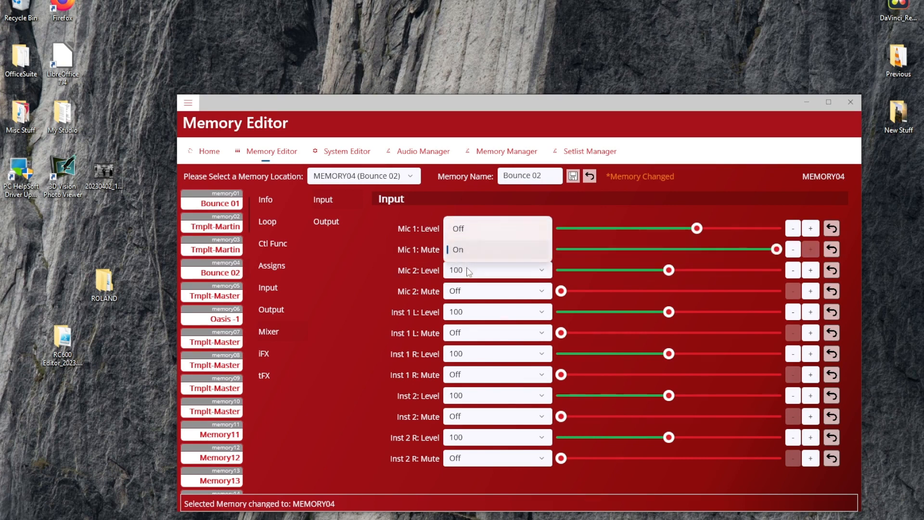
click(461, 231)
mouse_move(692, 230)
mouse_down()
mouse_move(630, 228)
mouse_move(718, 228)
mouse_move(682, 228)
mouse_up()
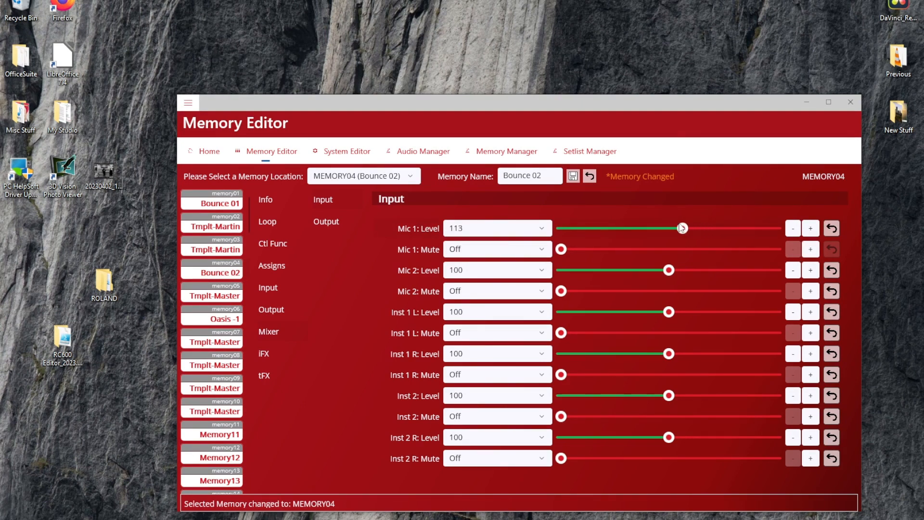
Mute Mic 1, set its mixer level to 83, and try moving Mic 2's mute setting slightly
click(480, 253)
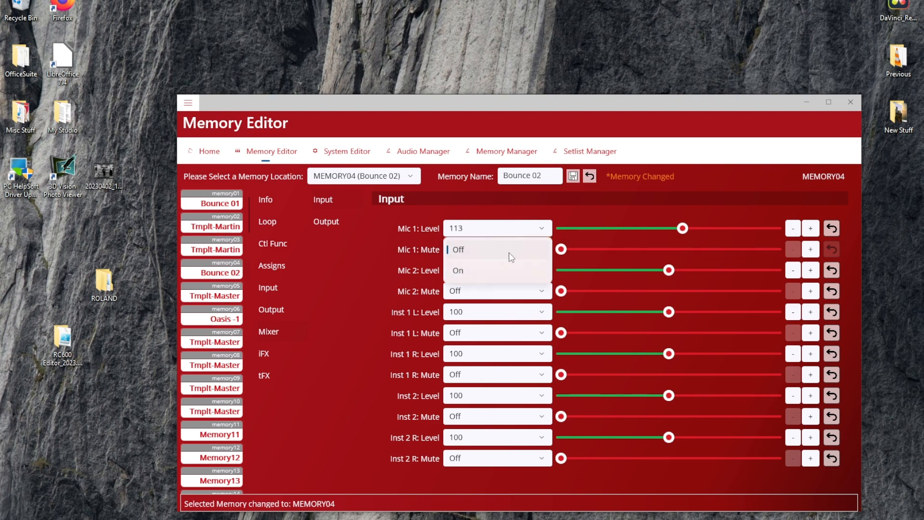
click(481, 272)
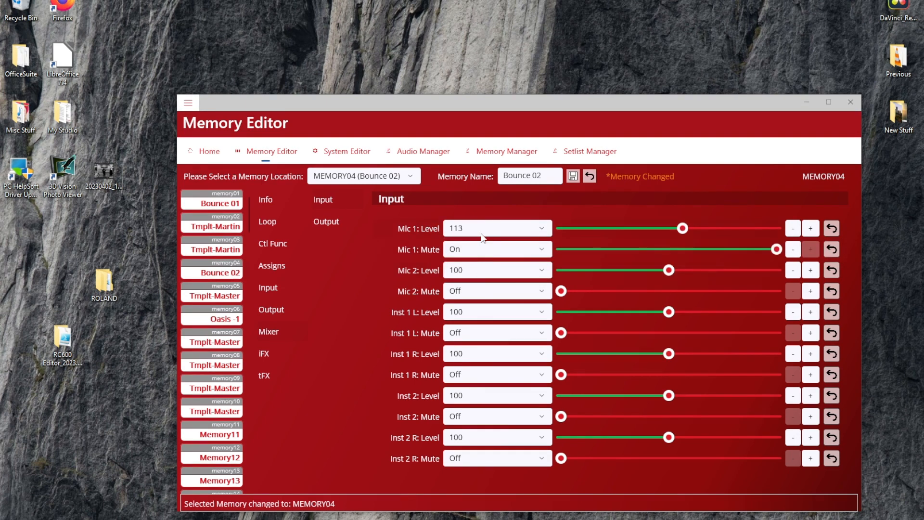
drag(685, 224, 650, 228)
mouse_move(561, 291)
mouse_down()
mouse_move(610, 290)
mouse_move(579, 290)
mouse_up()
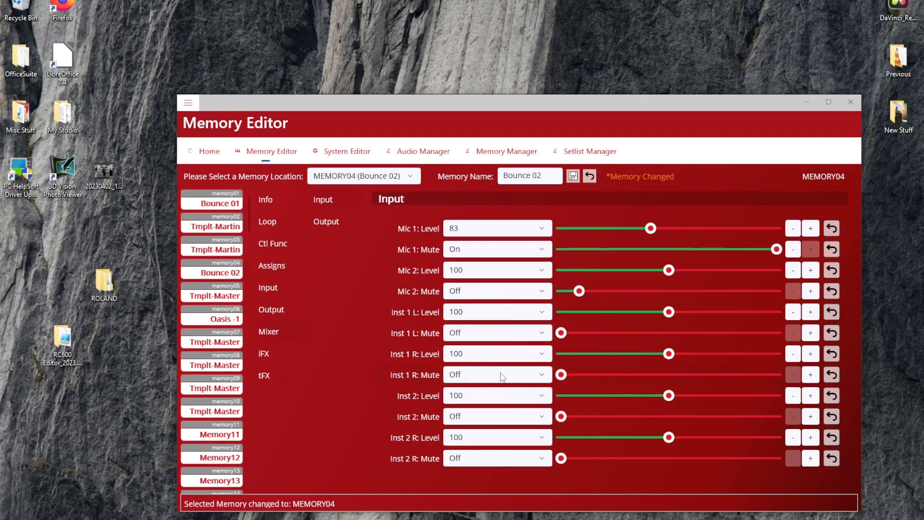
In the mixer's output settings, set the Rhythm level to 51 and the Phones level to 57, and adjust the Master level slightly
click(323, 222)
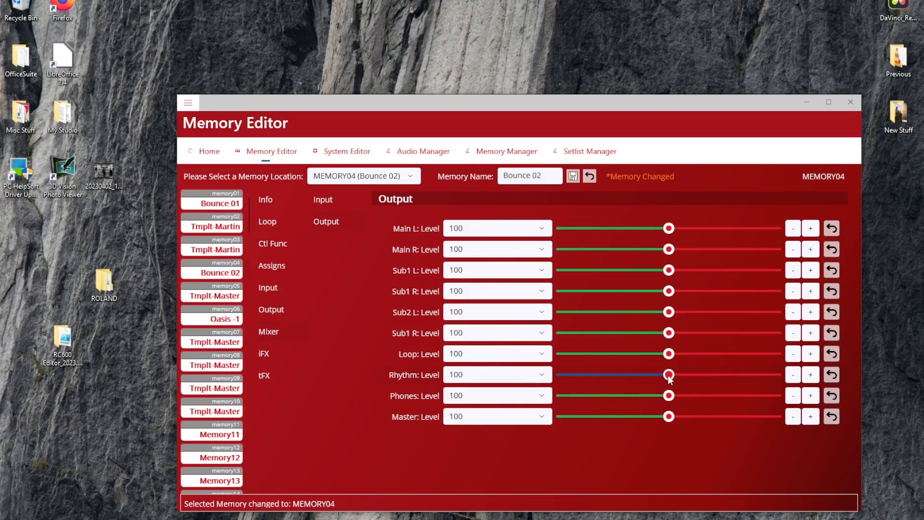
drag(669, 375, 587, 376)
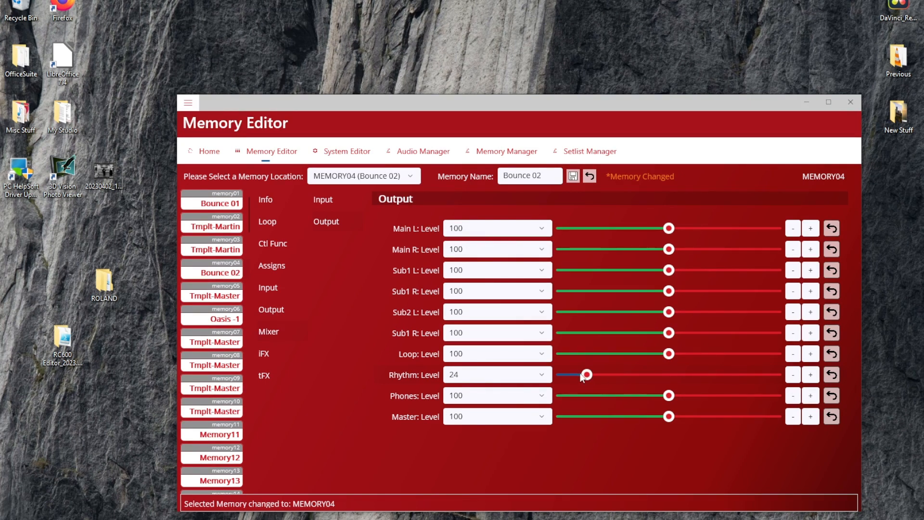
drag(589, 376, 618, 378)
drag(668, 396, 622, 396)
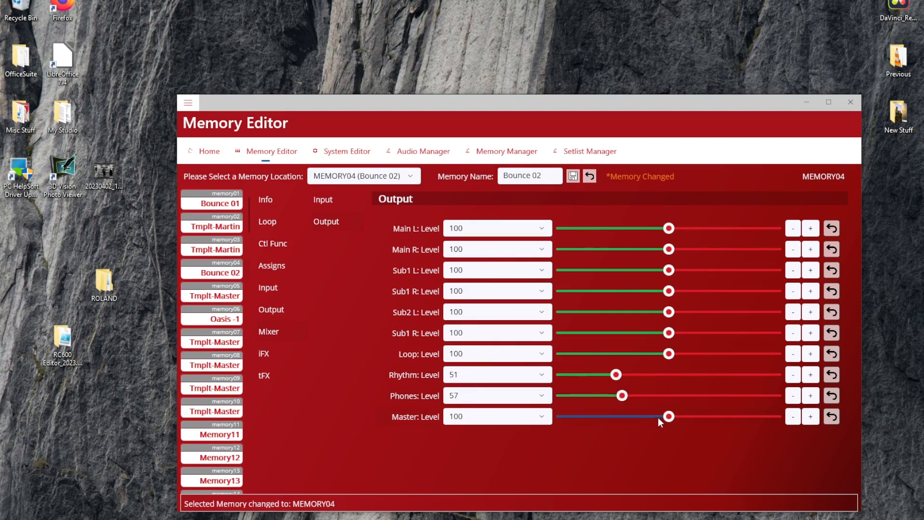
drag(668, 417, 672, 419)
Look over the input effects (iFX) bank overview, the Bank A page, and the Pedal A to Pedal C settings of Bank B
click(265, 352)
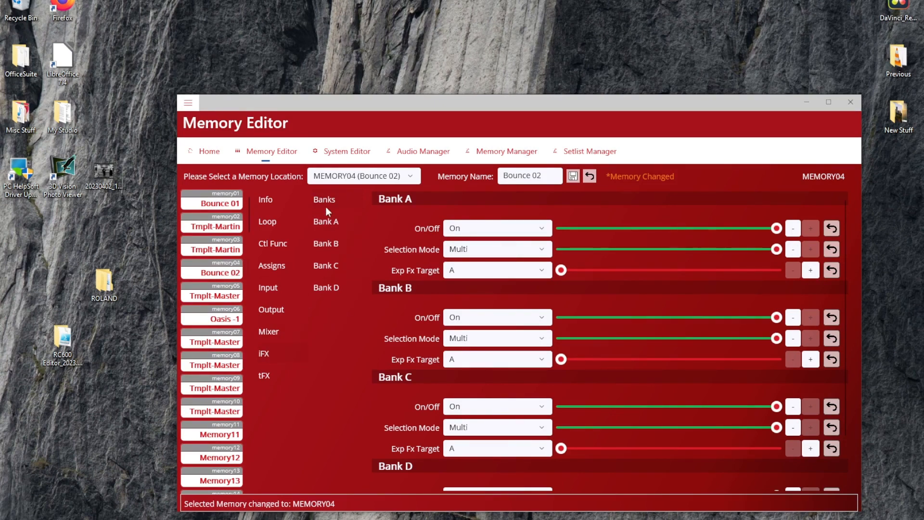
click(325, 223)
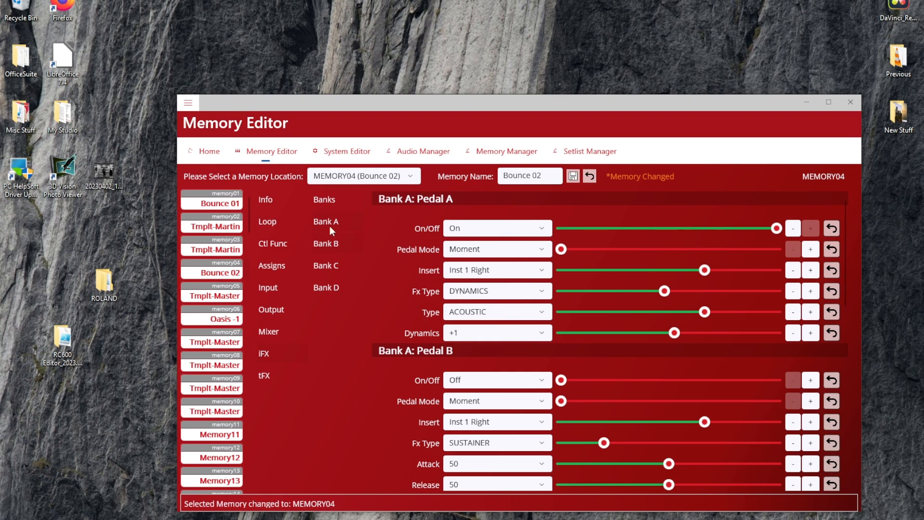
click(328, 246)
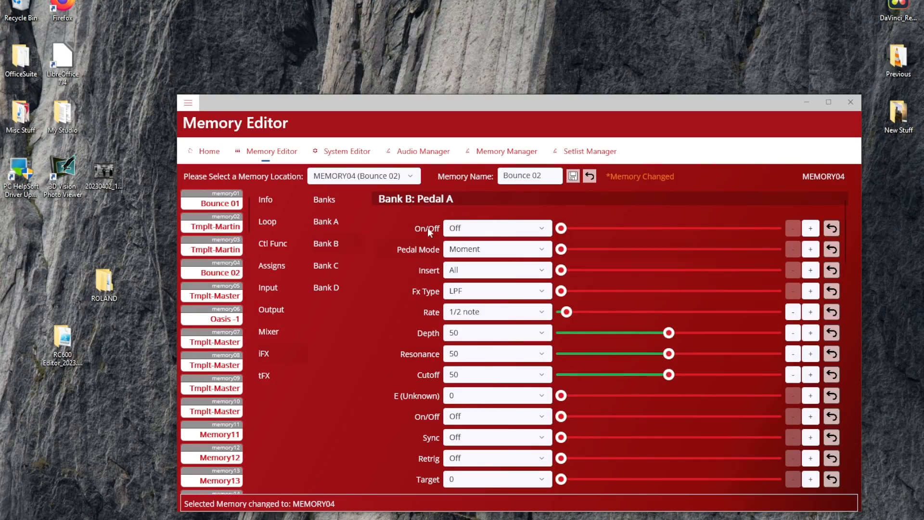
scroll(445, 272, down, 10)
scroll(445, 273, down, 10)
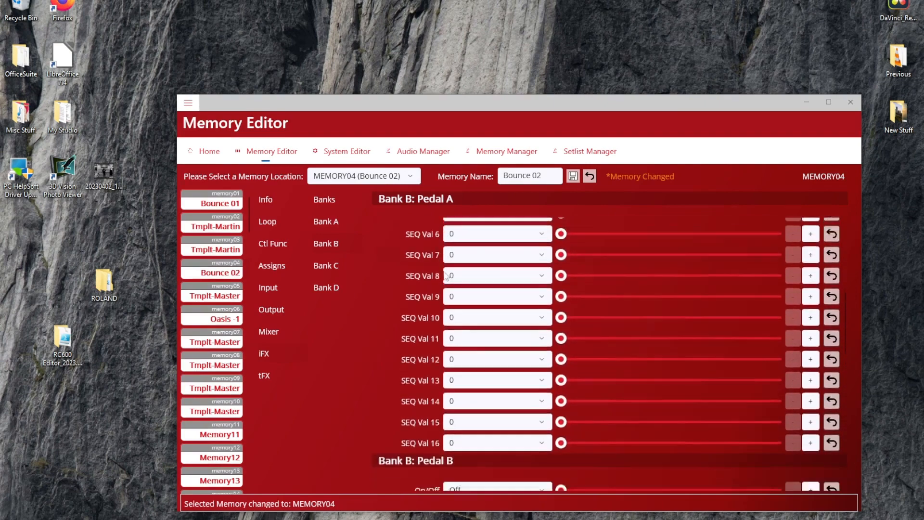
scroll(446, 276, down, 1)
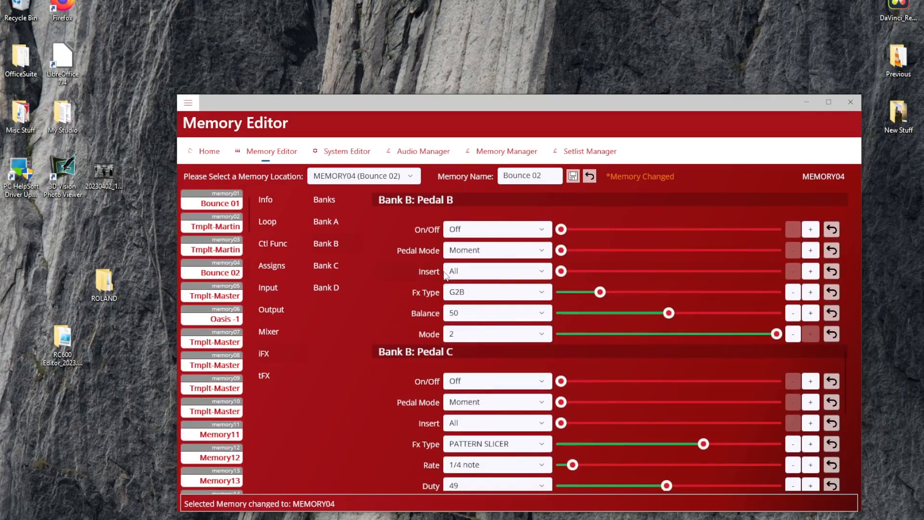
scroll(445, 275, down, 5)
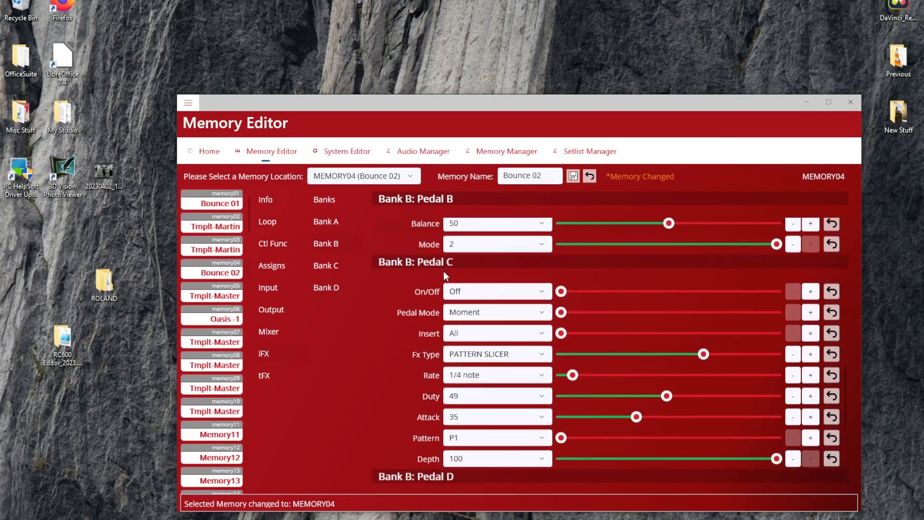
scroll(491, 329, up, 10)
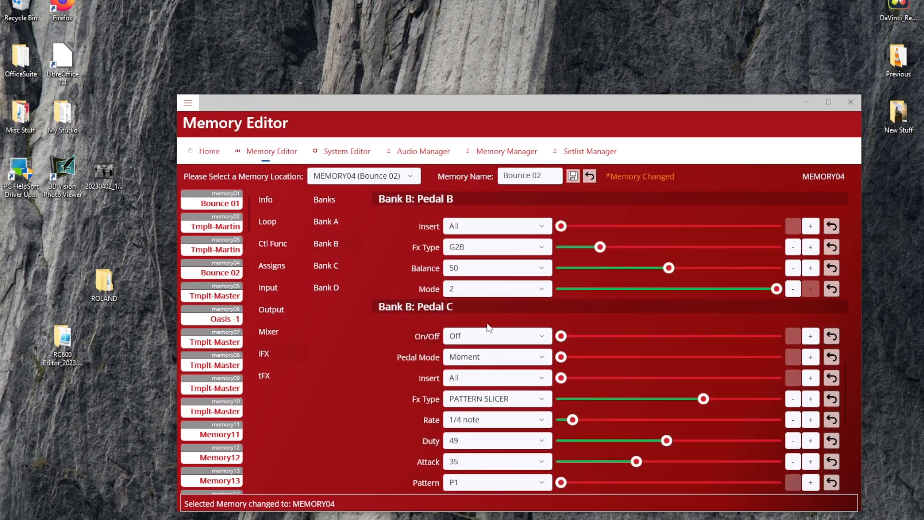
scroll(497, 369, up, 12)
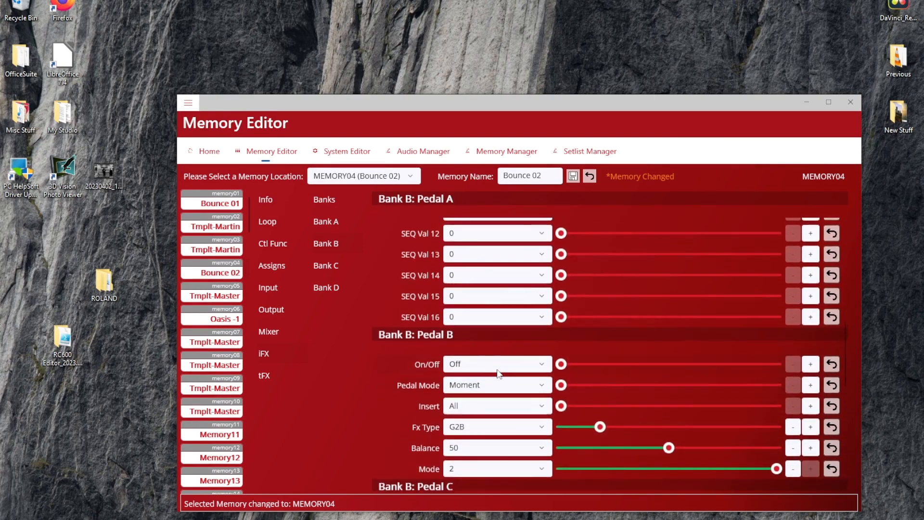
scroll(499, 373, up, 18)
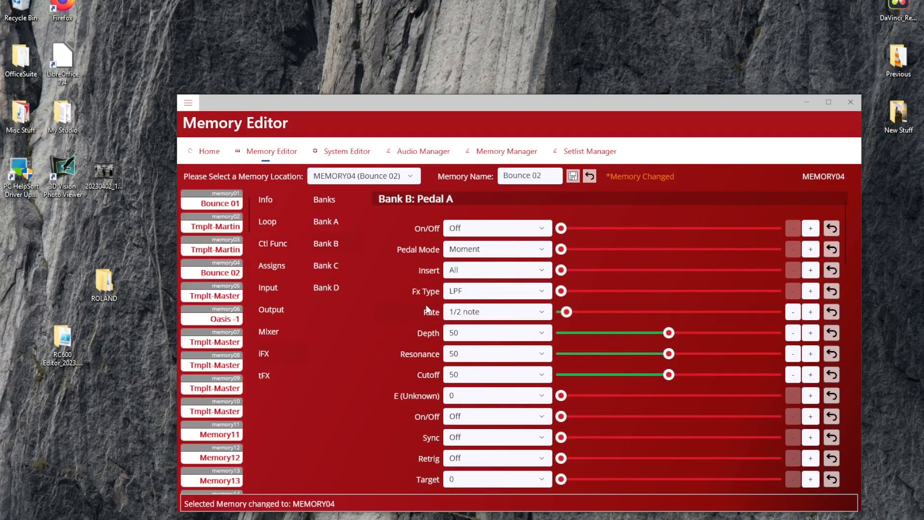
Change the Fx Type of iFX Bank B Pedal A to FLANGER and look through its parameters
click(483, 293)
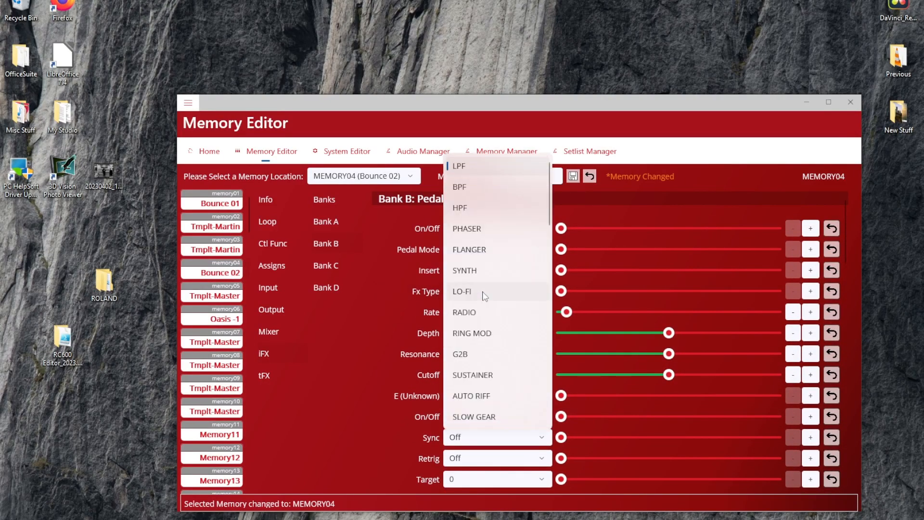
click(475, 250)
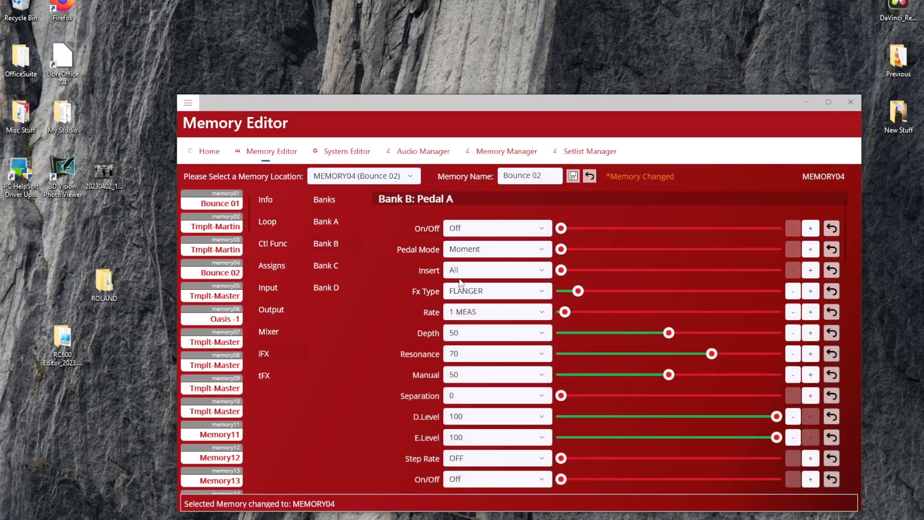
scroll(466, 317, down, 3)
scroll(466, 318, down, 7)
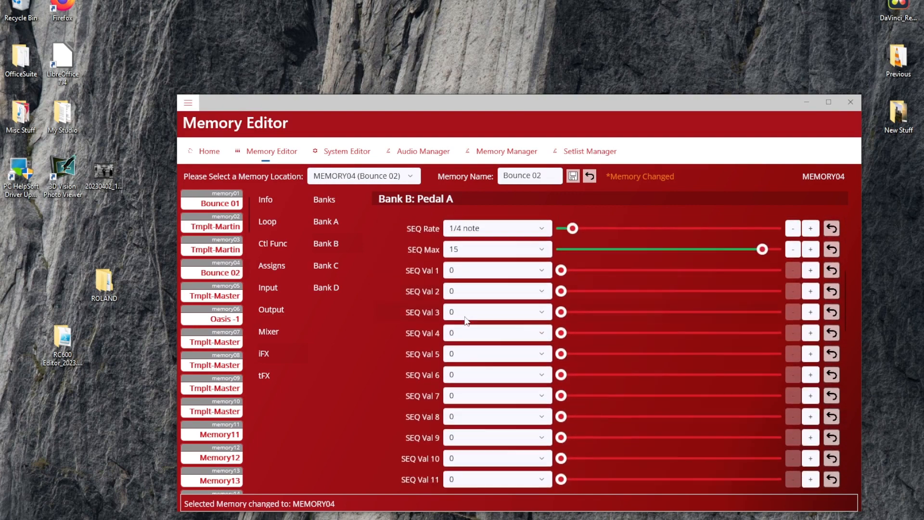
scroll(464, 313, up, 4)
scroll(464, 314, up, 6)
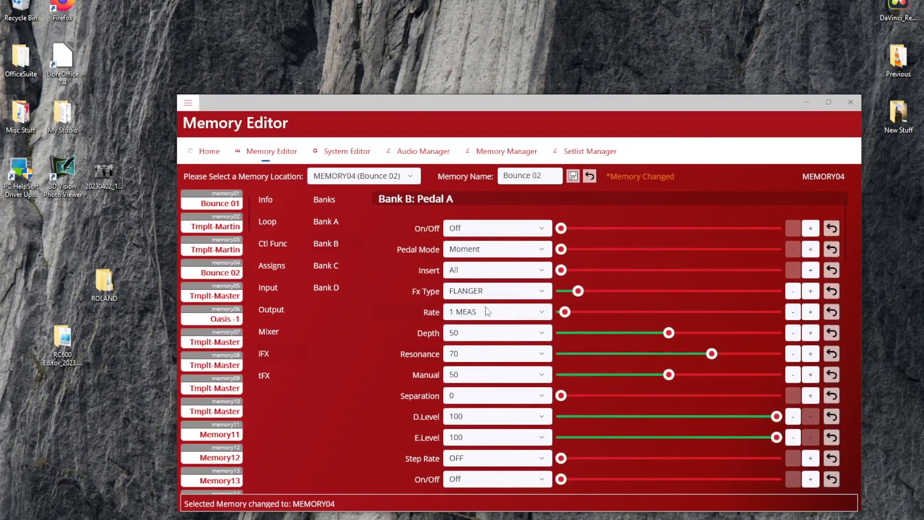
Change the Fx Type of iFX Bank B Pedal B to TRANSPOSE and look through its parameters
scroll(487, 311, down, 9)
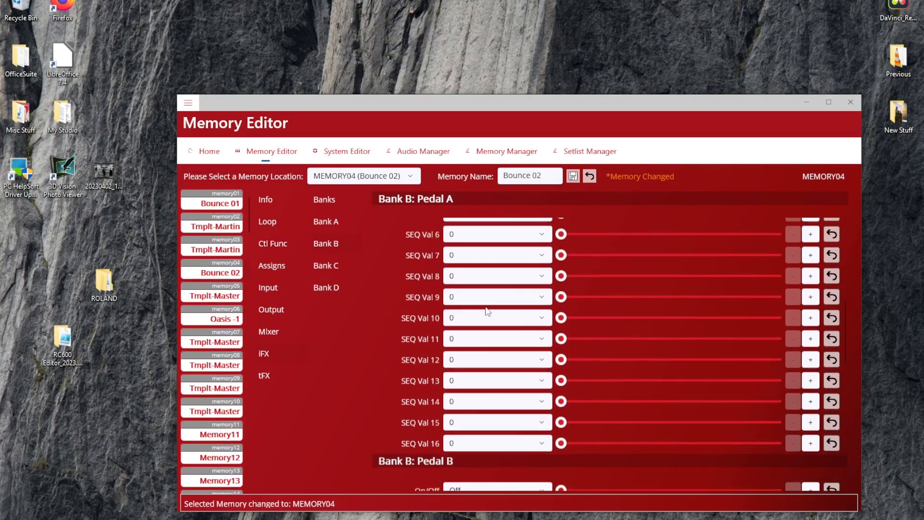
scroll(485, 306, down, 2)
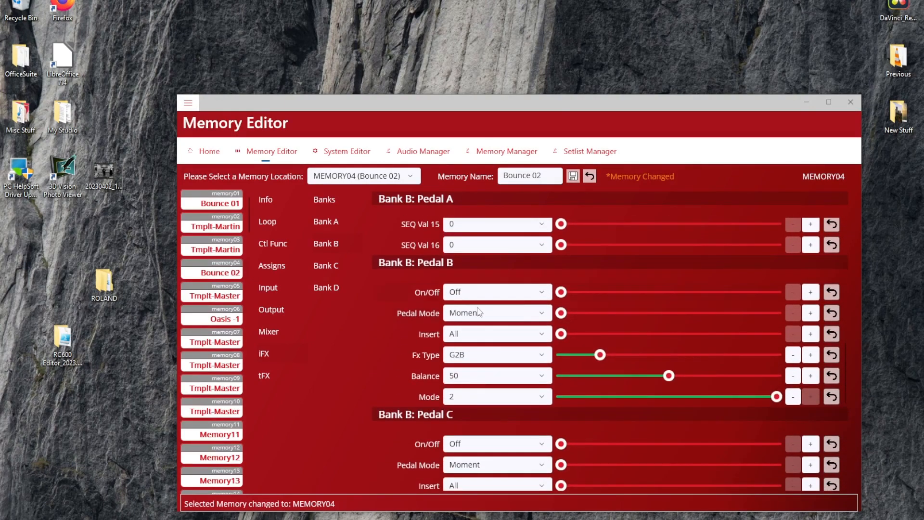
click(472, 357)
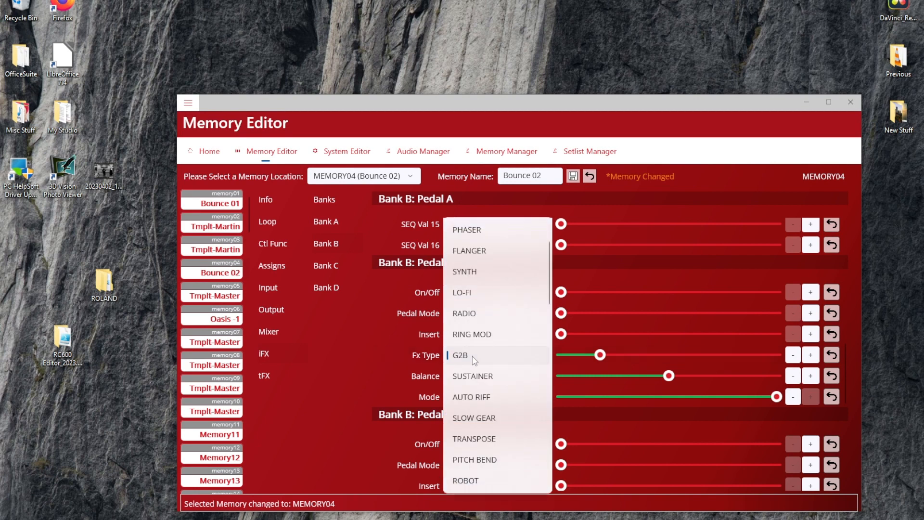
click(474, 360)
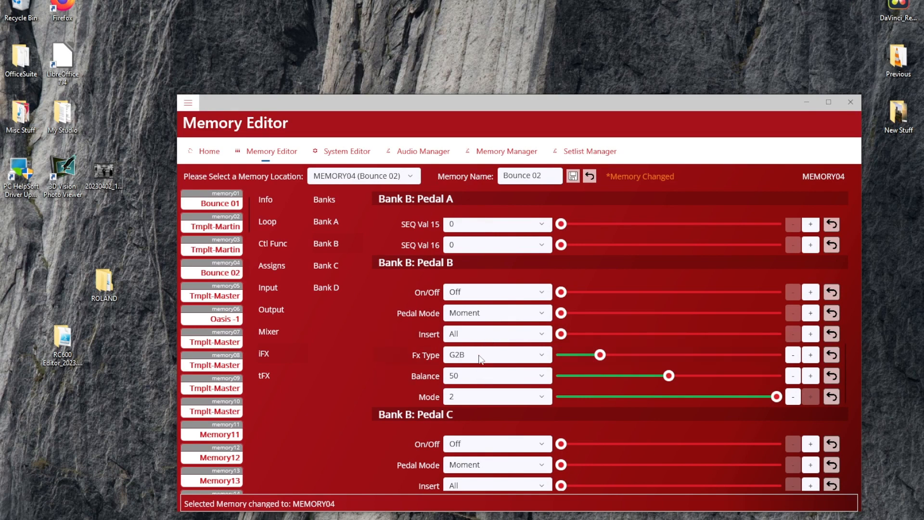
click(481, 359)
scroll(472, 432, down, 4)
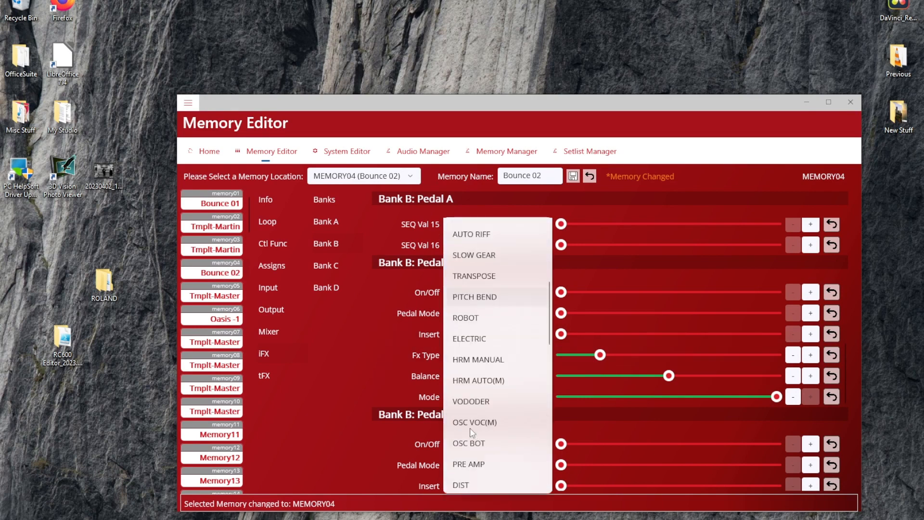
click(478, 279)
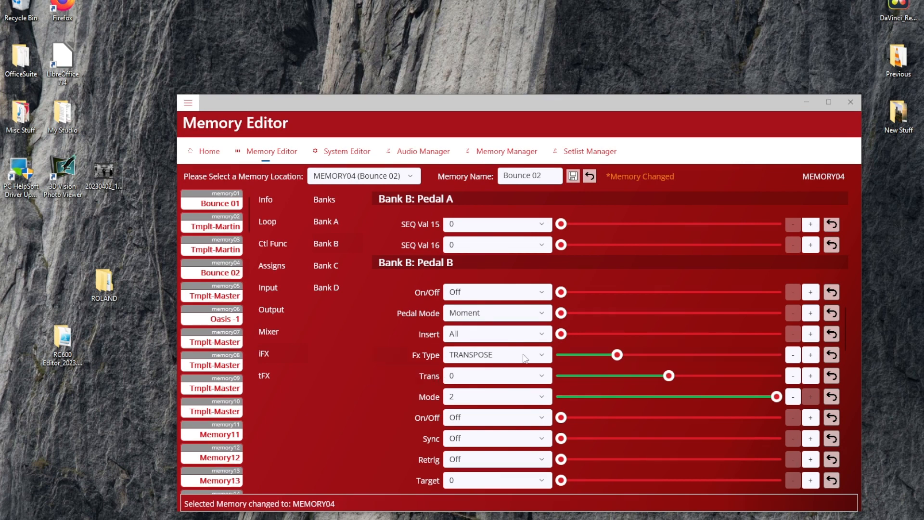
scroll(485, 408, down, 3)
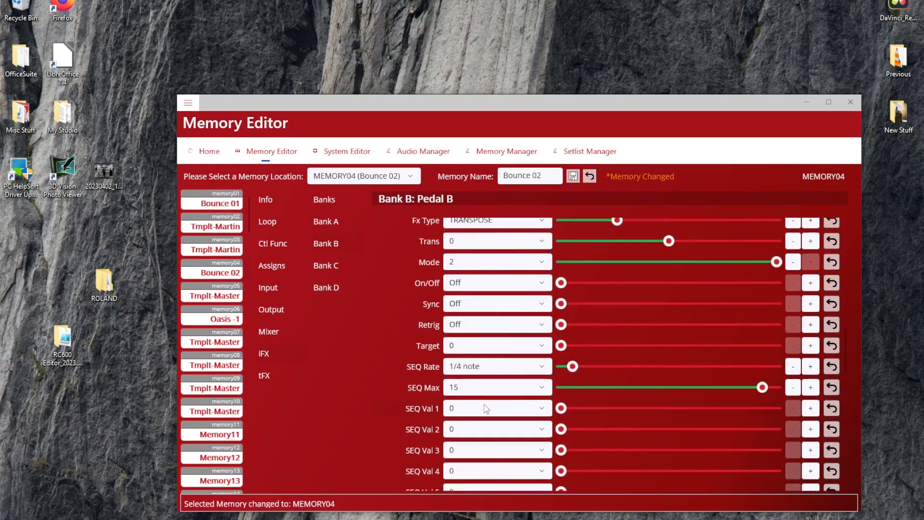
scroll(463, 397, up, 4)
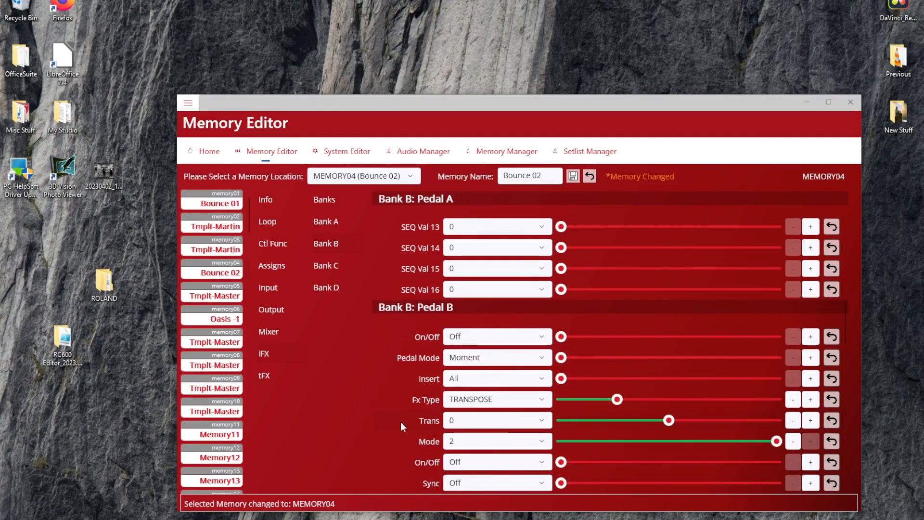
Look over the iFX Bank C settings, the track effects (tFX) bank overview and the tFX Bank C page
click(330, 267)
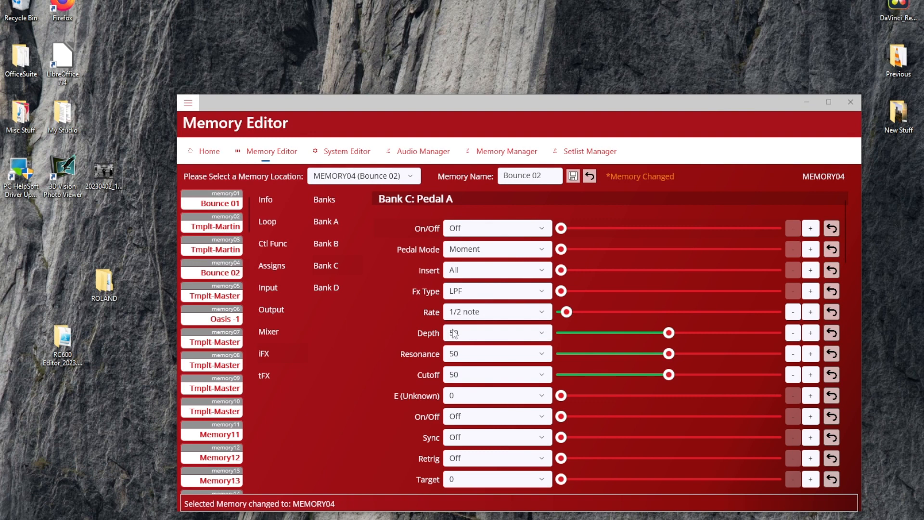
scroll(450, 363, down, 2)
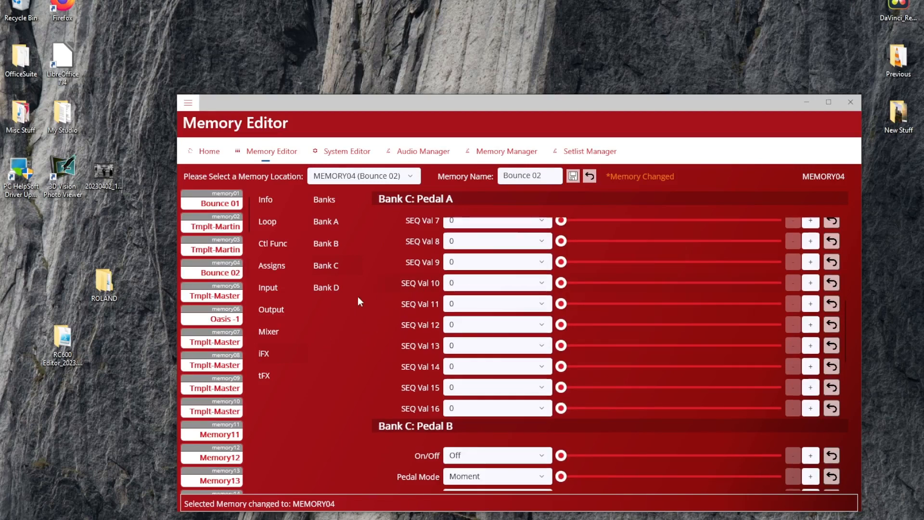
click(264, 375)
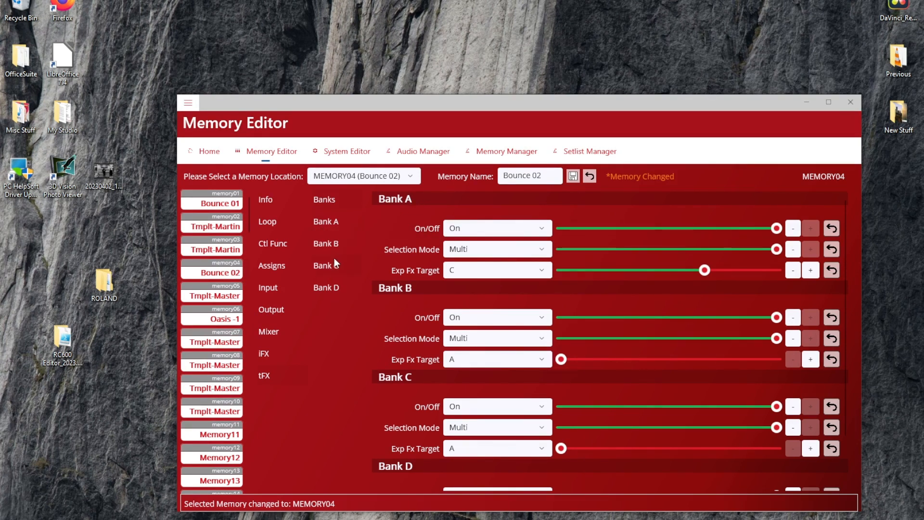
click(324, 267)
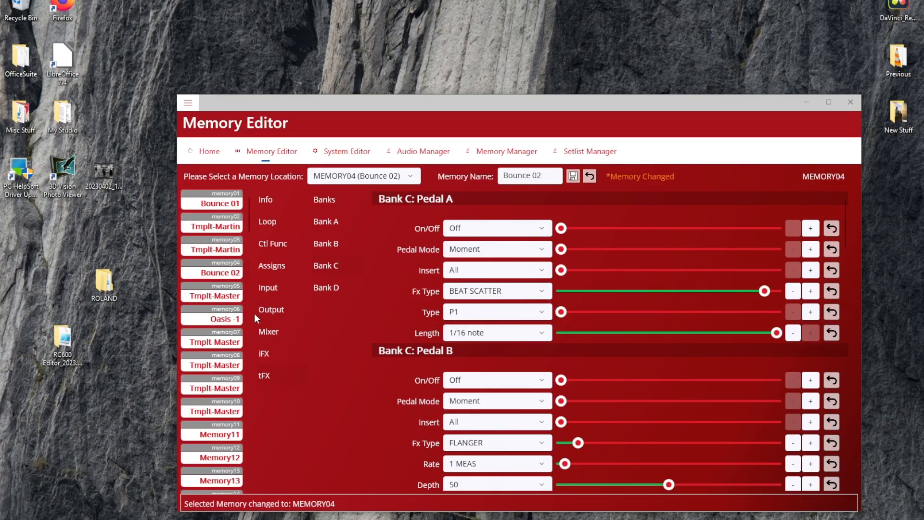
Review the loop settings for Track 1 and Track 2, including the Fx on/off options of each track
click(268, 221)
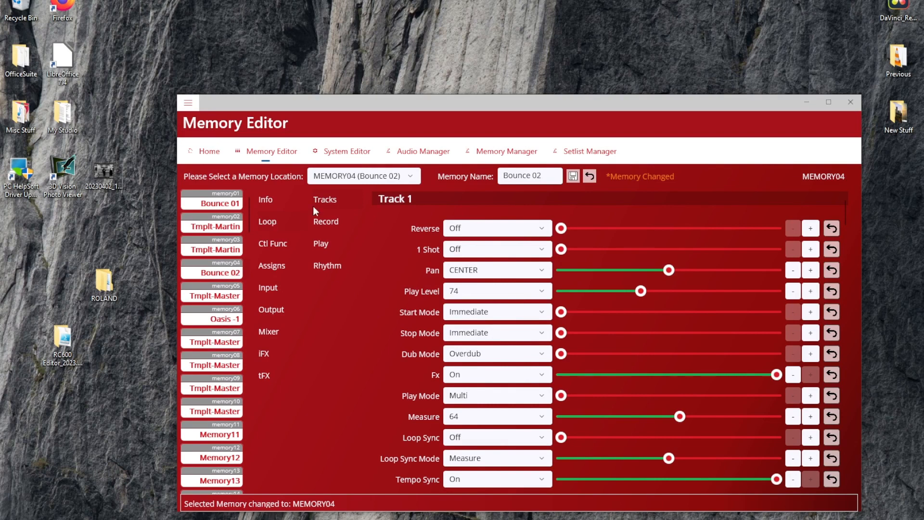
click(476, 375)
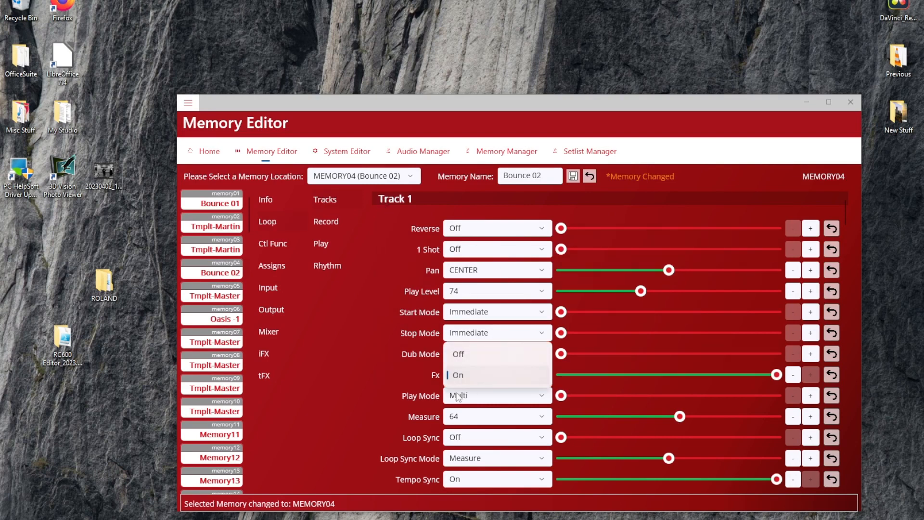
click(392, 373)
scroll(392, 373, down, 10)
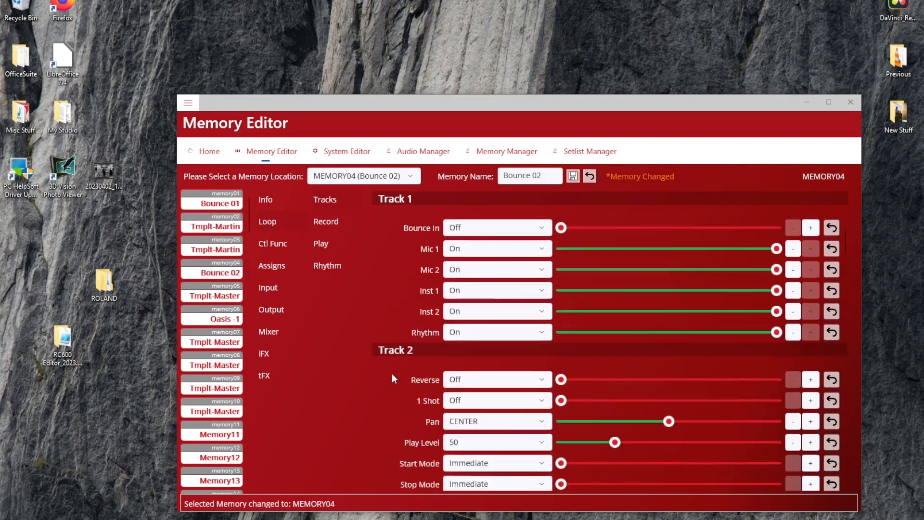
scroll(392, 374, down, 2)
scroll(424, 347, up, 5)
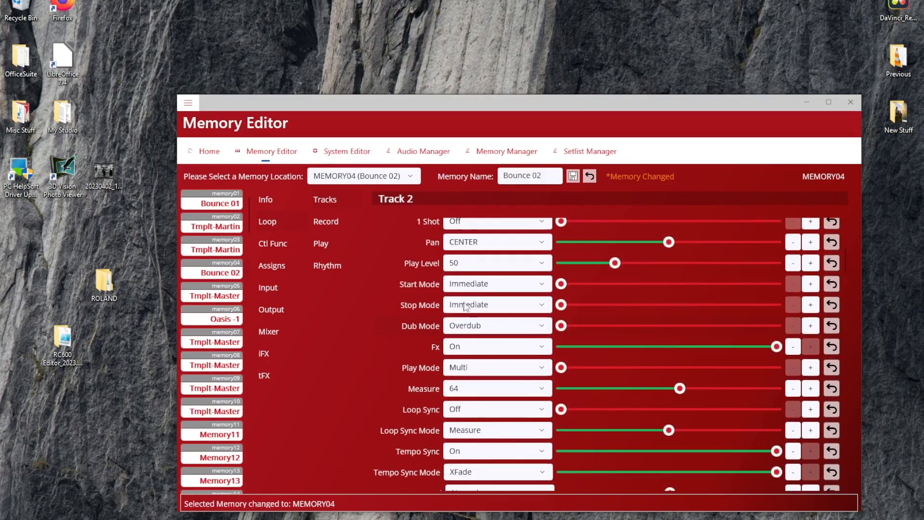
scroll(445, 340, up, 1)
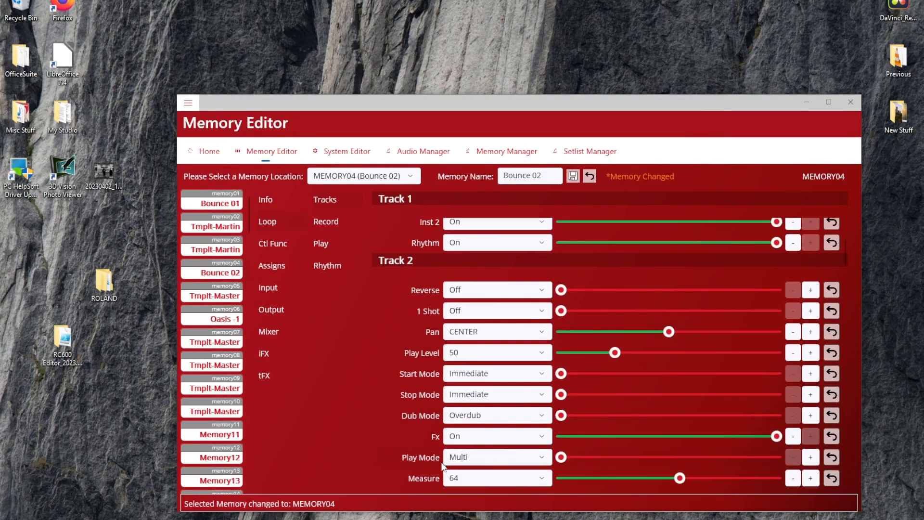
click(465, 436)
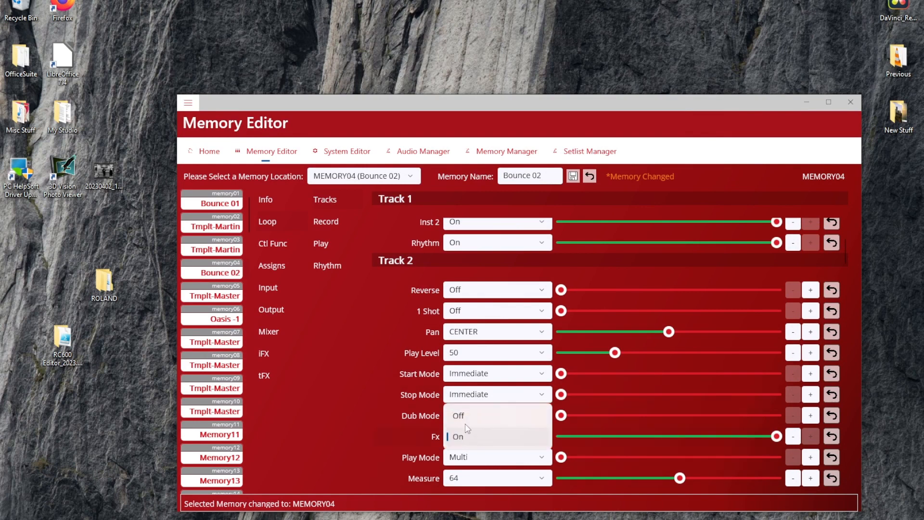
click(372, 364)
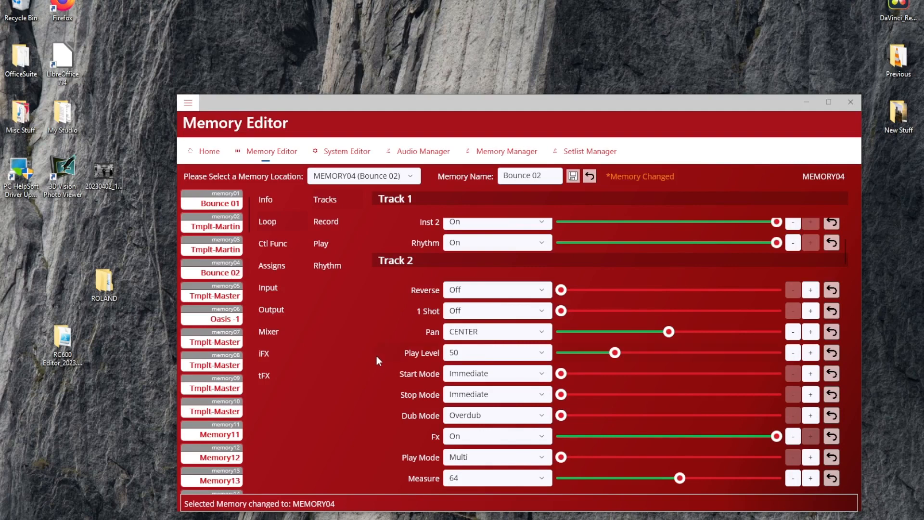
Review the loop settings of Track 2 and Track 3 and return to the editor's Home screen
scroll(379, 356, down, 6)
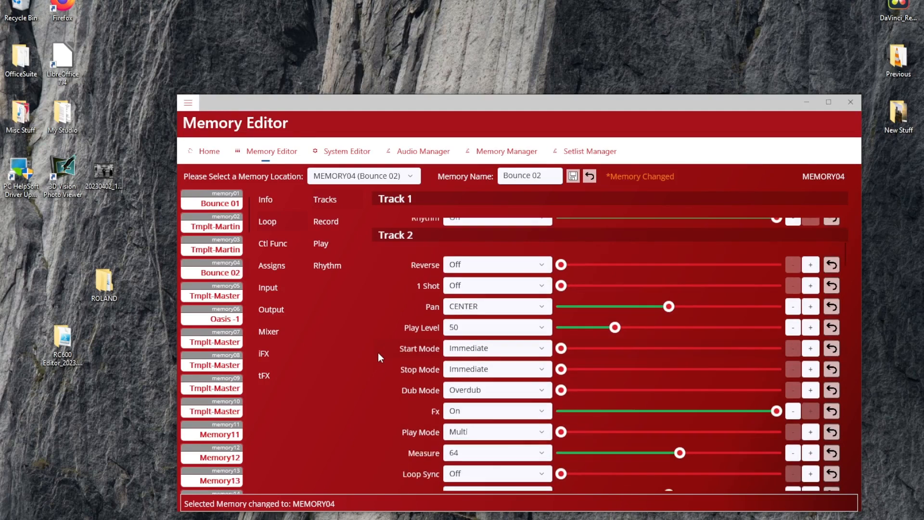
scroll(378, 364, down, 3)
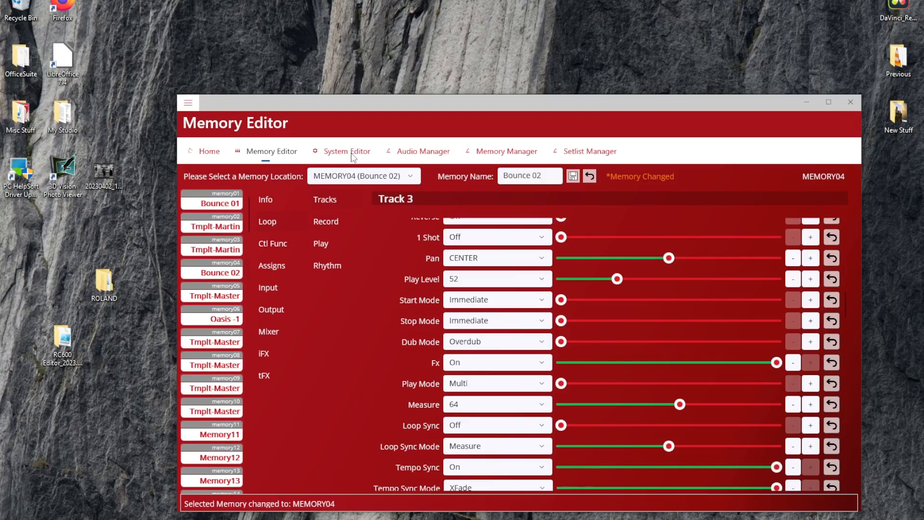
click(210, 152)
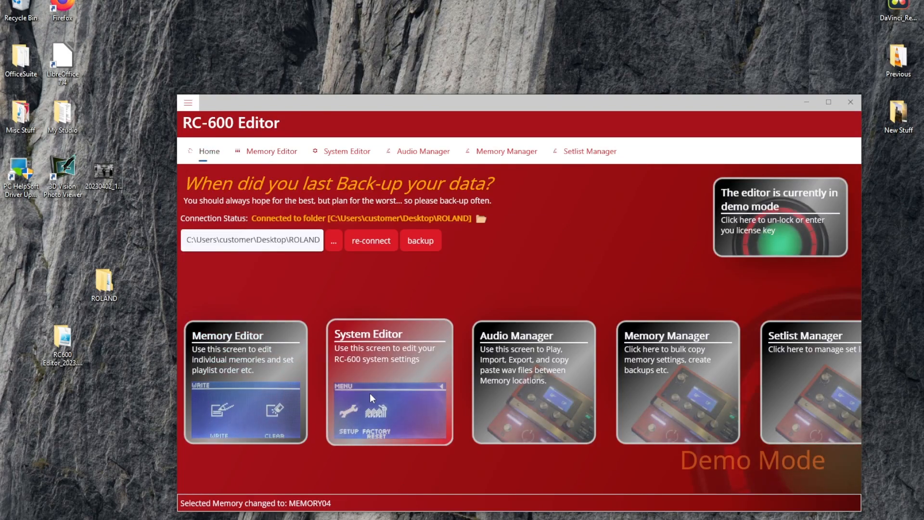
Open the System Editor and look over its Input settings for phantom power, gain, stereo link and preference
click(385, 362)
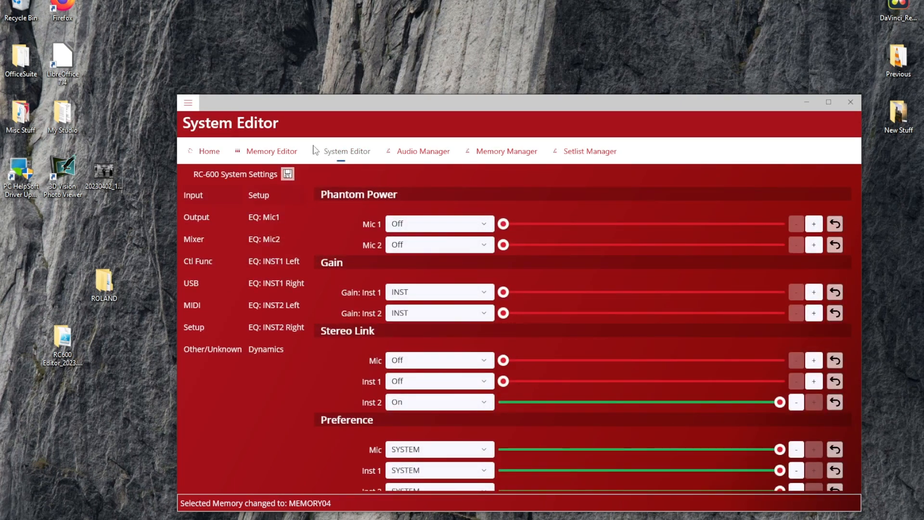
click(273, 153)
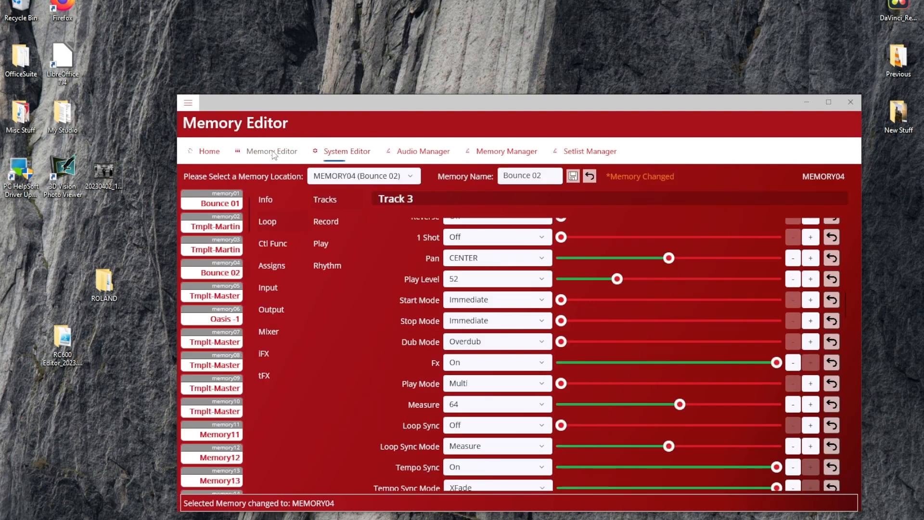
click(348, 155)
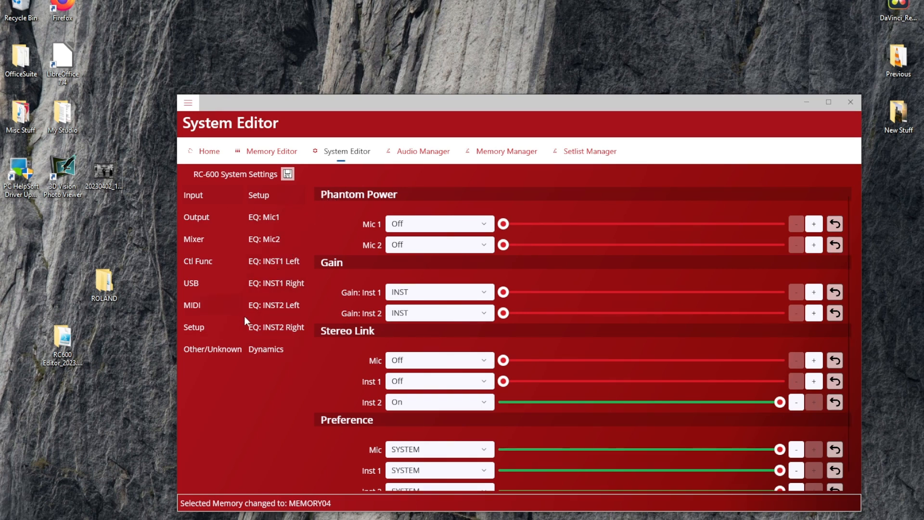
scroll(360, 429, down, 1)
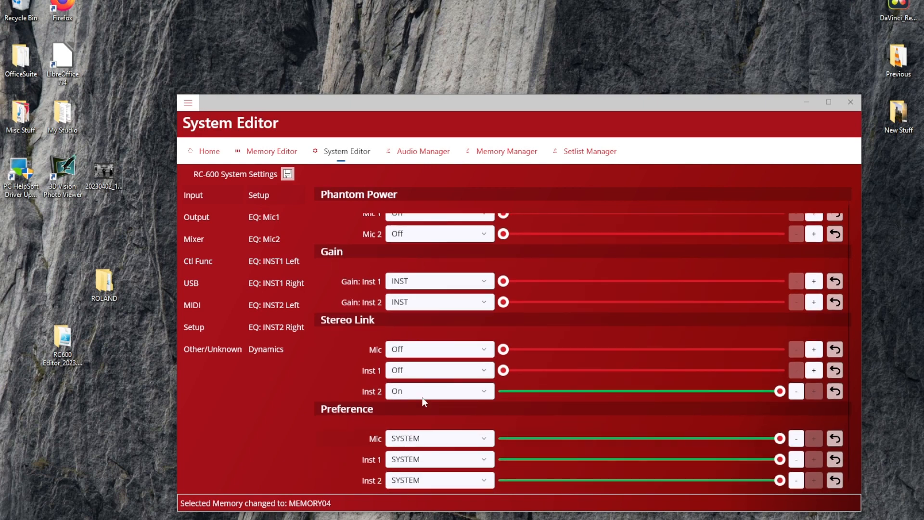
scroll(388, 240, up, 1)
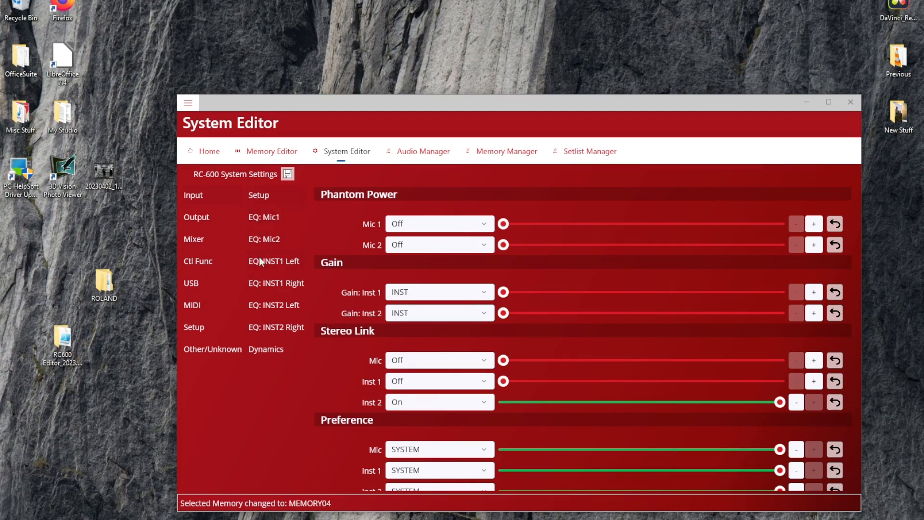
Look over the system Output setup and the Mixer's input and output levels
click(195, 218)
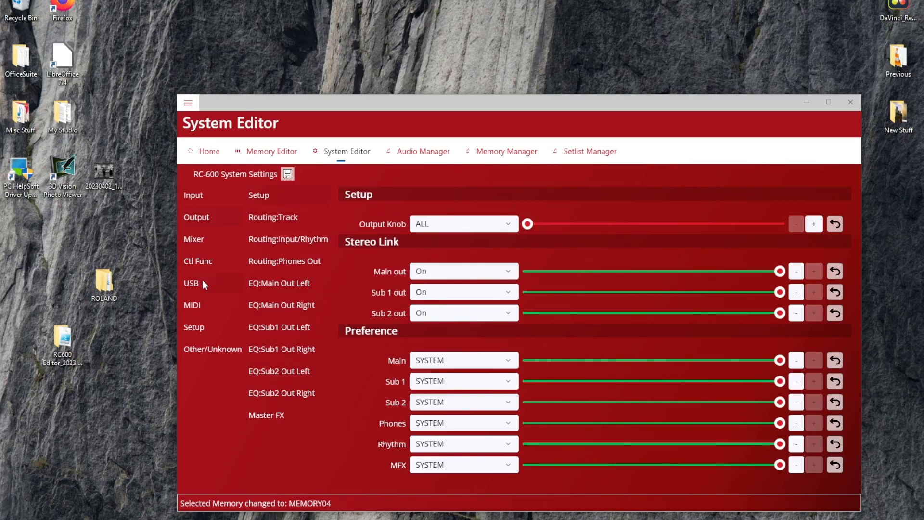
click(276, 248)
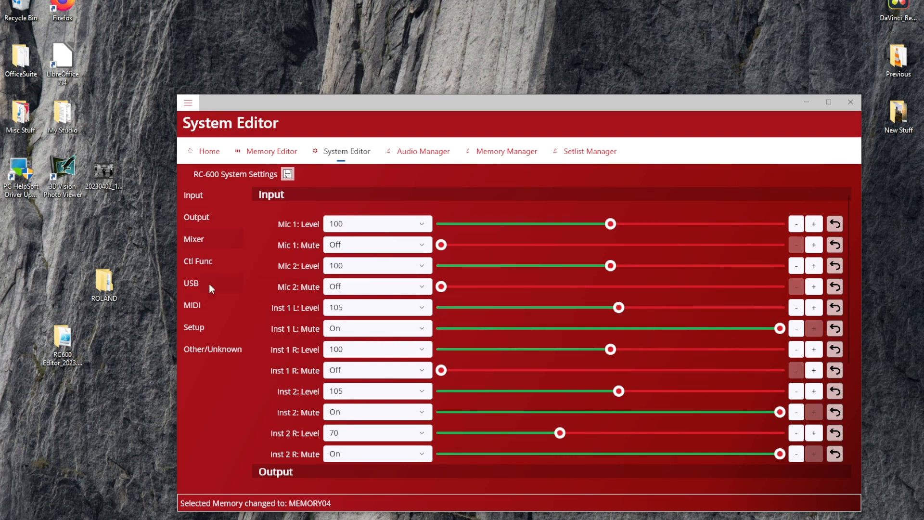
scroll(322, 366, down, 5)
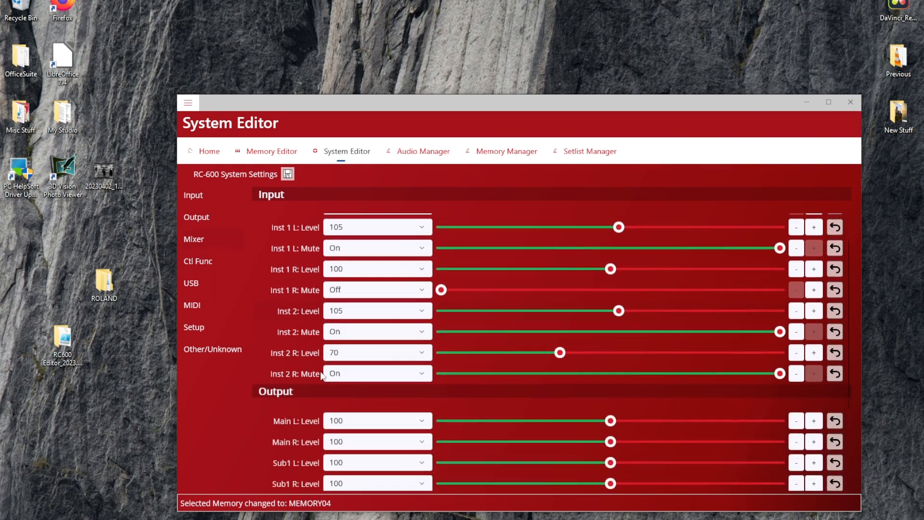
scroll(362, 387, down, 1)
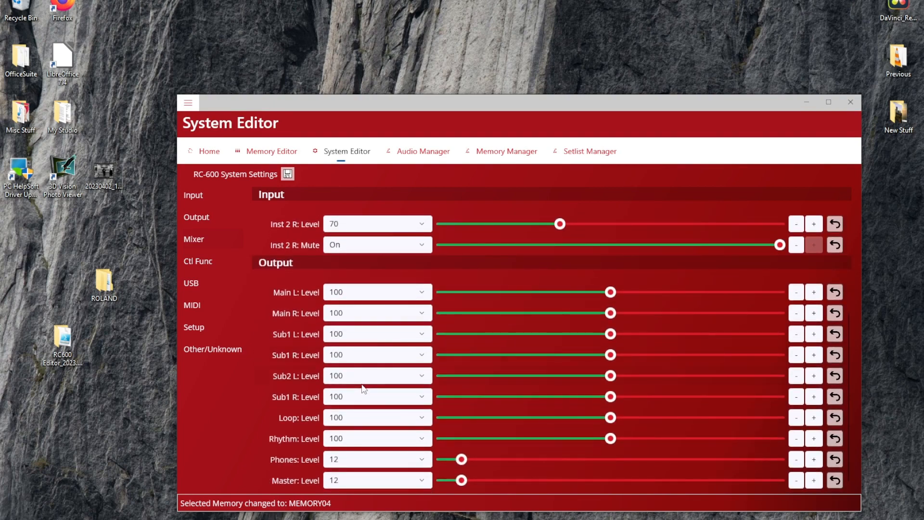
scroll(335, 375, up, 6)
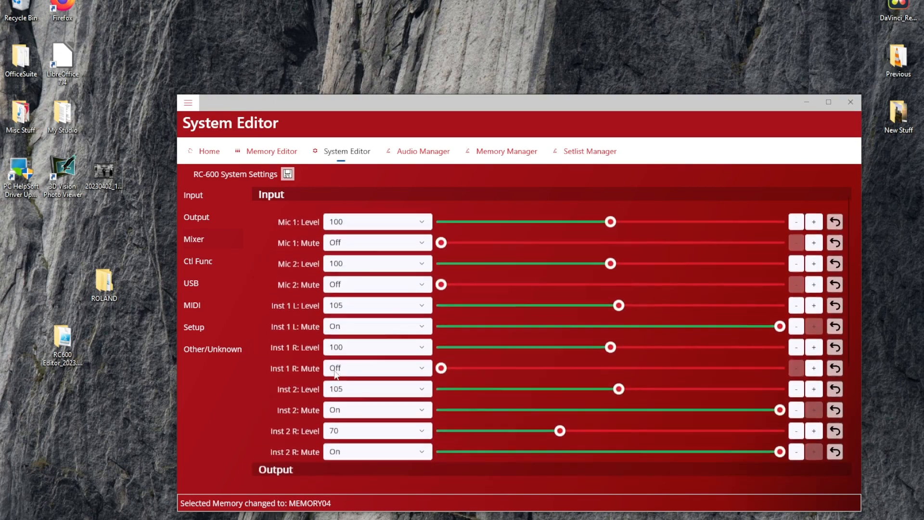
Review the system Ctl Func pedal assignments and the USB and MIDI settings
click(220, 260)
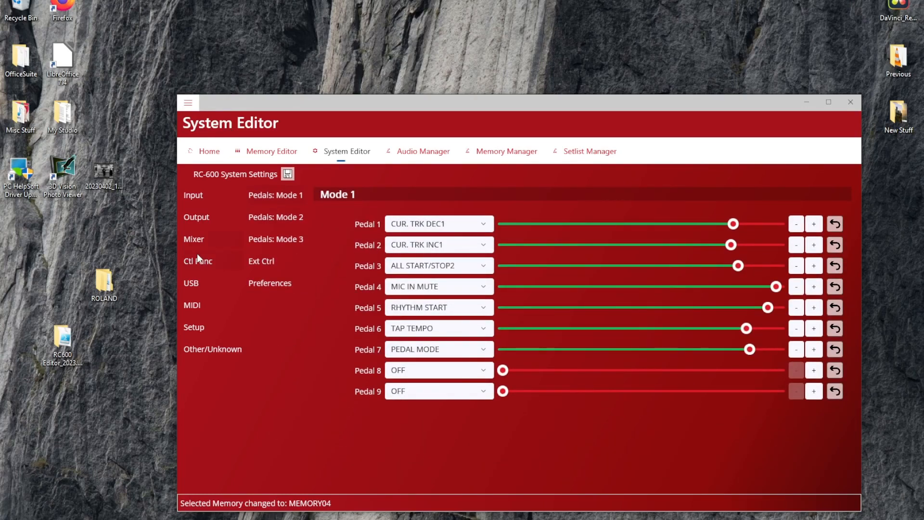
click(189, 287)
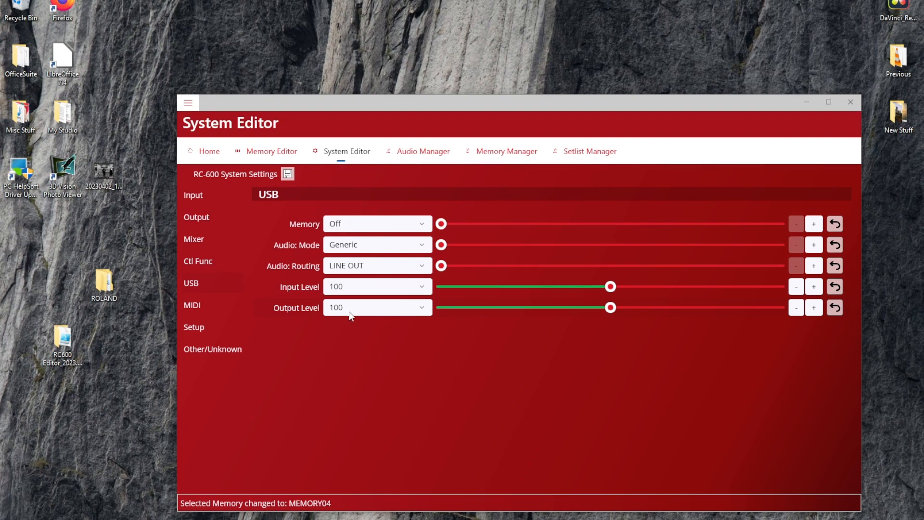
click(200, 305)
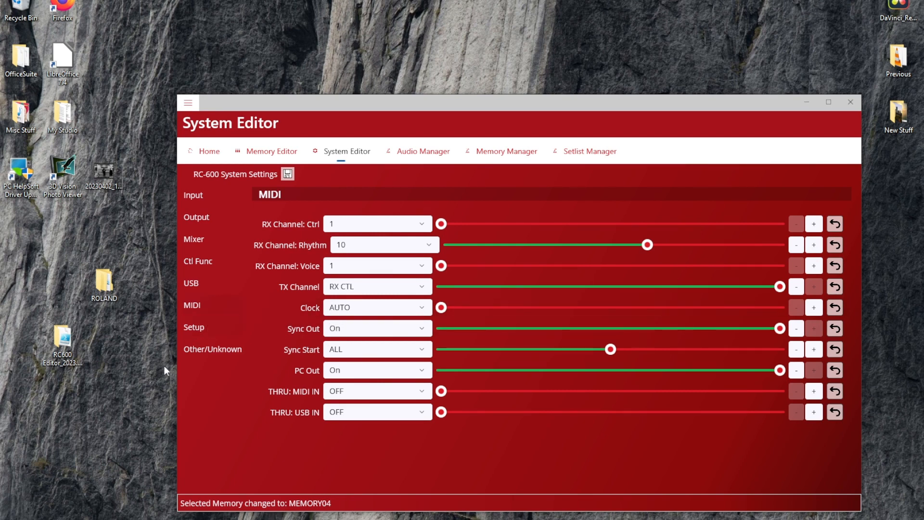
Open the system Setup settings and inspect the options for Loop Indicator and Auto Off
click(185, 327)
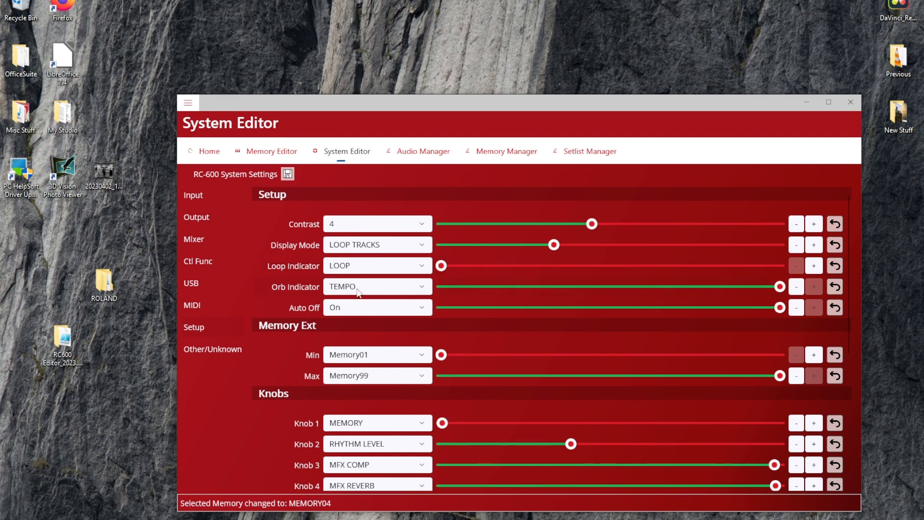
click(339, 266)
click(264, 295)
click(356, 309)
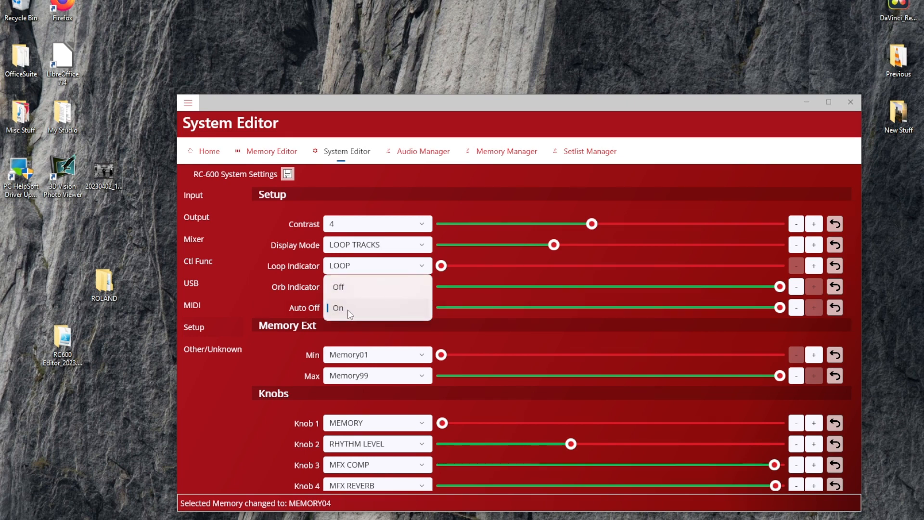
click(277, 307)
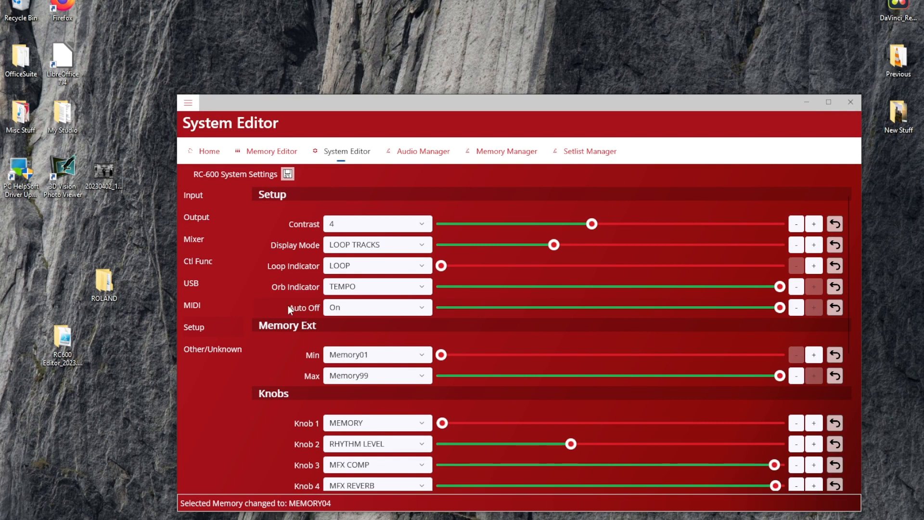
Set the Memory Ext range to a minimum of Memory05 and a maximum of Memory10
click(368, 360)
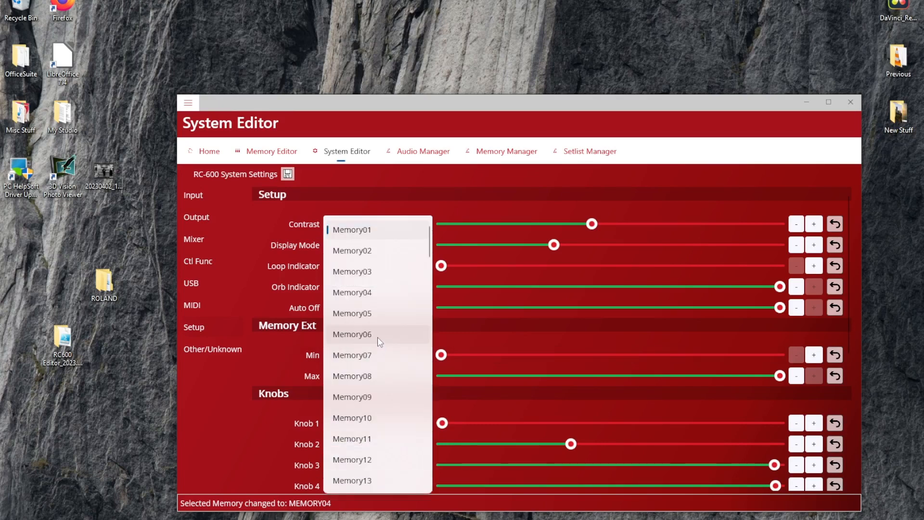
click(362, 315)
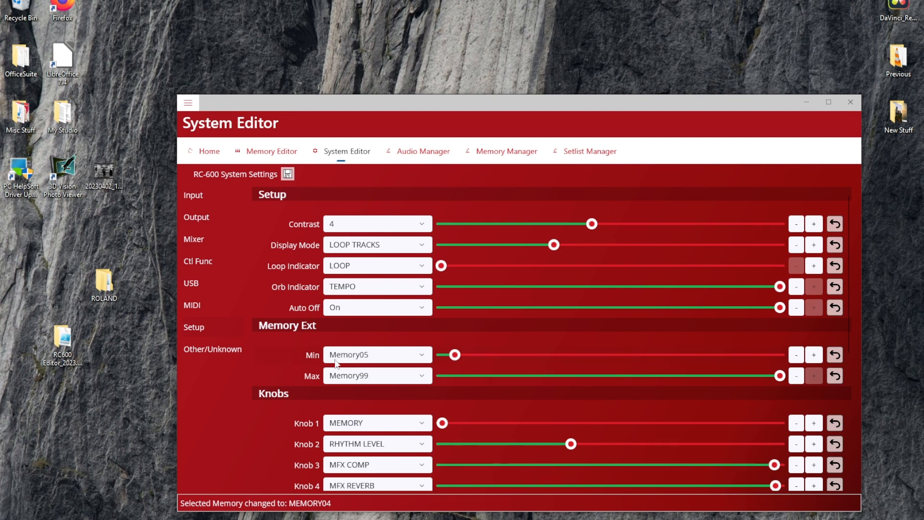
click(364, 376)
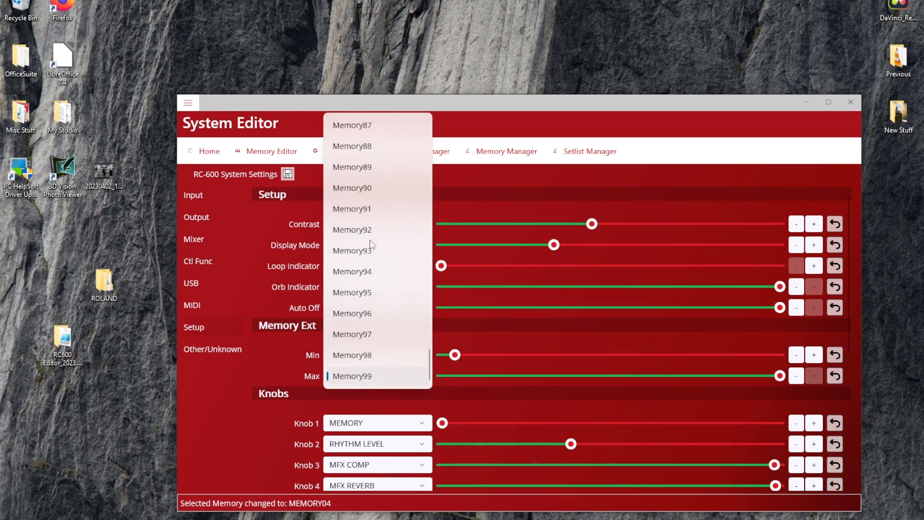
scroll(363, 270, up, 10)
scroll(364, 262, up, 15)
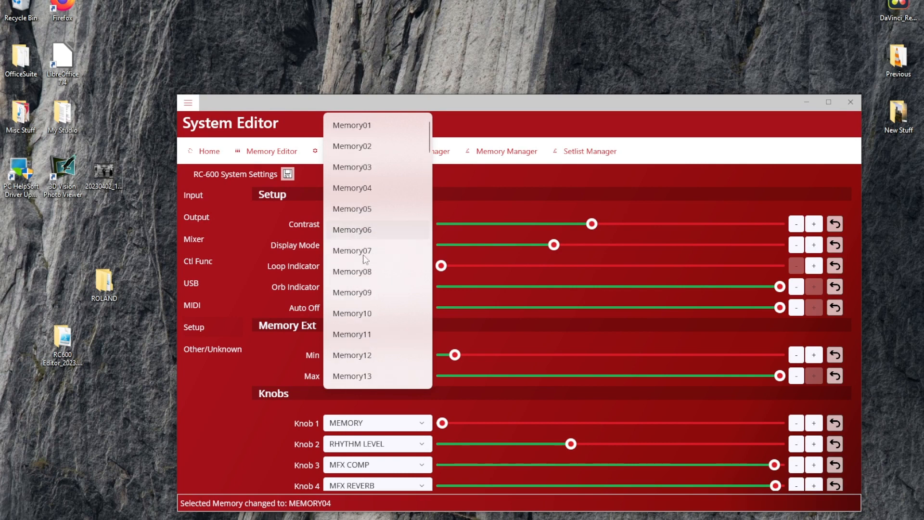
click(368, 313)
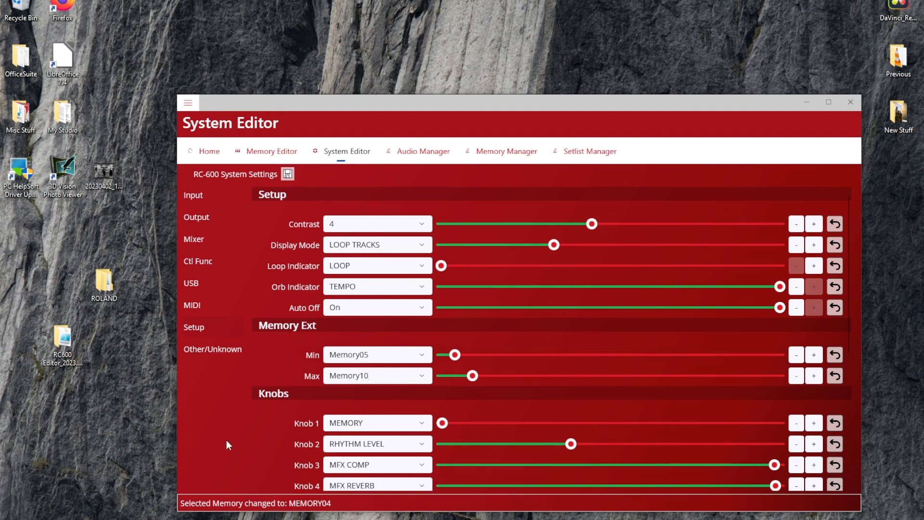
Set the Current Memory in the Other section of the system Setup to Memory20
scroll(261, 440, down, 2)
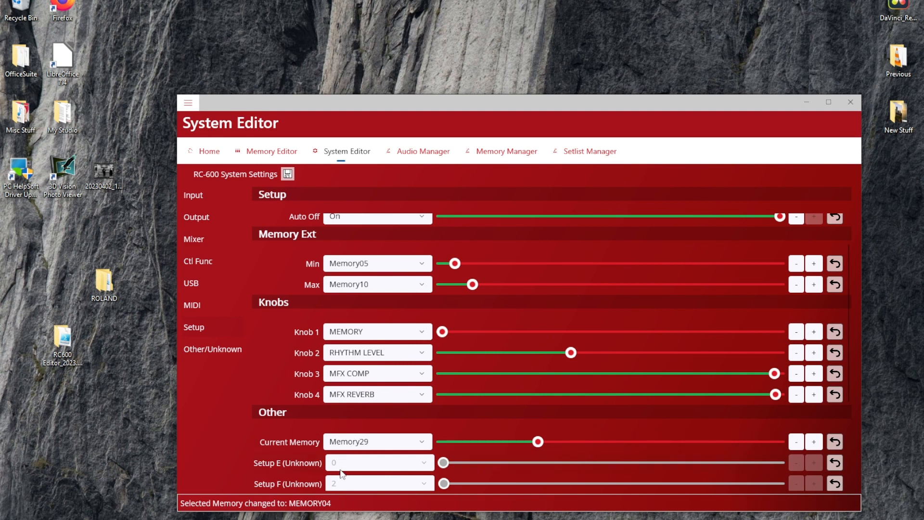
click(373, 444)
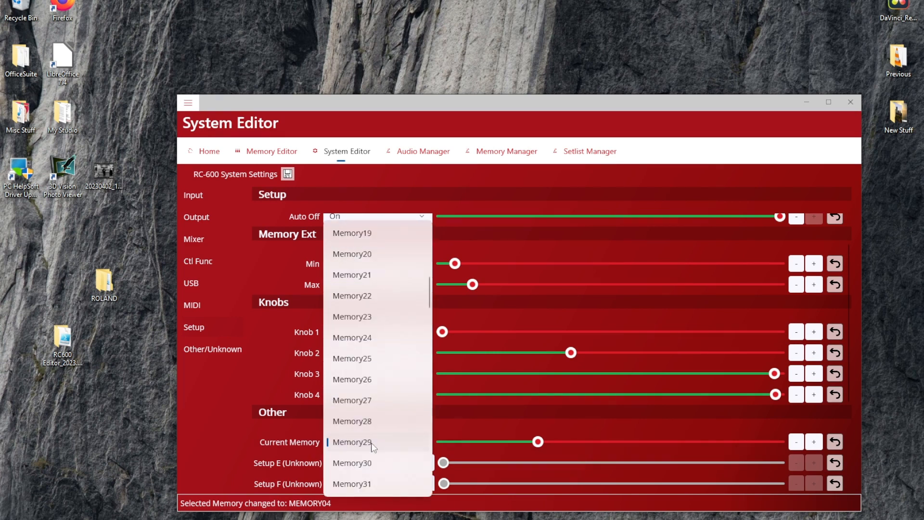
click(362, 253)
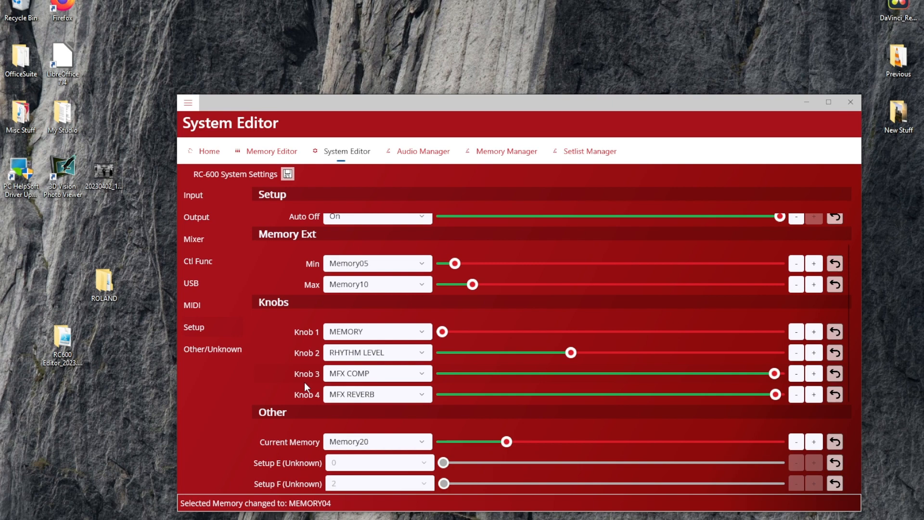
Review the full system Setup page, including the unknown parameters, and open the Audio Manager
scroll(304, 382, up, 3)
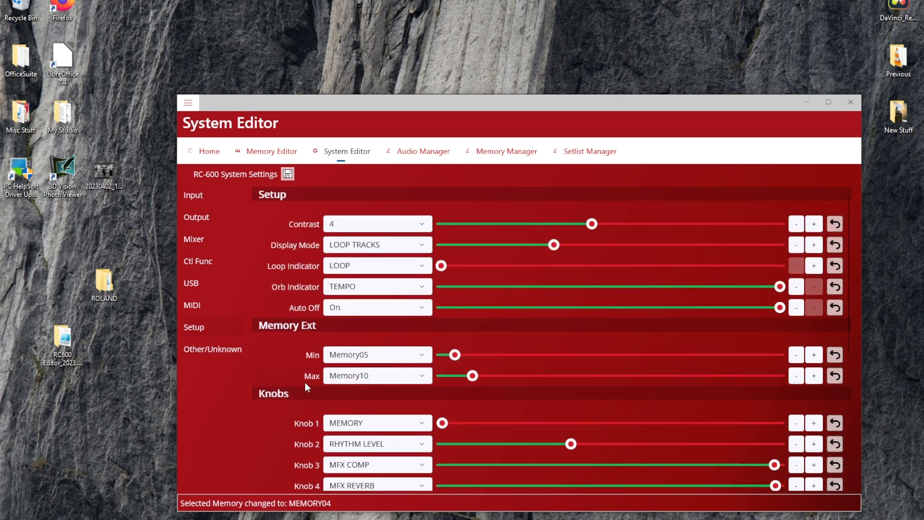
scroll(307, 379, down, 8)
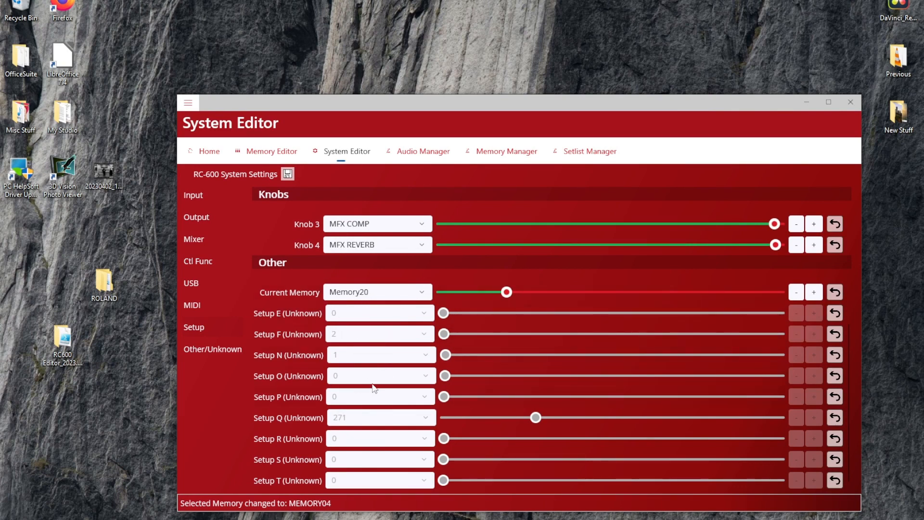
scroll(347, 394, up, 5)
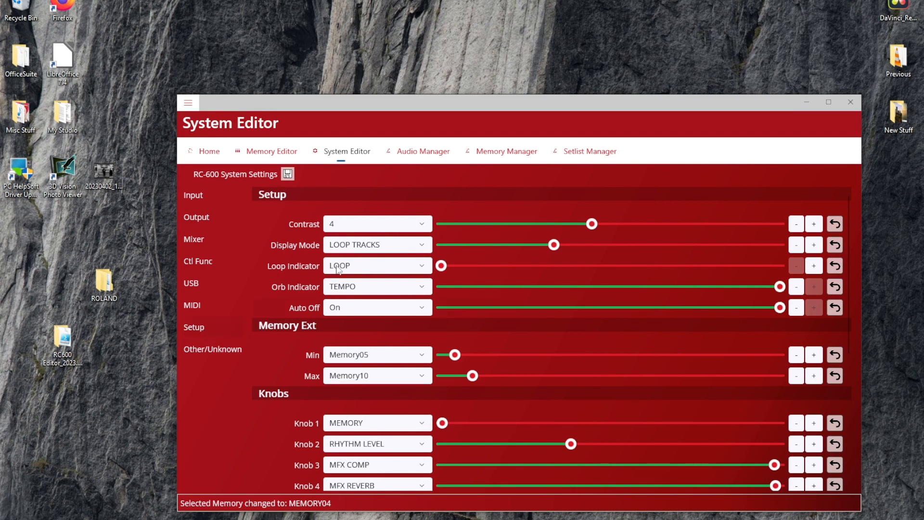
click(426, 158)
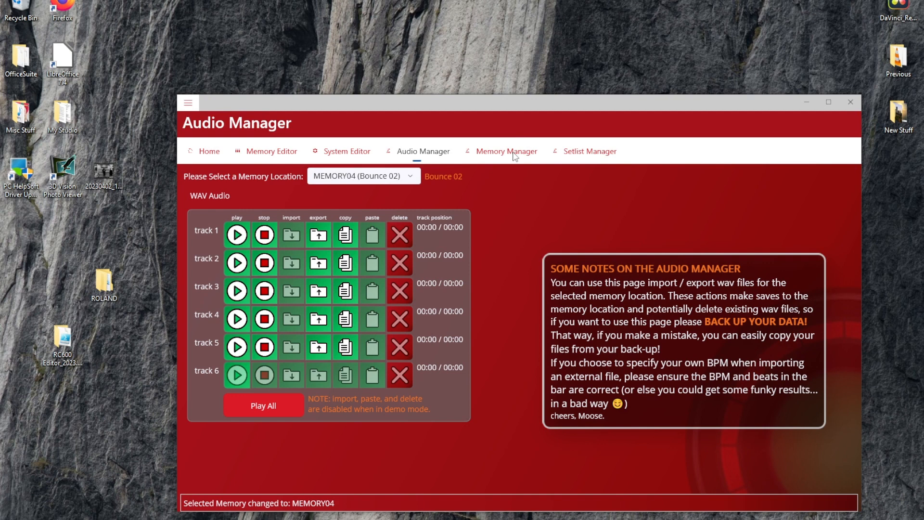
In the Memory Manager, select Assigns 2, 3, 10 and 11 plus Pedals A, B and C of input Fx Bank D
click(514, 154)
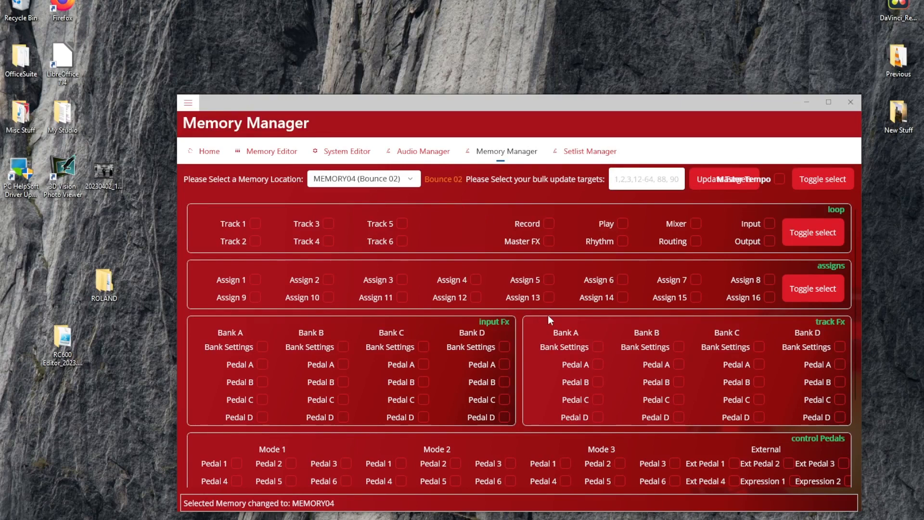
click(326, 279)
click(328, 297)
click(400, 297)
click(401, 279)
click(502, 366)
click(504, 382)
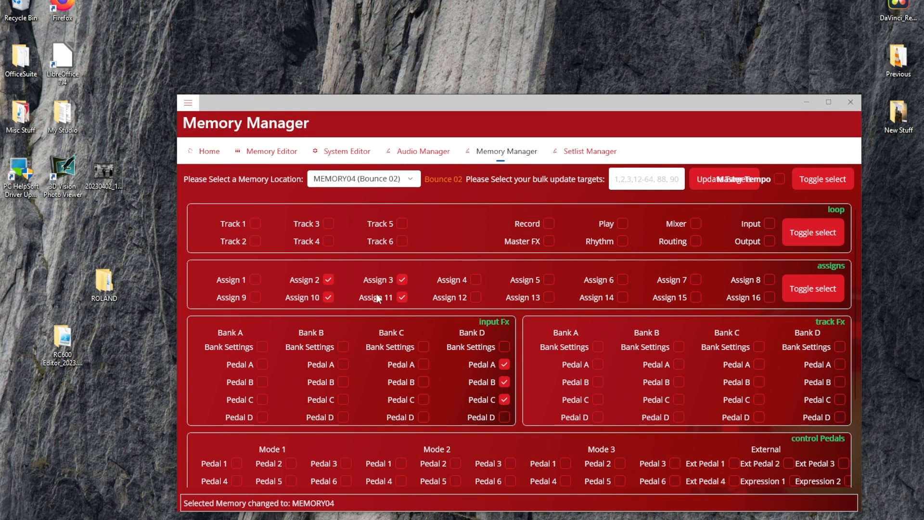
Clear the selected Assigns and the Pedal A, B and C selections of input Fx Bank D
click(328, 294)
click(328, 280)
click(403, 297)
click(503, 365)
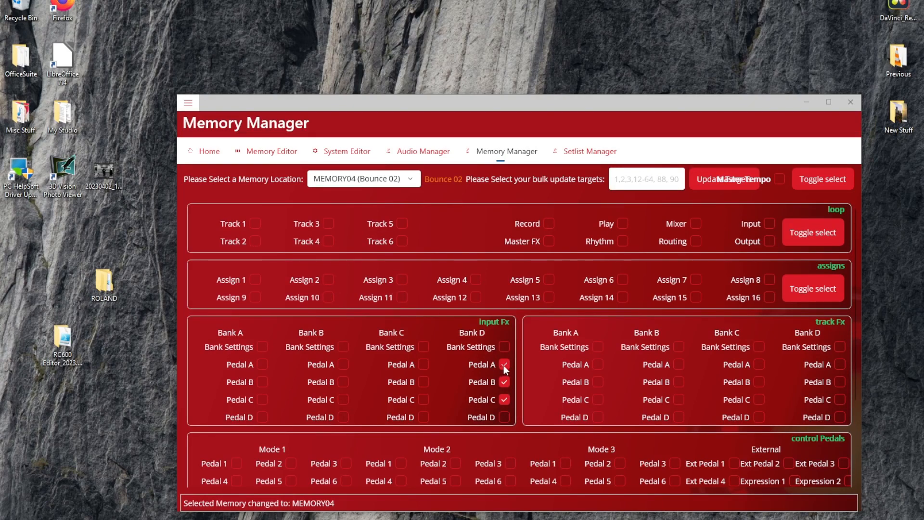
click(504, 382)
click(505, 399)
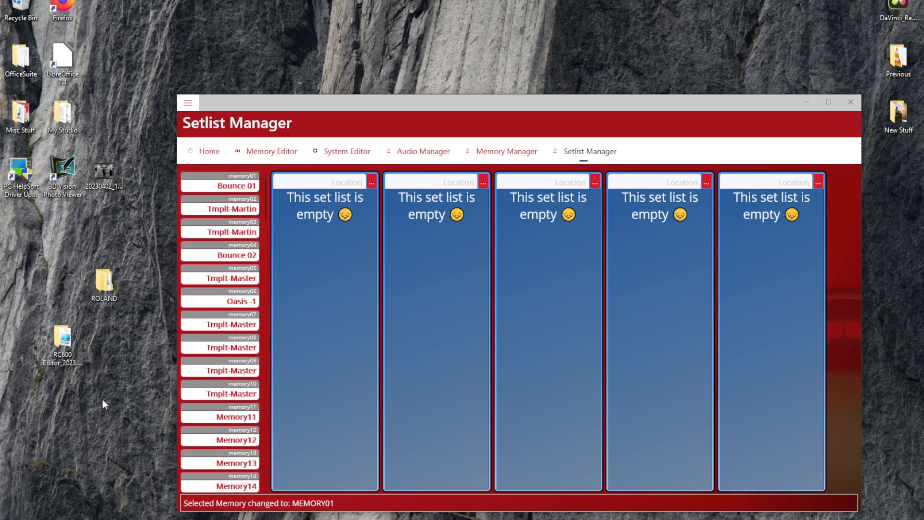
Load the ROLAND folder from the Desktop into the first set list and try to move its memory03 entry
click(371, 182)
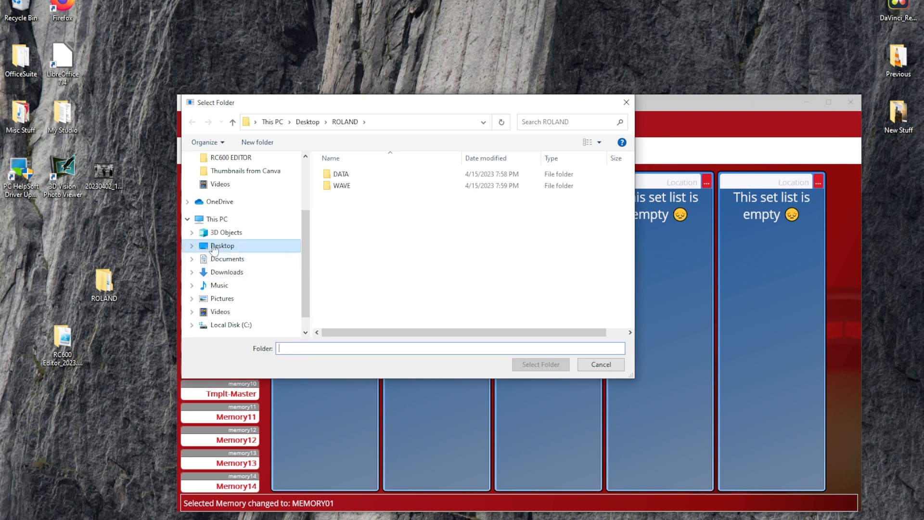
click(228, 247)
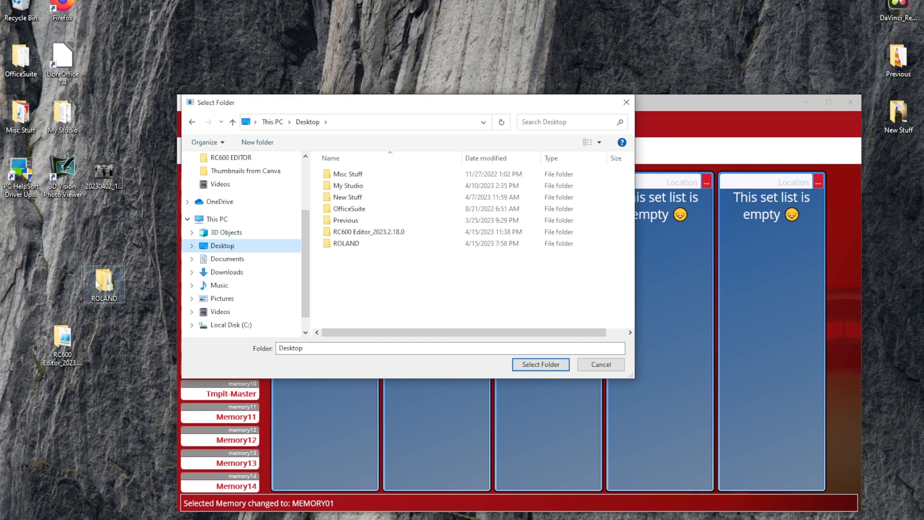
double_click(347, 244)
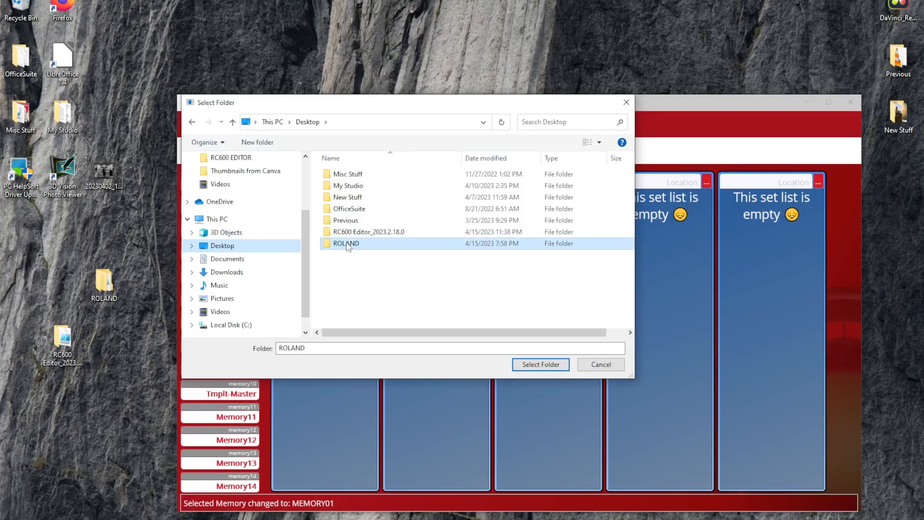
click(524, 367)
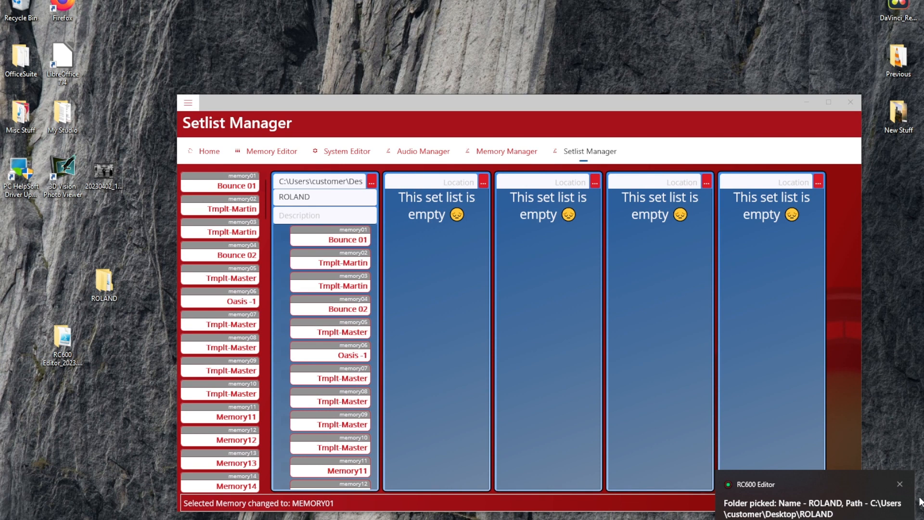
click(902, 486)
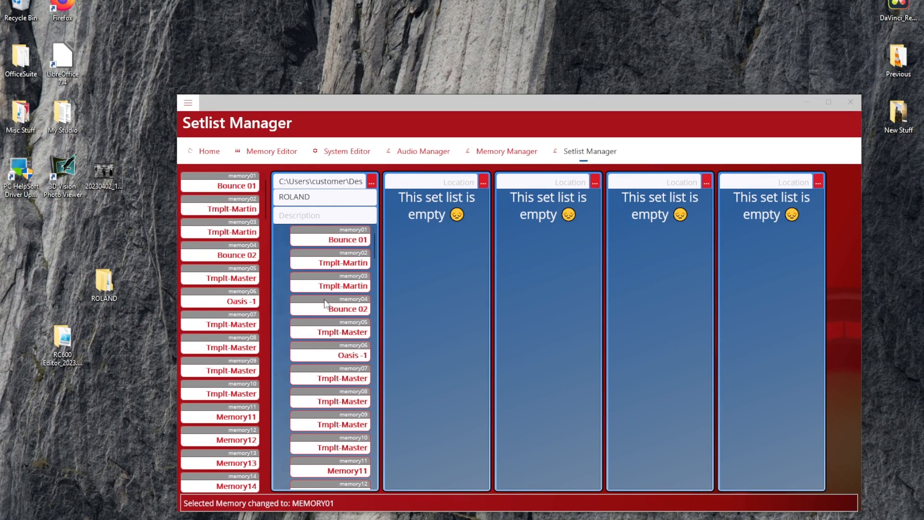
drag(325, 275, 318, 282)
right_click(320, 275)
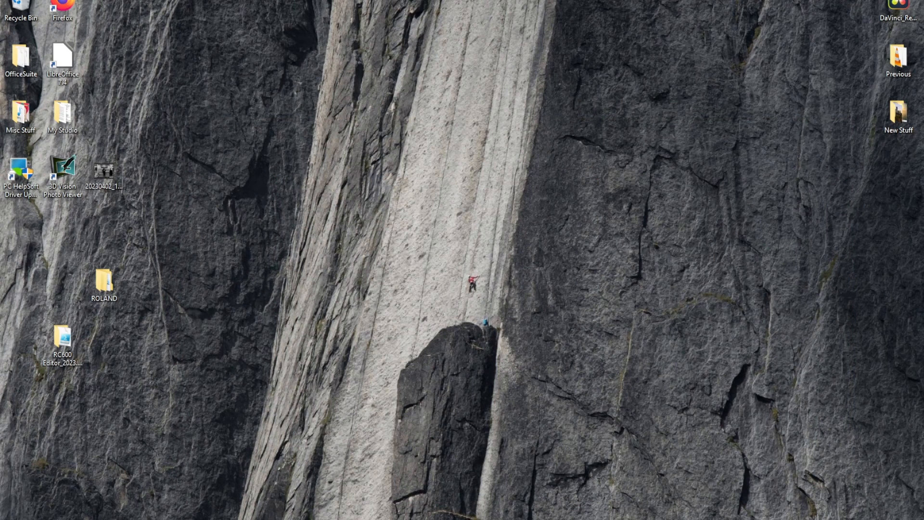
Relaunch the RC600 Editor and connect it to the ROLAND folder on the Desktop
key(super)
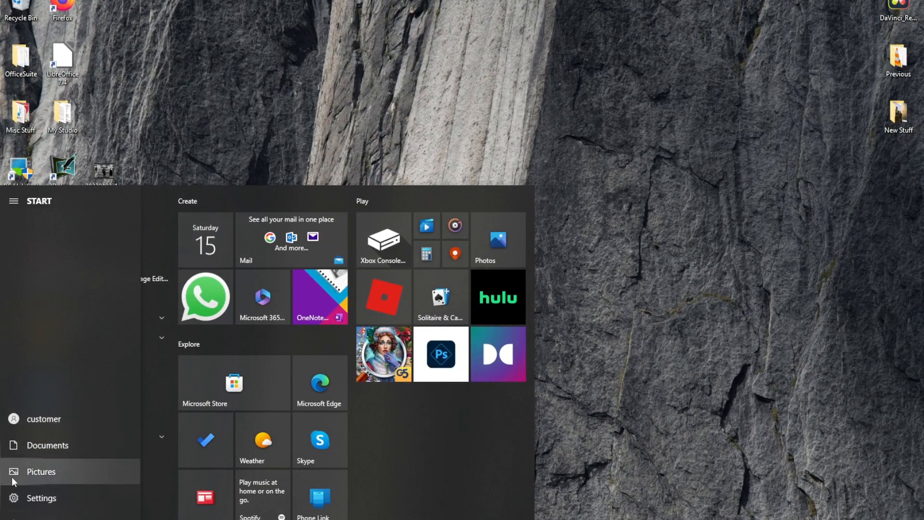
scroll(76, 454, down, 10)
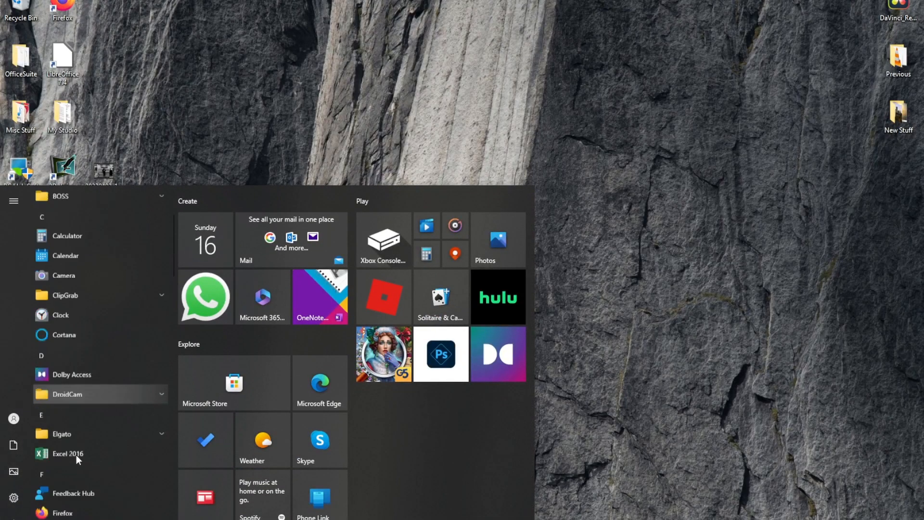
scroll(77, 461, down, 8)
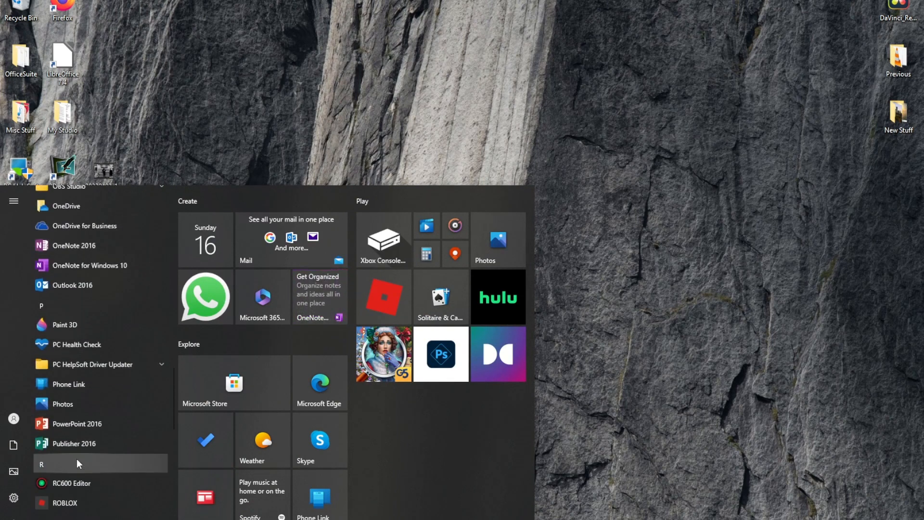
scroll(76, 458, down, 1)
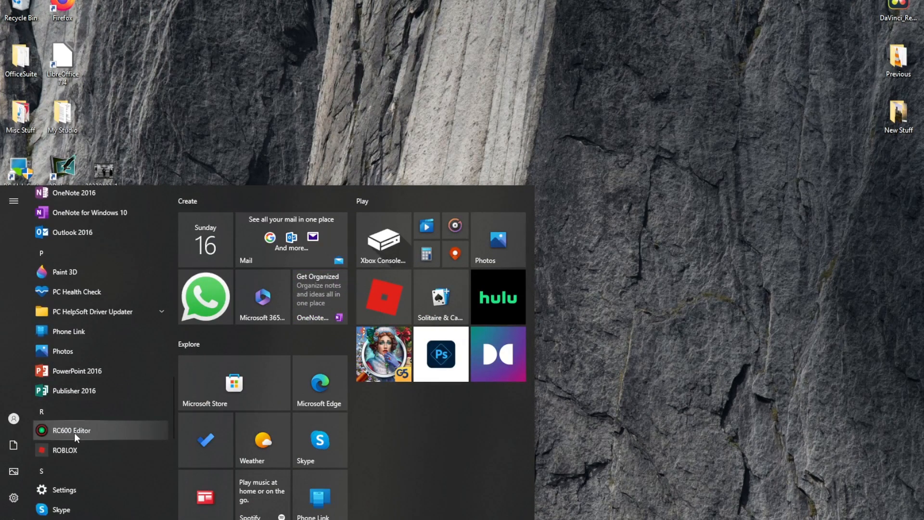
click(84, 429)
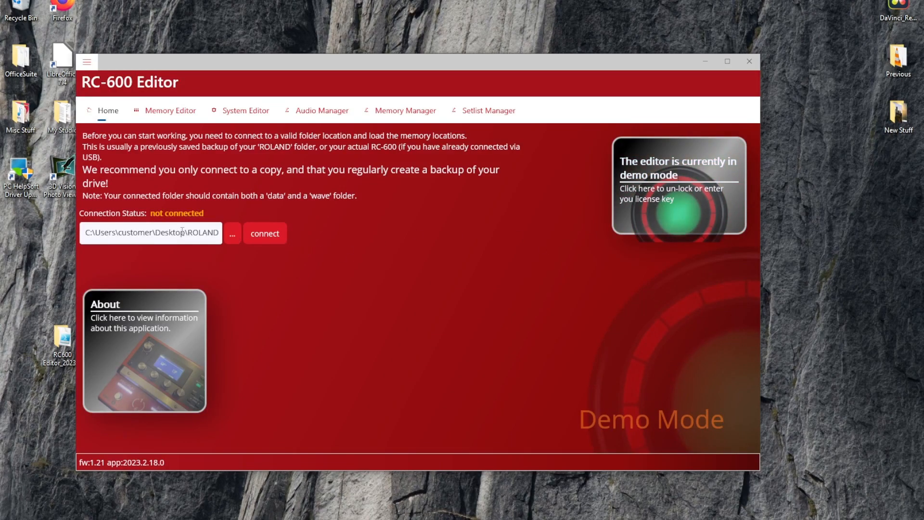
click(261, 233)
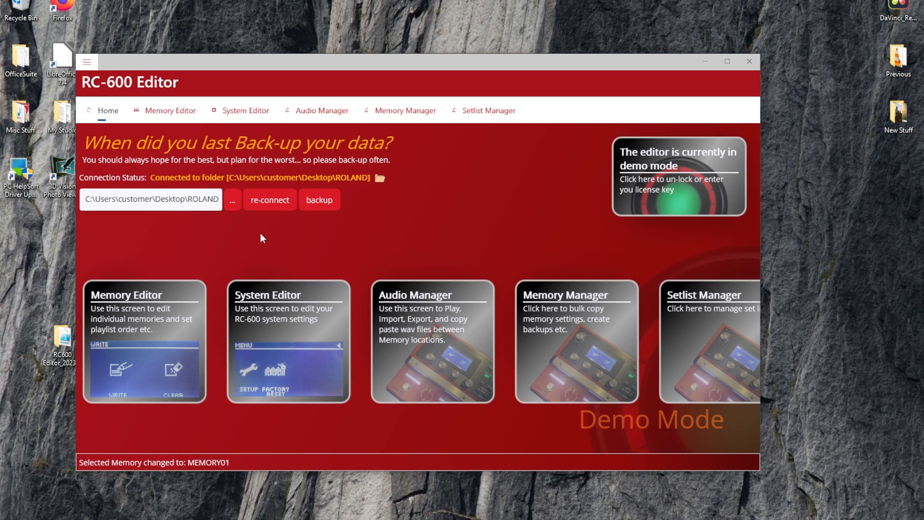
Check the first set list in the Setlist Manager, then return to the Home page and close the editor
click(689, 346)
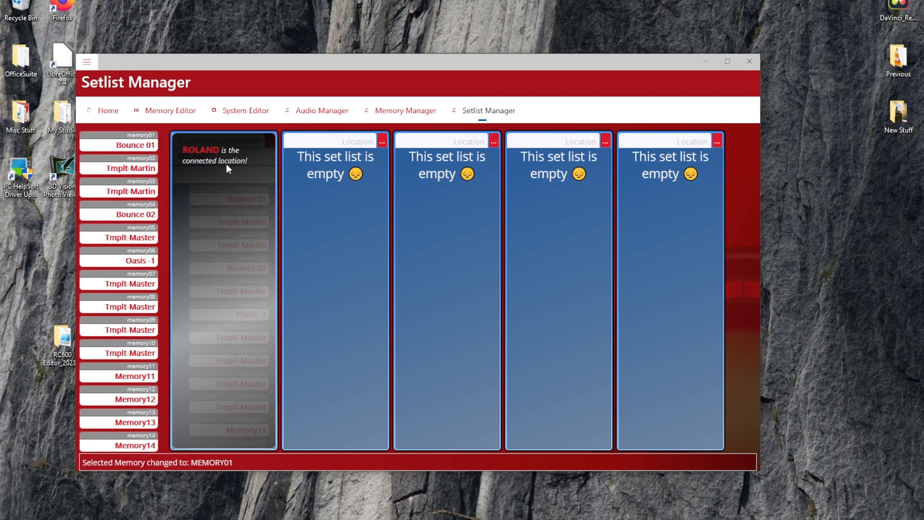
click(107, 111)
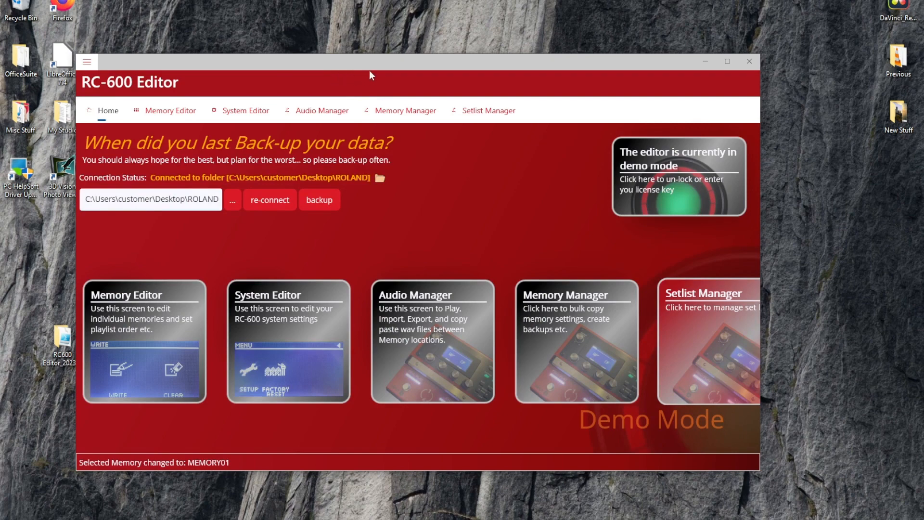
drag(352, 66, 449, 62)
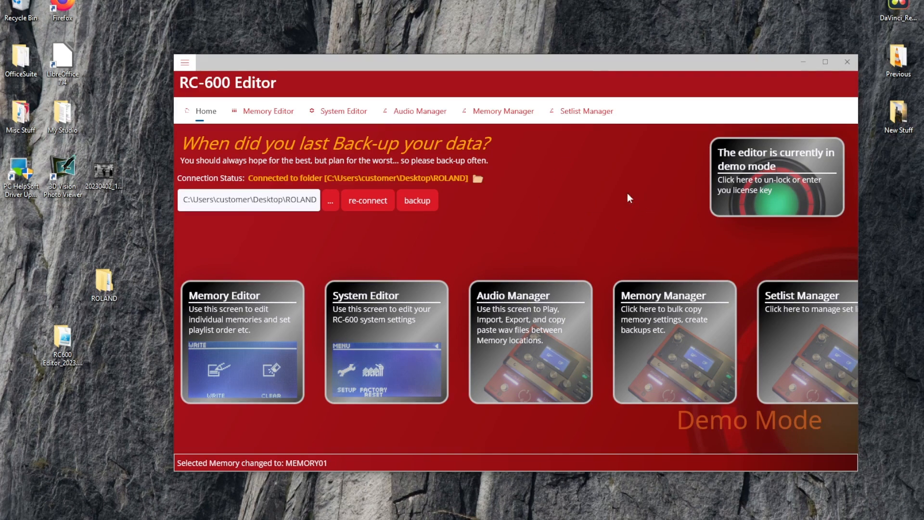
click(847, 62)
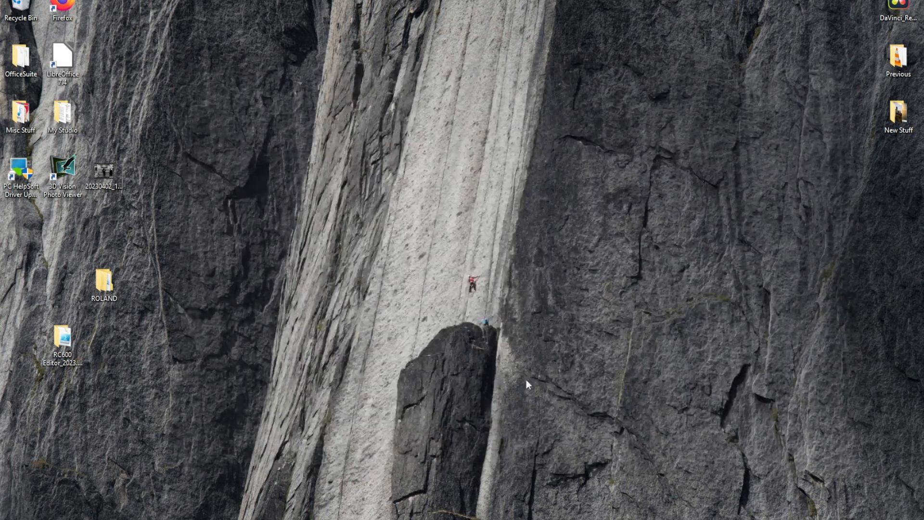